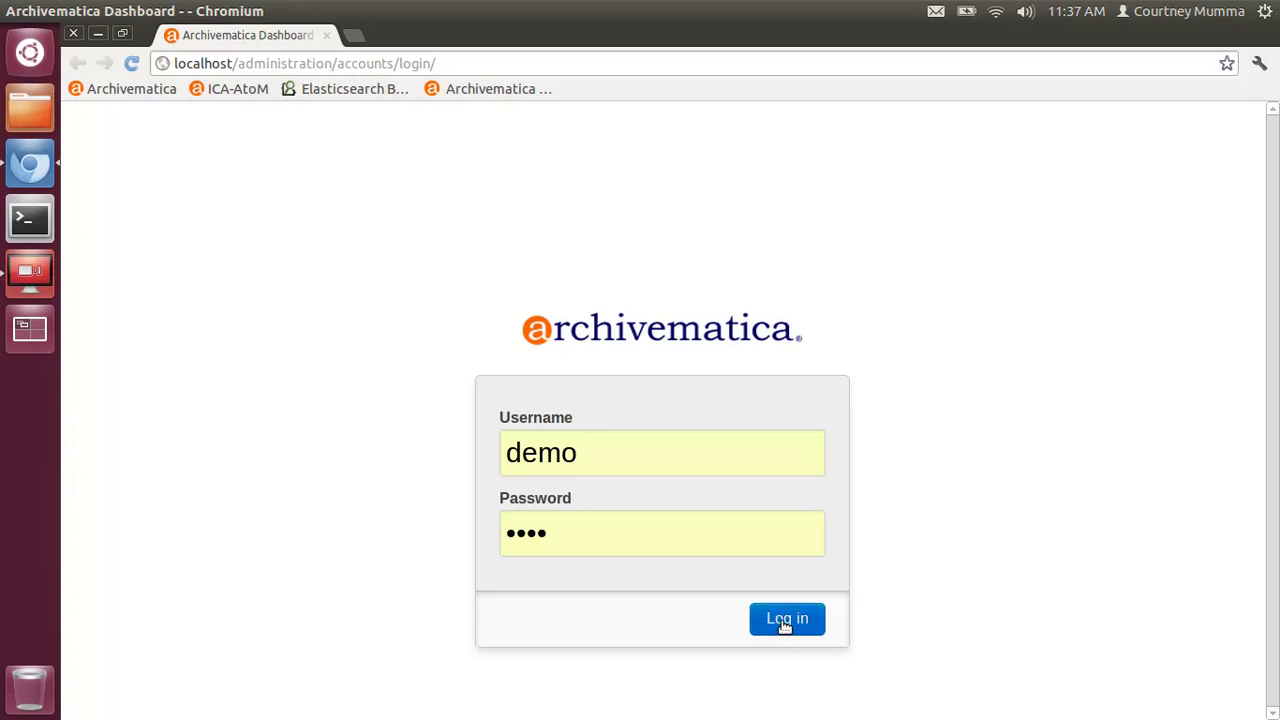
# - Log in and add the home folder's sampledata-3228 directory as a transfer source directory
pyautogui.click(785, 620)
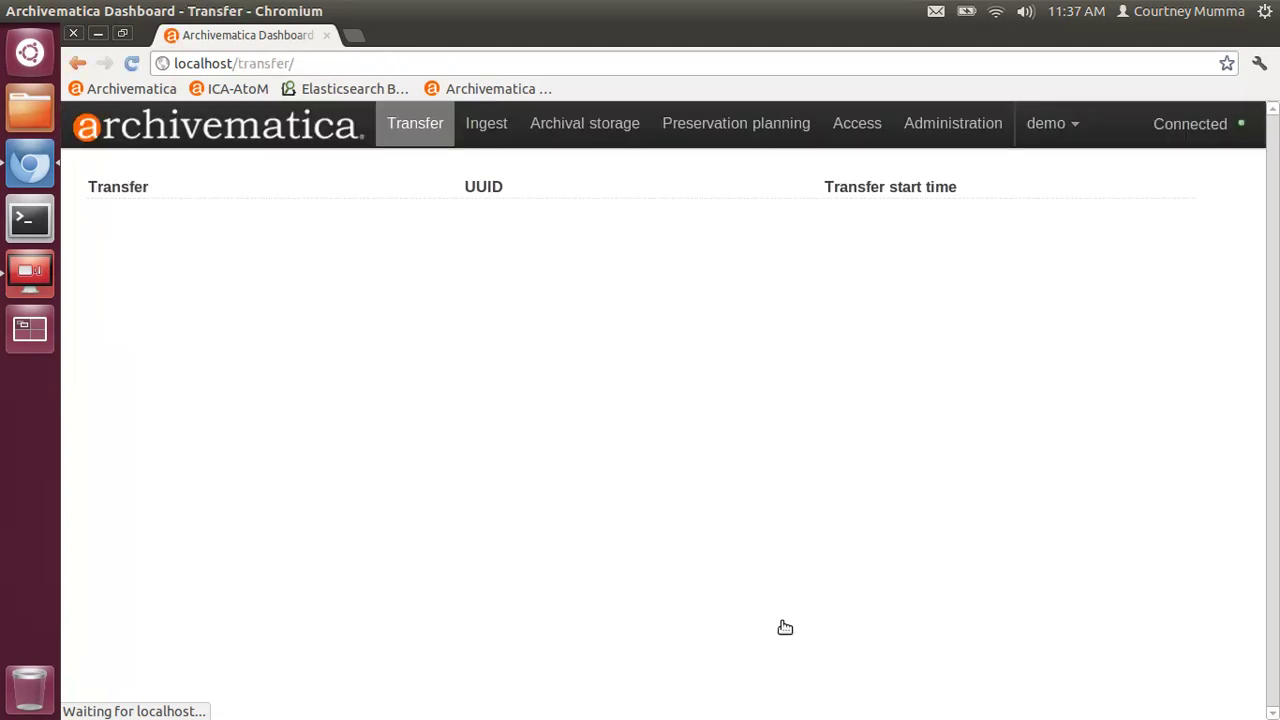
pyautogui.click(940, 128)
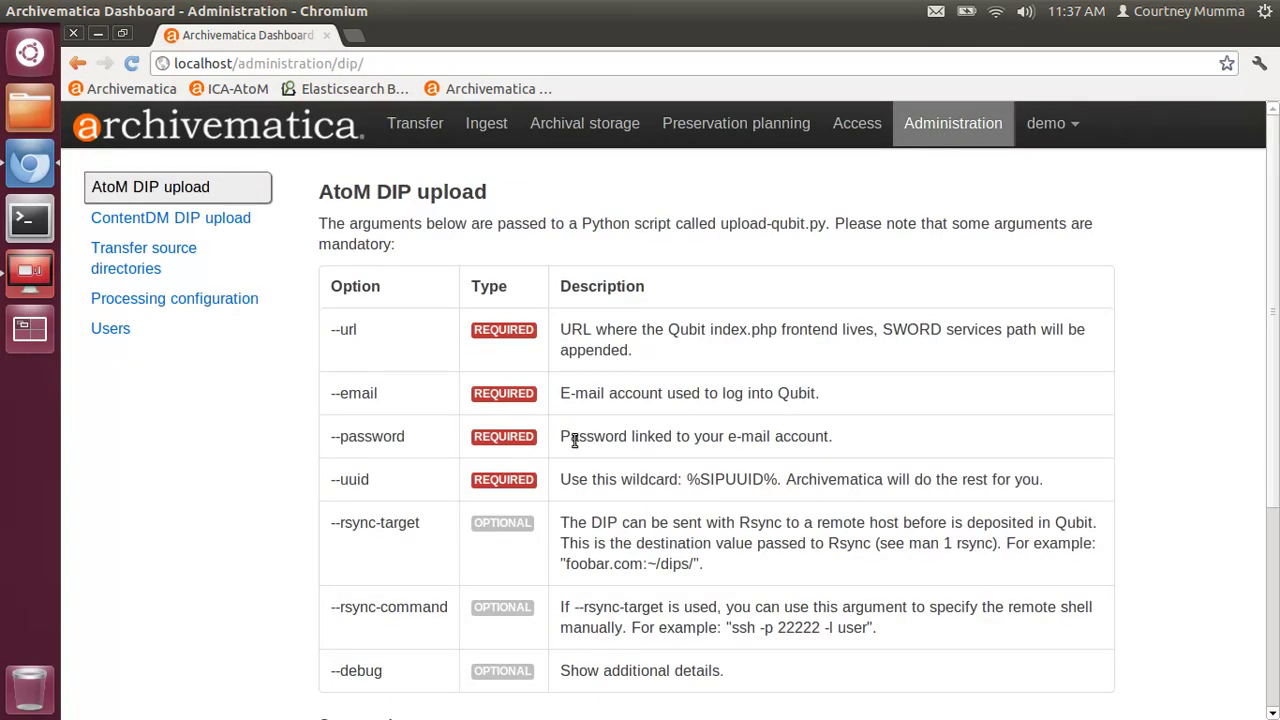
pyautogui.click(146, 266)
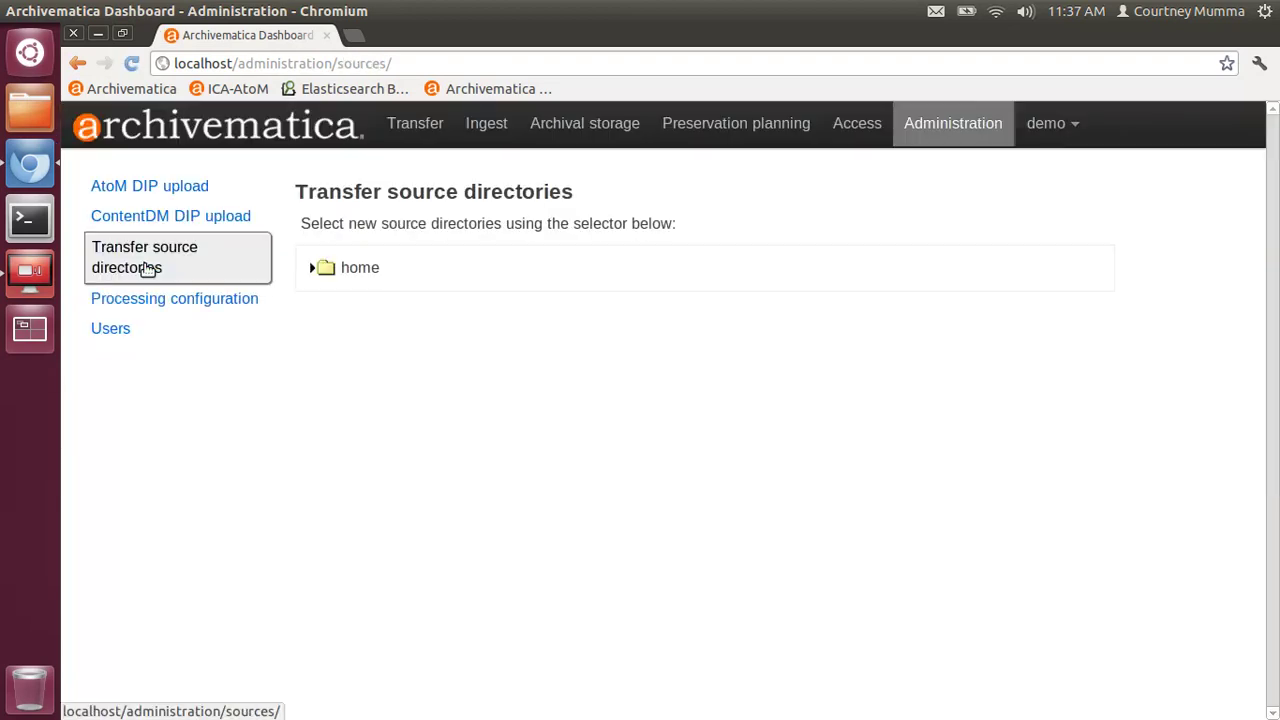
pyautogui.click(316, 267)
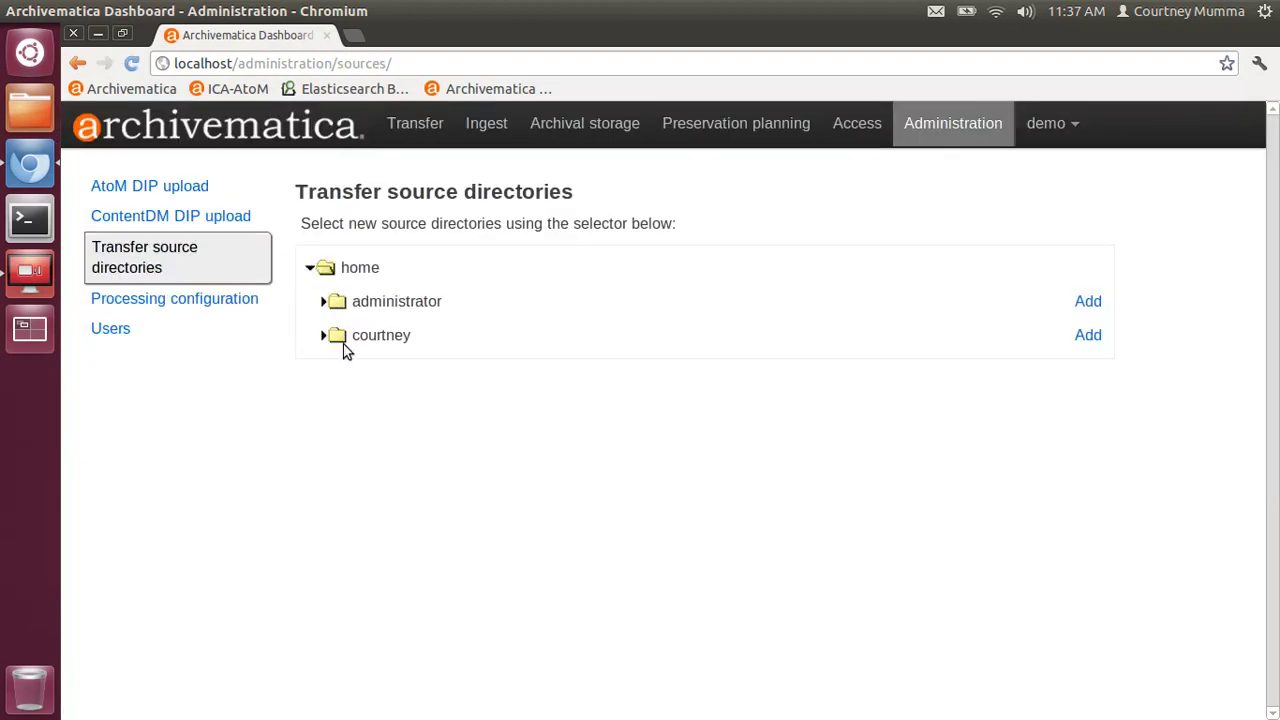
pyautogui.click(325, 336)
pyautogui.scroll(-3, 829, 545)
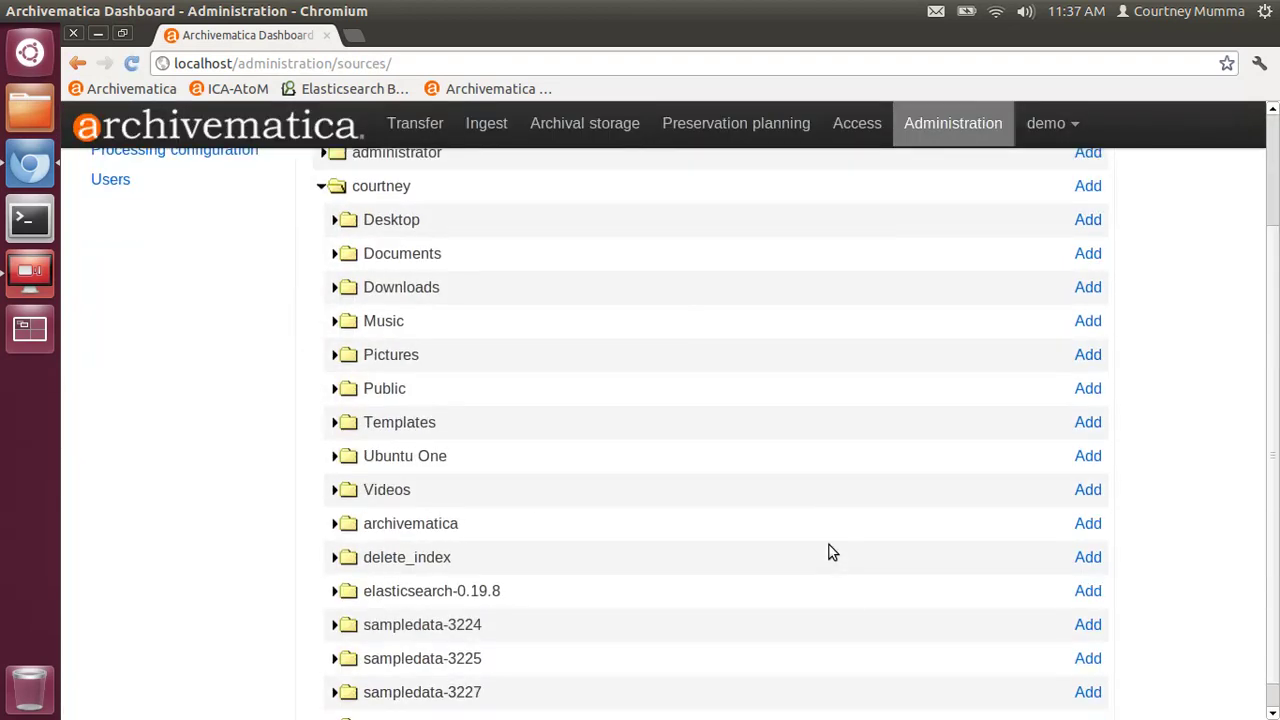
pyautogui.scroll(-1, 829, 552)
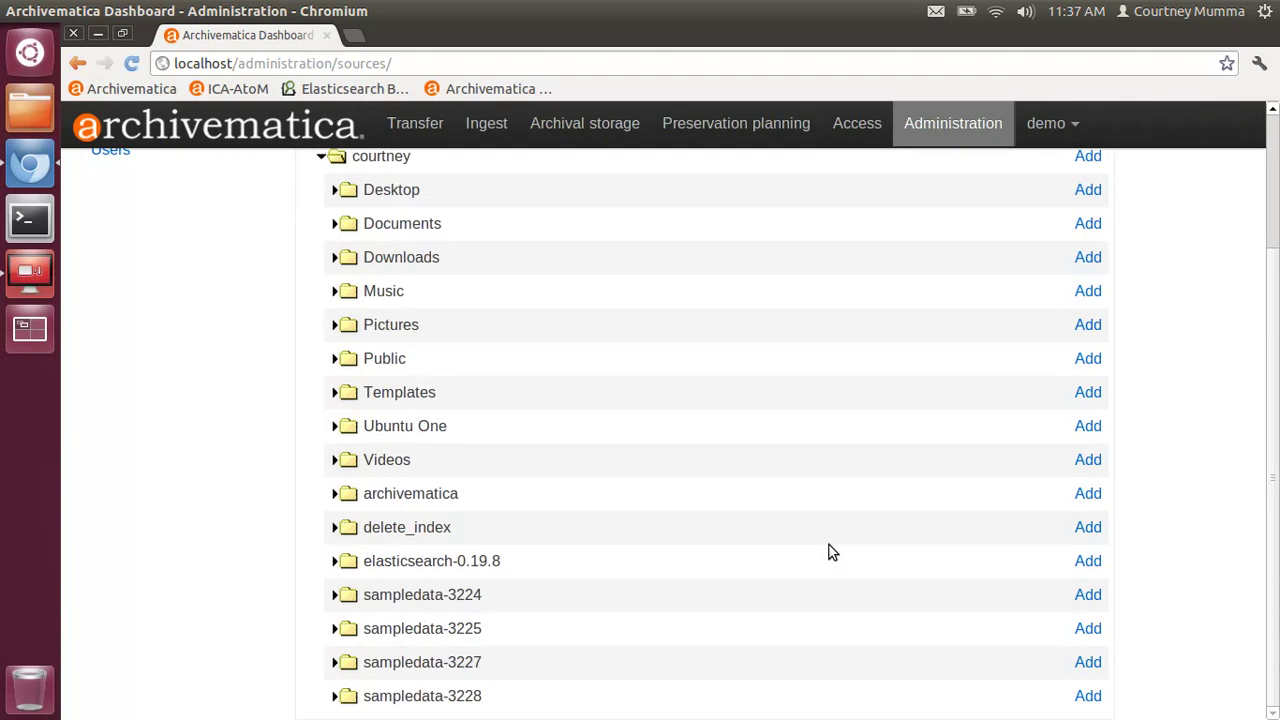
pyautogui.click(1087, 697)
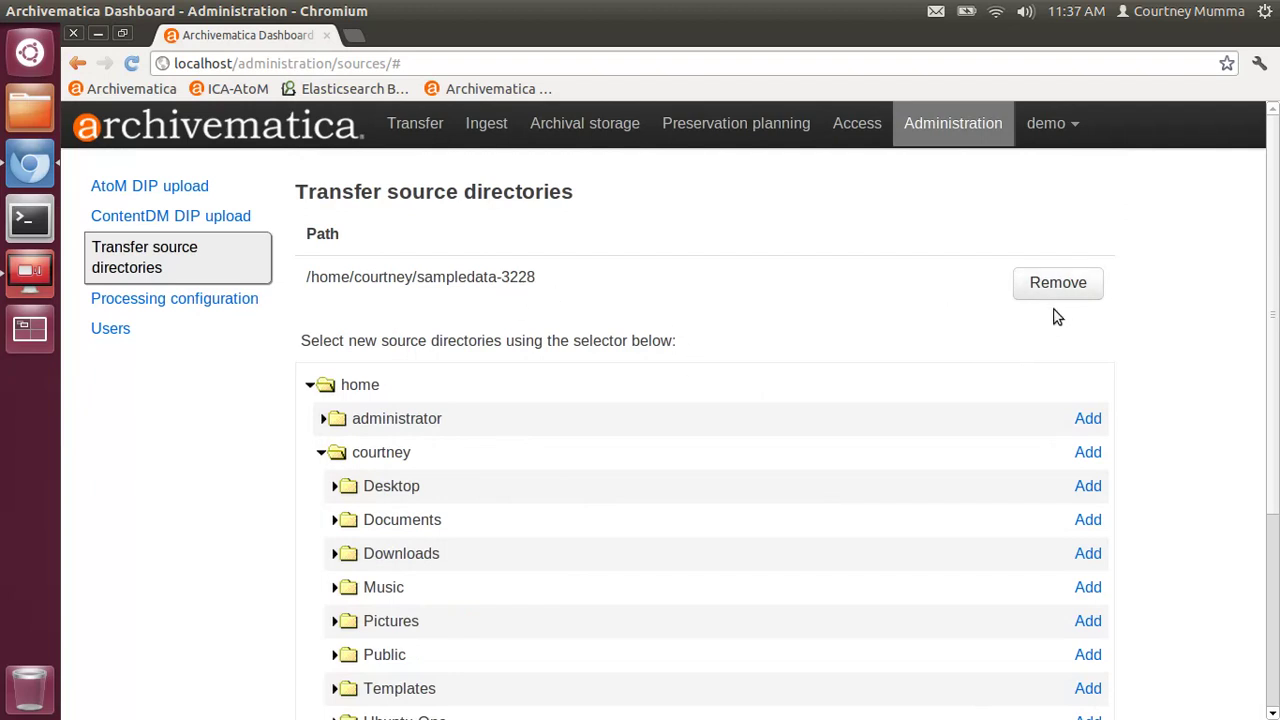
# - Select sampledata-3228/SampleTransfers/Images as the folder for a new transfer
pyautogui.click(411, 126)
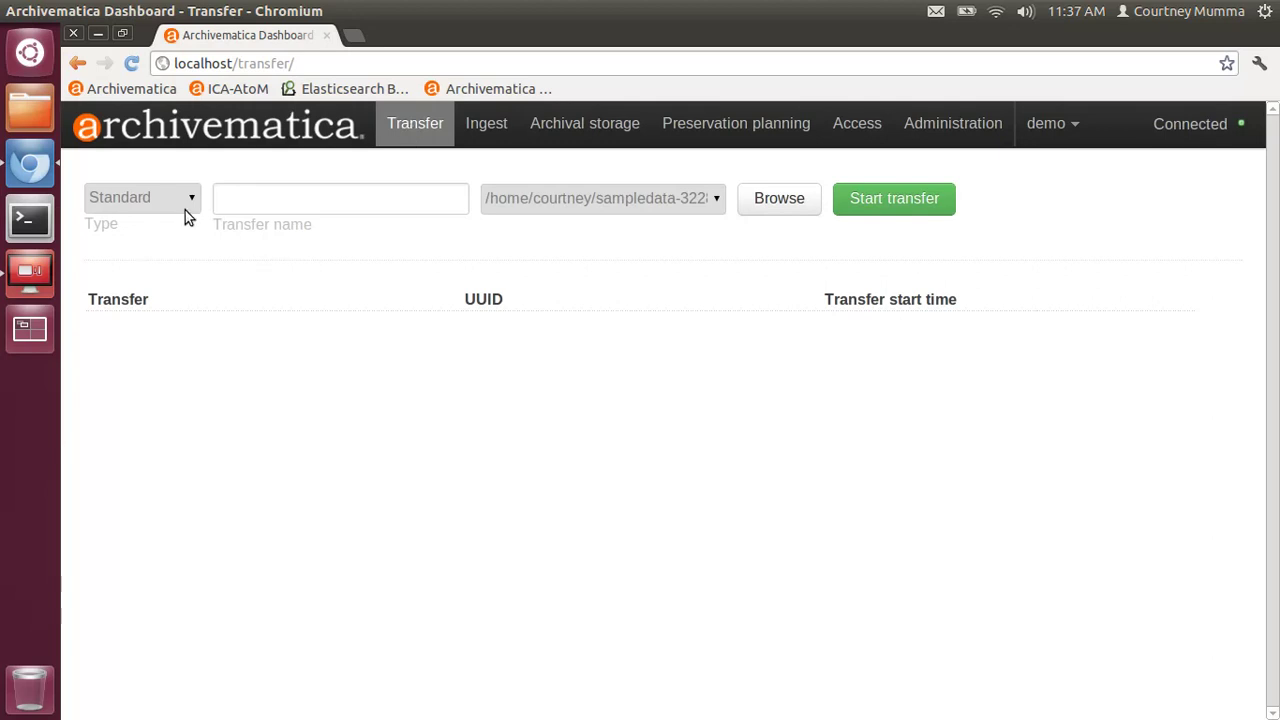
pyautogui.click(766, 211)
pyautogui.click(372, 214)
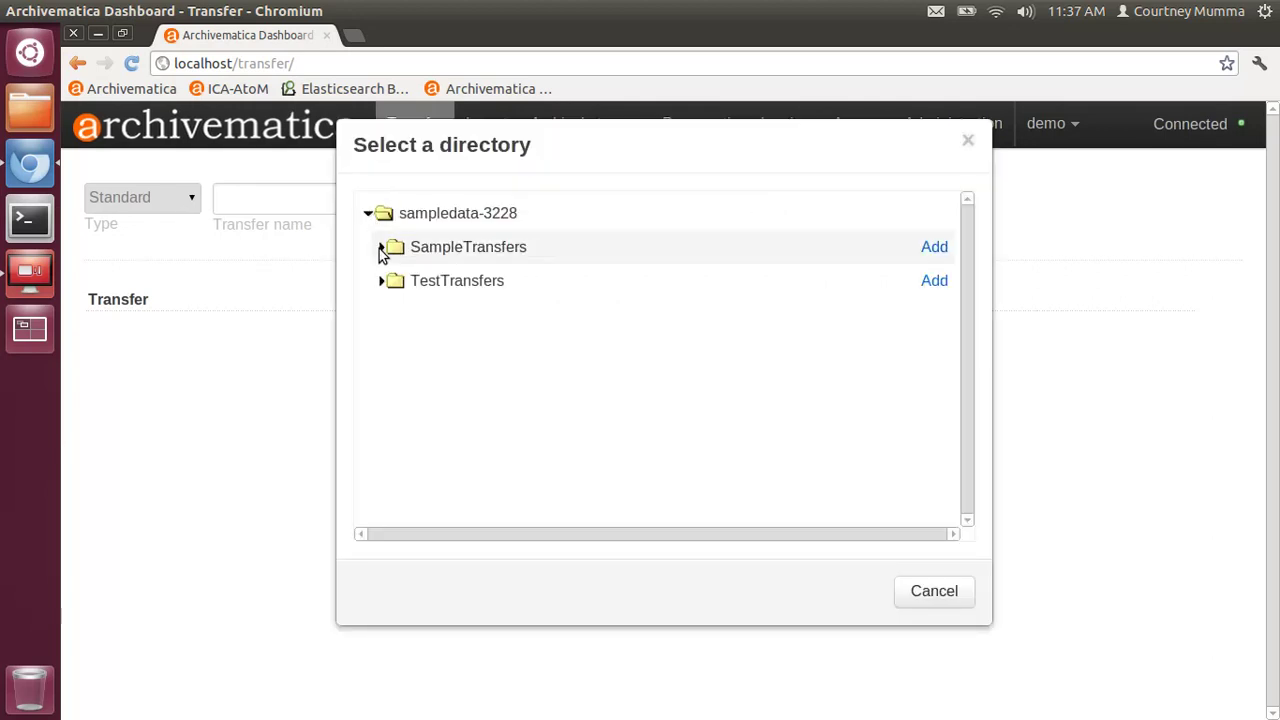
pyautogui.click(382, 248)
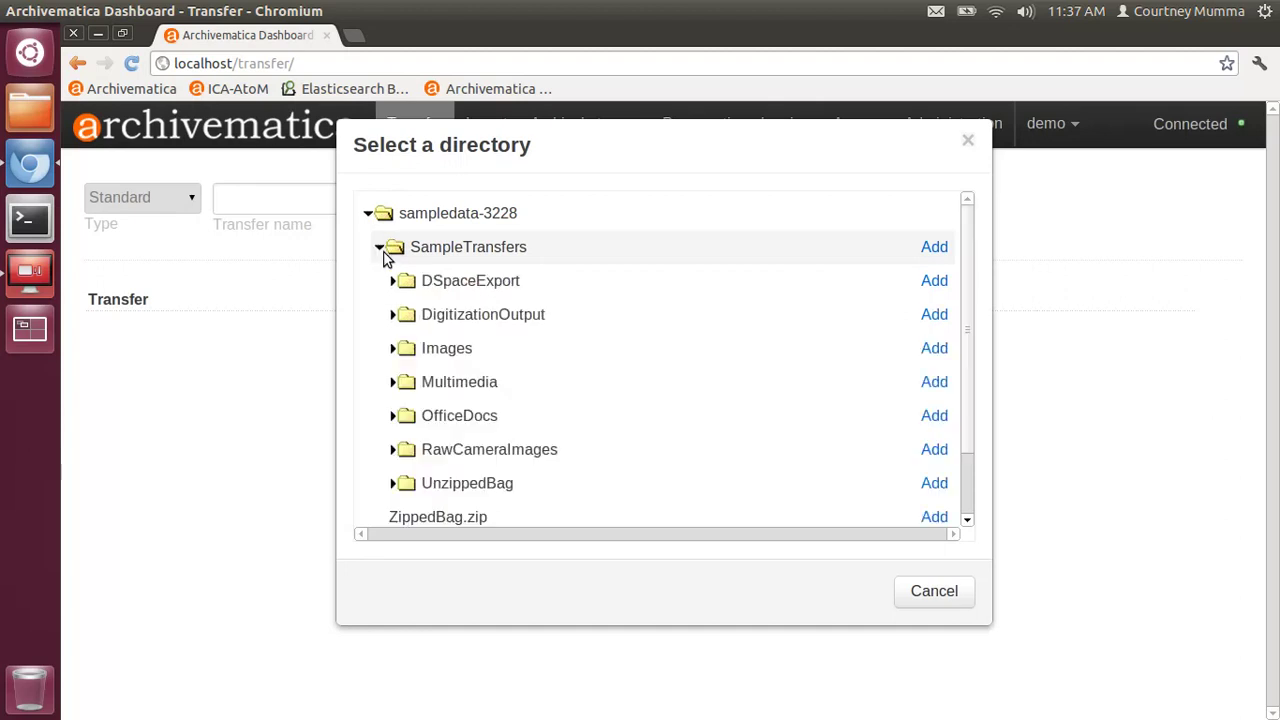
pyautogui.click(934, 350)
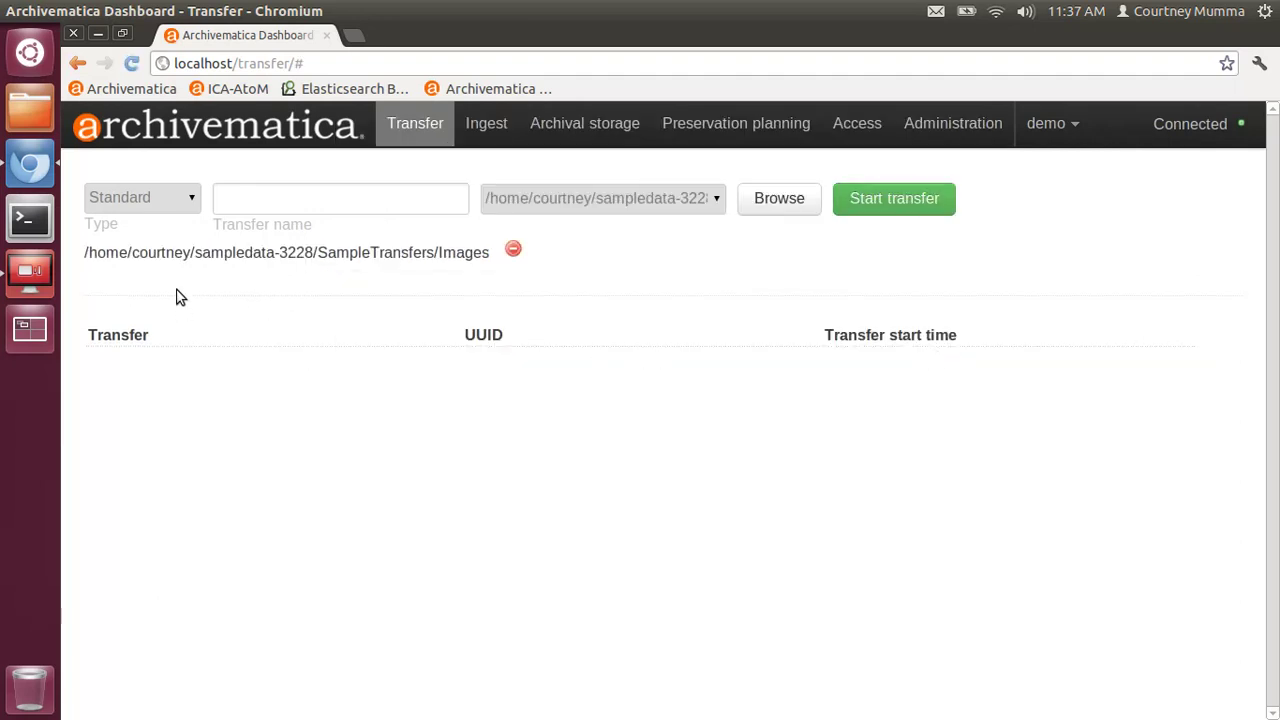
# - Keep the Standard transfer type, name the transfer 'Images', and start it
pyautogui.click(192, 202)
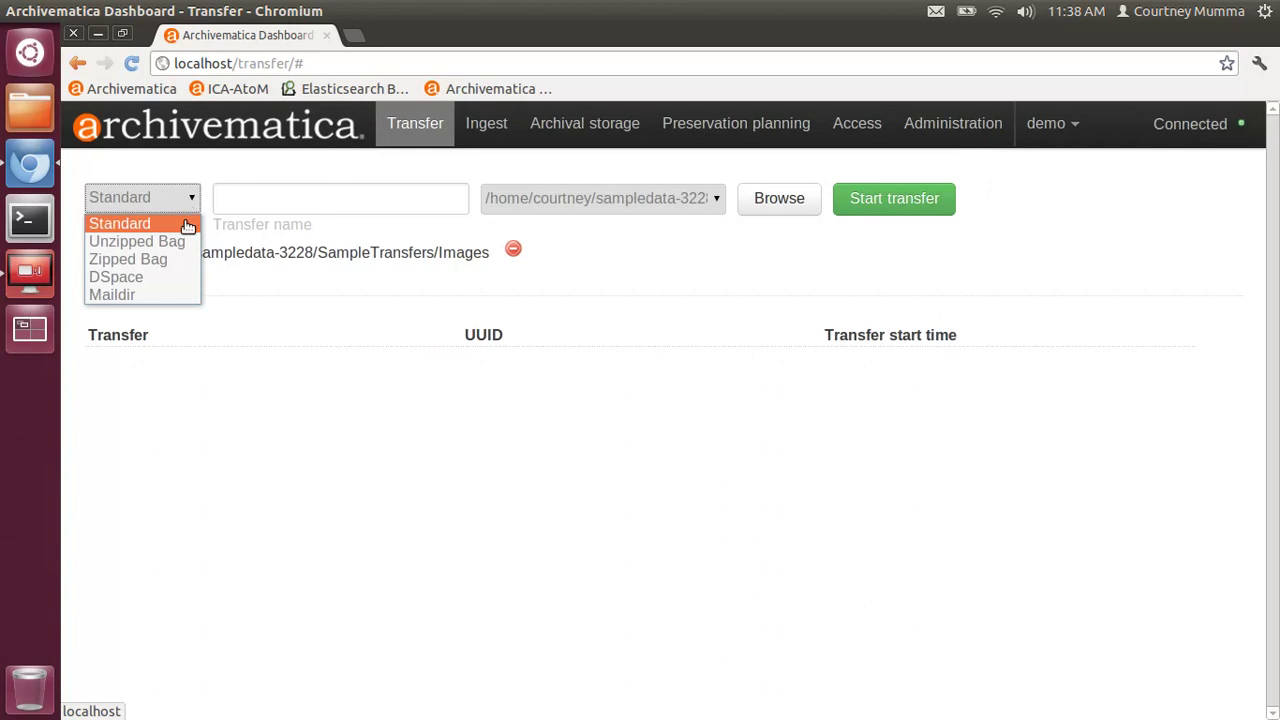
pyautogui.click(254, 197)
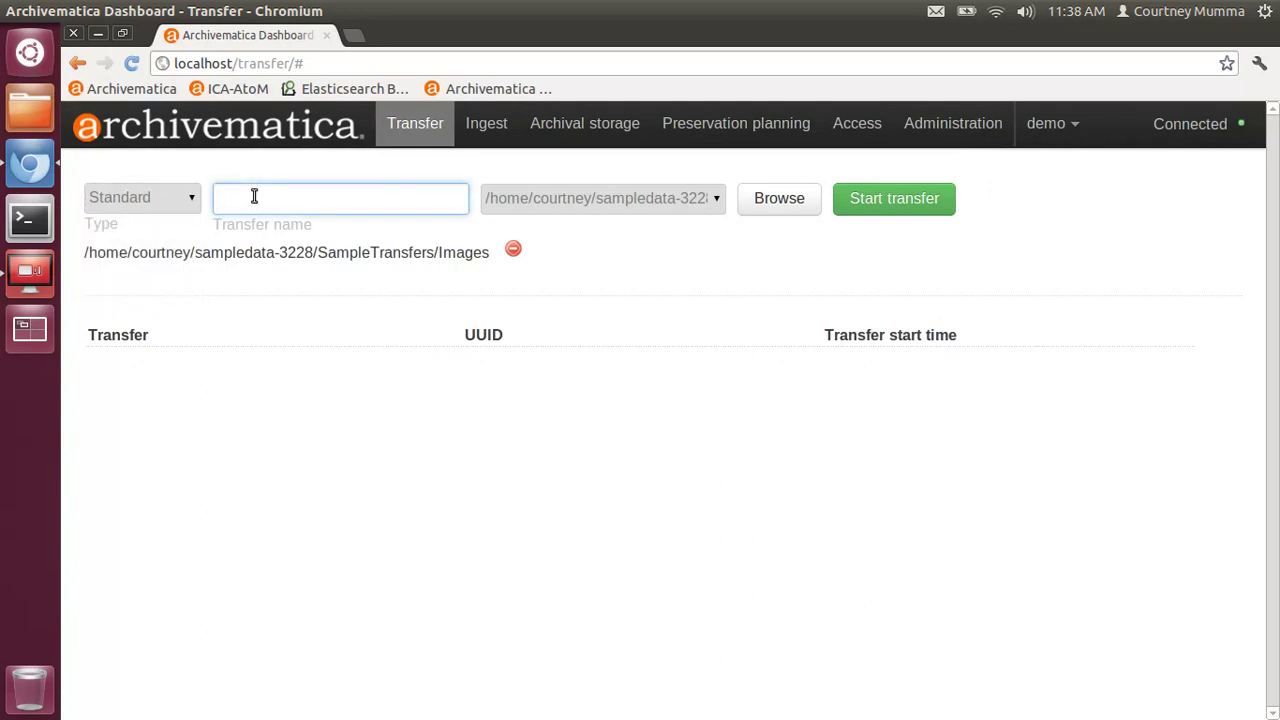
pyautogui.write('Images')
pyautogui.click(883, 200)
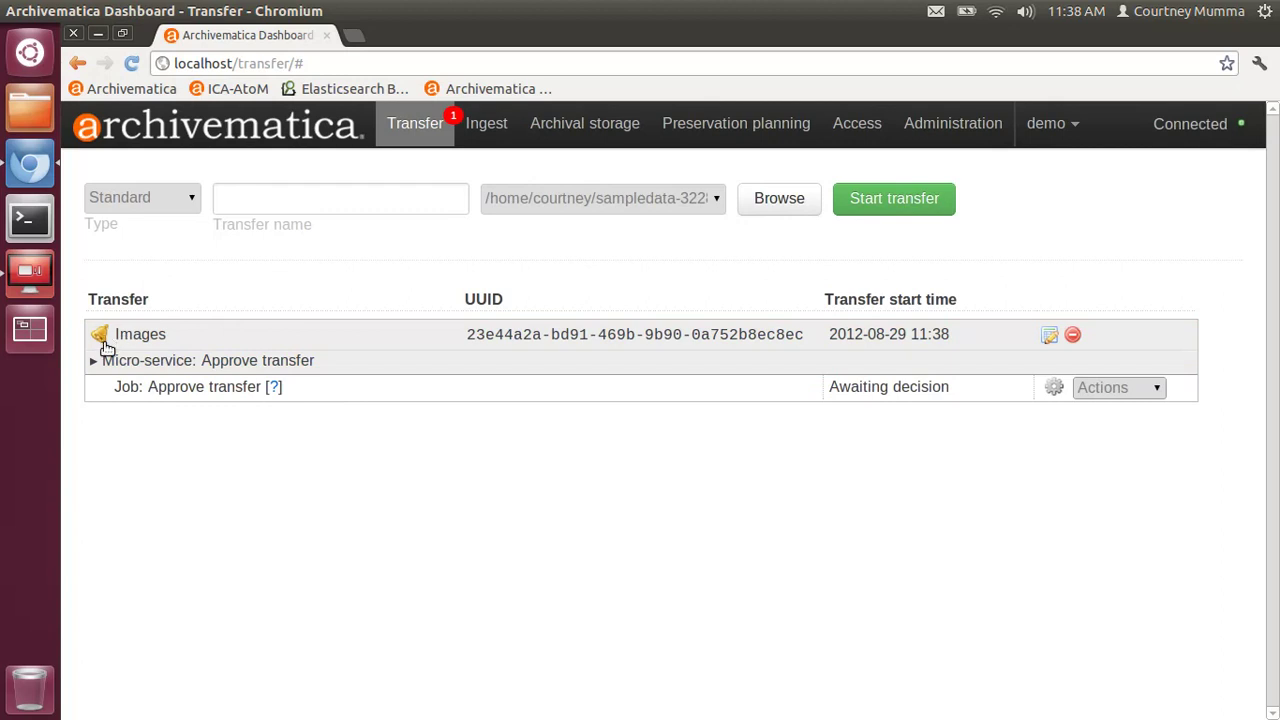
# - Choose 'Approve transfer' in the Images transfer's Approve transfer job actions
pyautogui.moveTo(106, 346)
pyautogui.click(1152, 393)
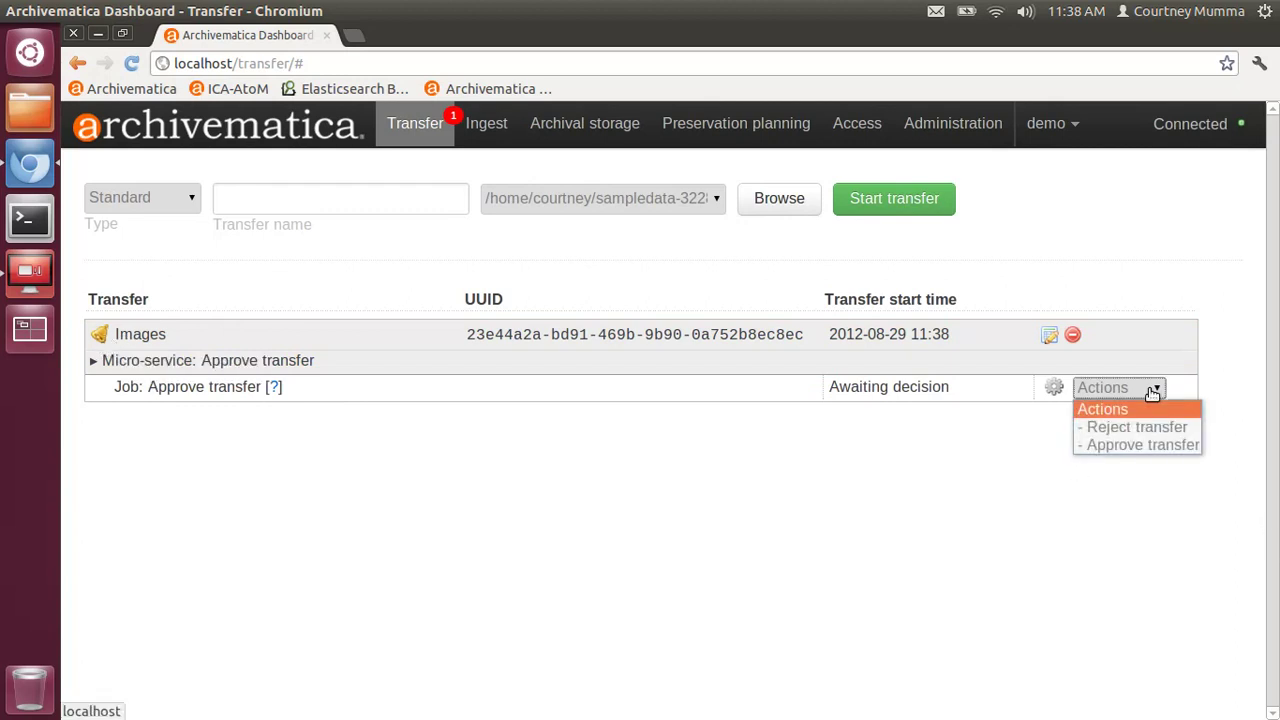
pyautogui.click(1150, 445)
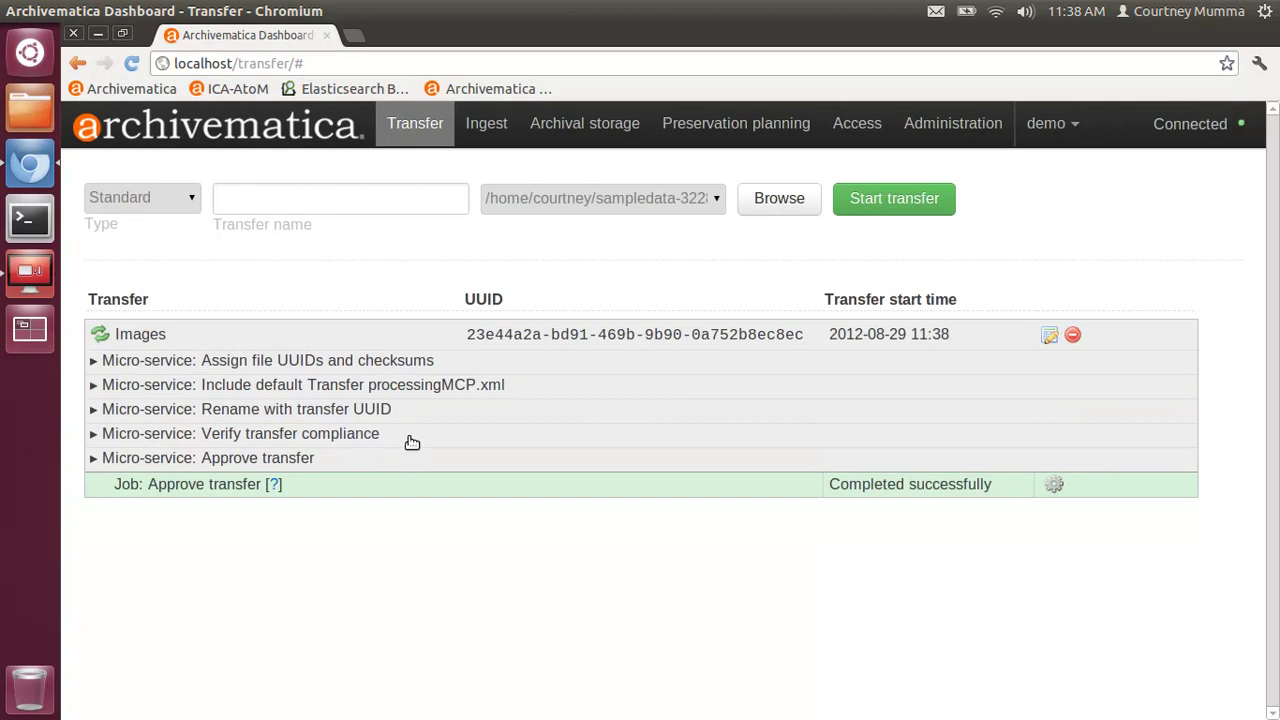
# - Expand the Verify transfer compliance, Rename, Assign UUIDs, Verify checksums and Generate METS job lists
pyautogui.click(412, 442)
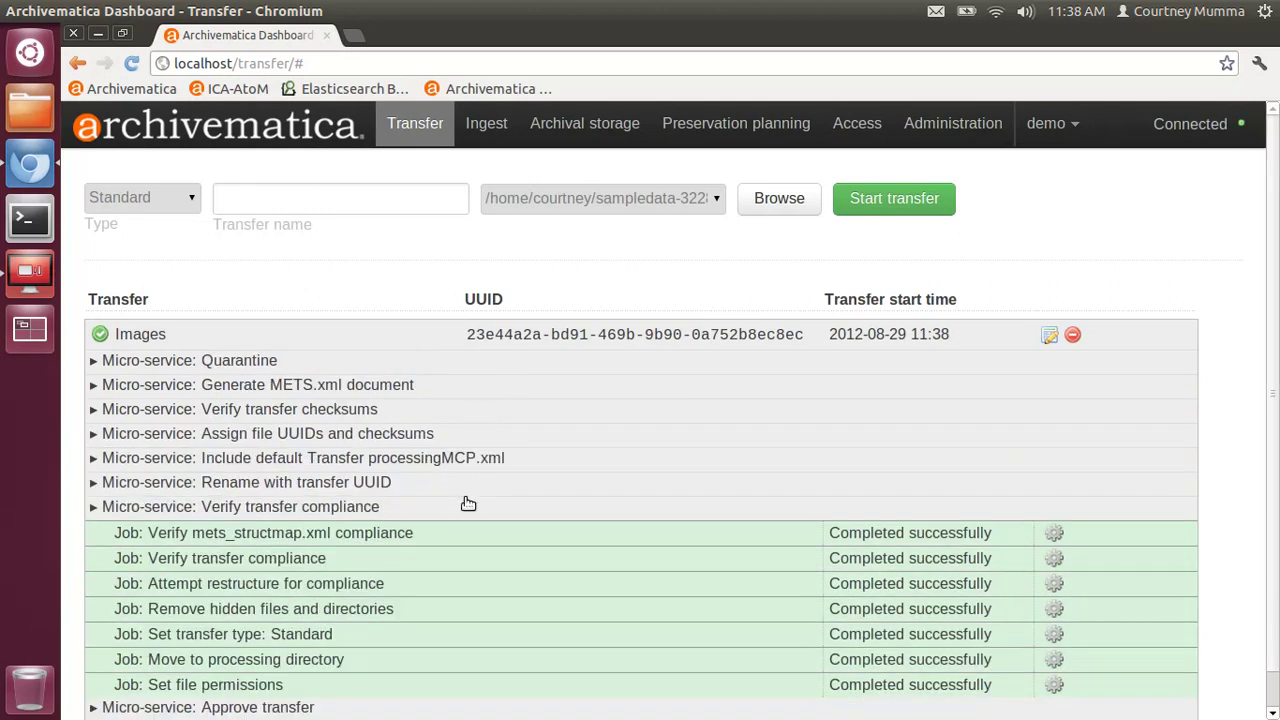
pyautogui.click(467, 490)
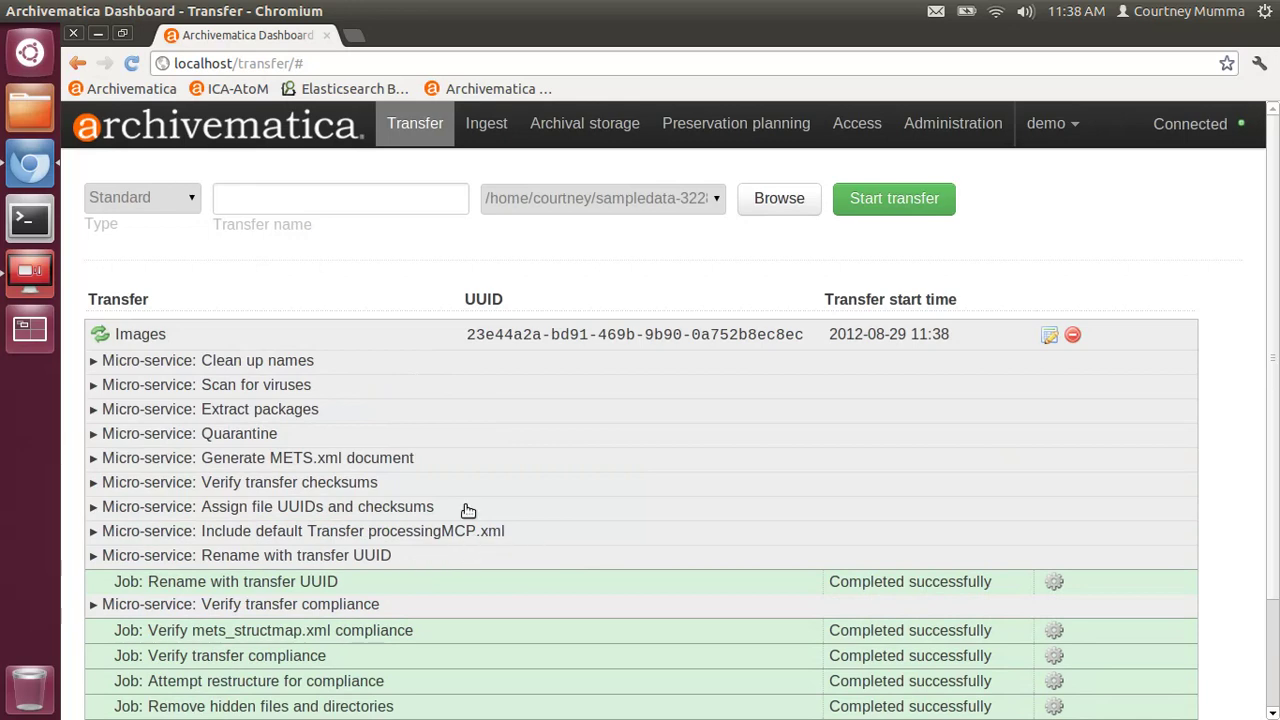
pyautogui.click(468, 511)
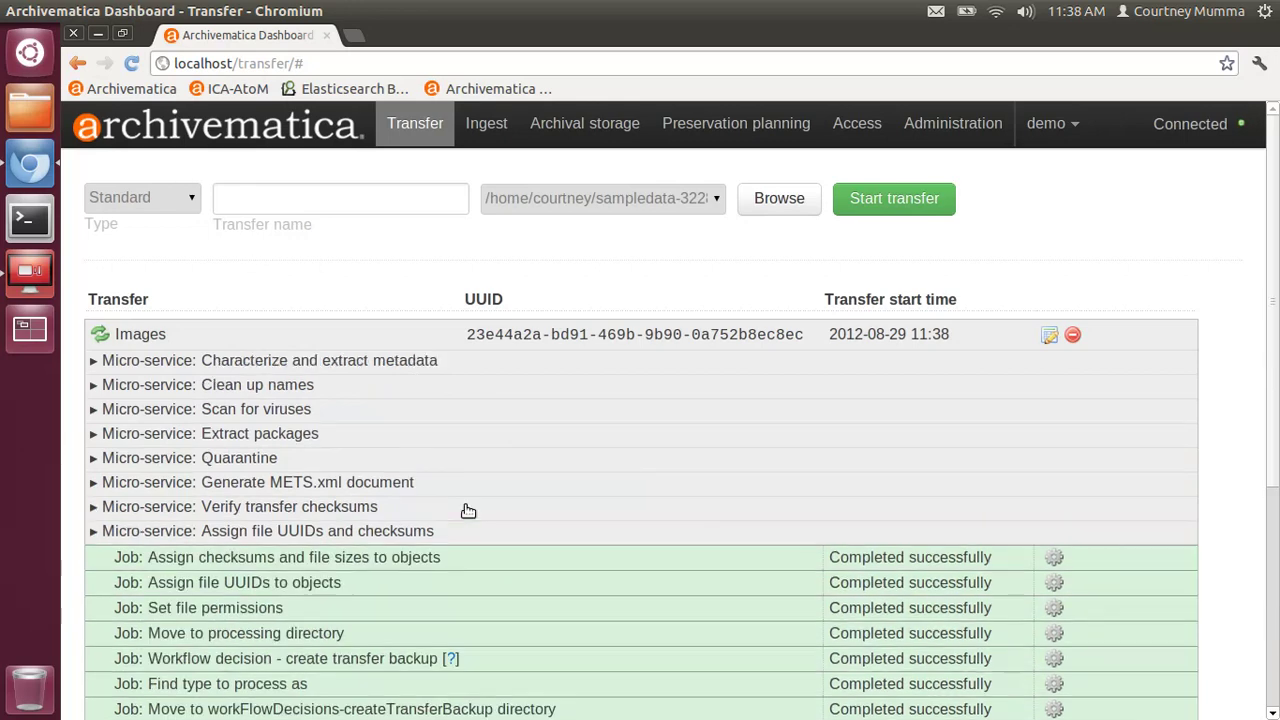
pyautogui.click(425, 514)
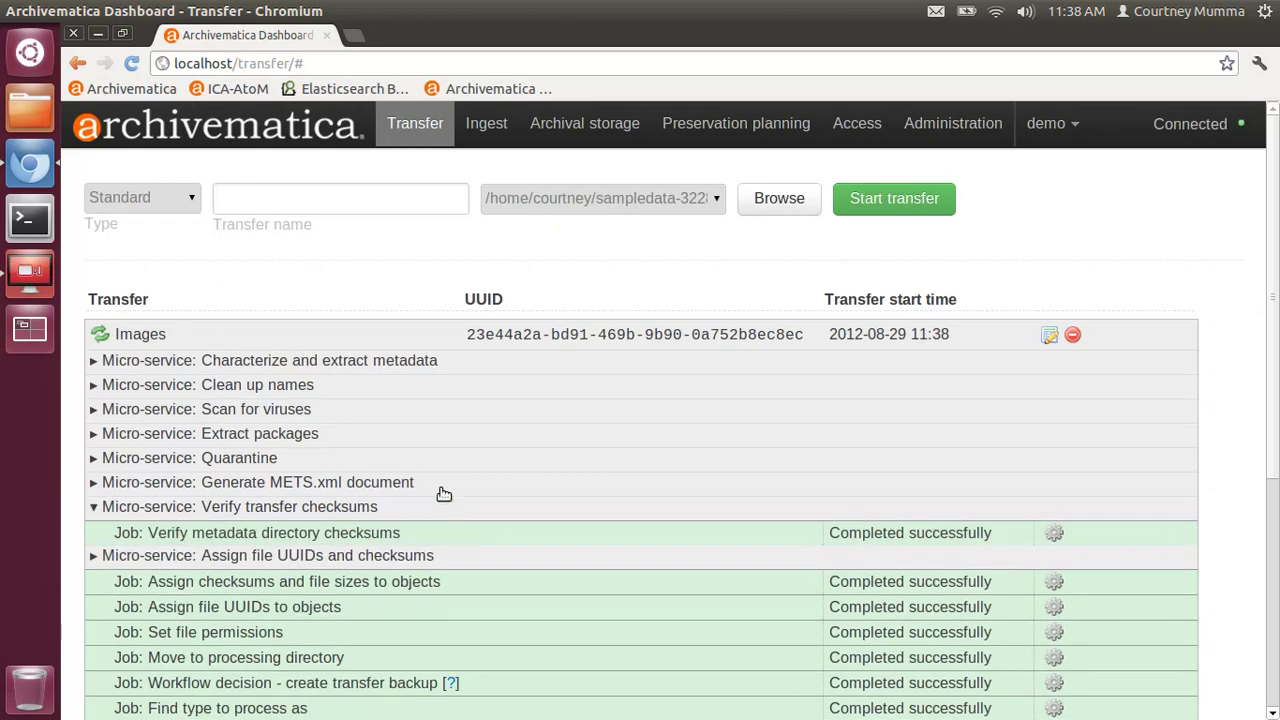
pyautogui.click(443, 492)
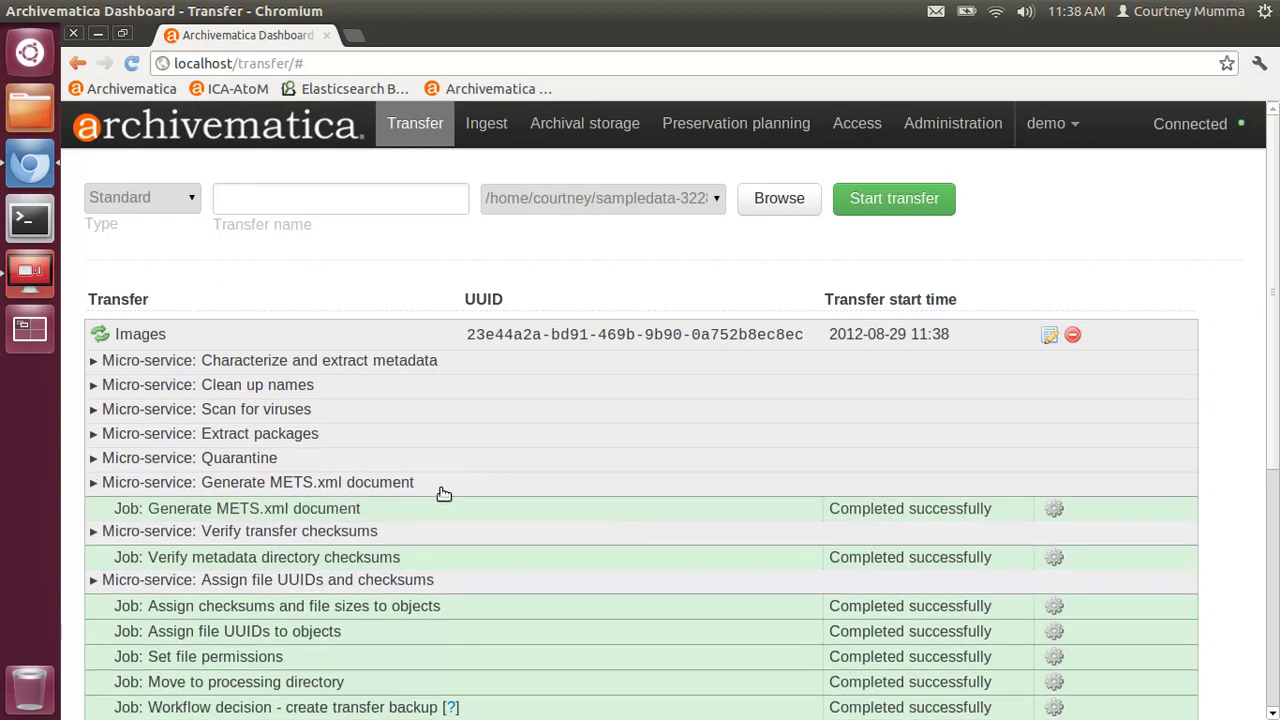
# - Expand the Extract packages, Scan for viruses, Clean up names and Characterize metadata job lists
pyautogui.click(357, 459)
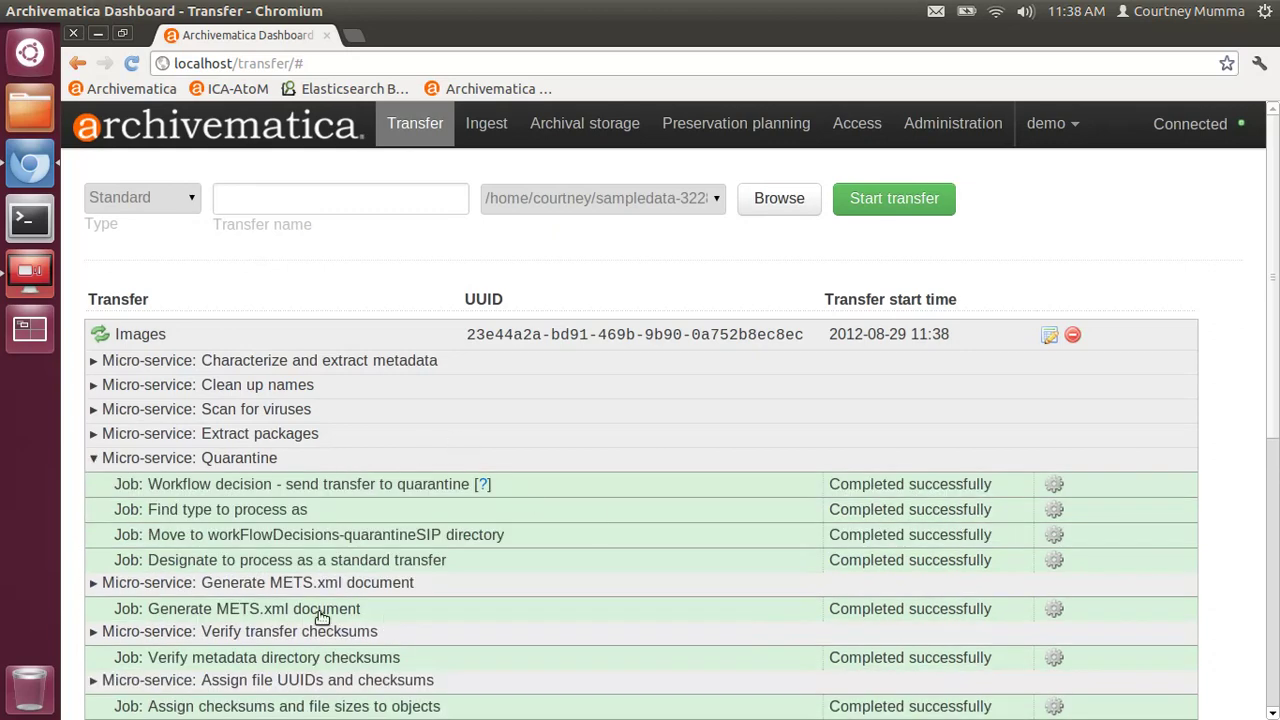
pyautogui.click(364, 457)
pyautogui.click(364, 434)
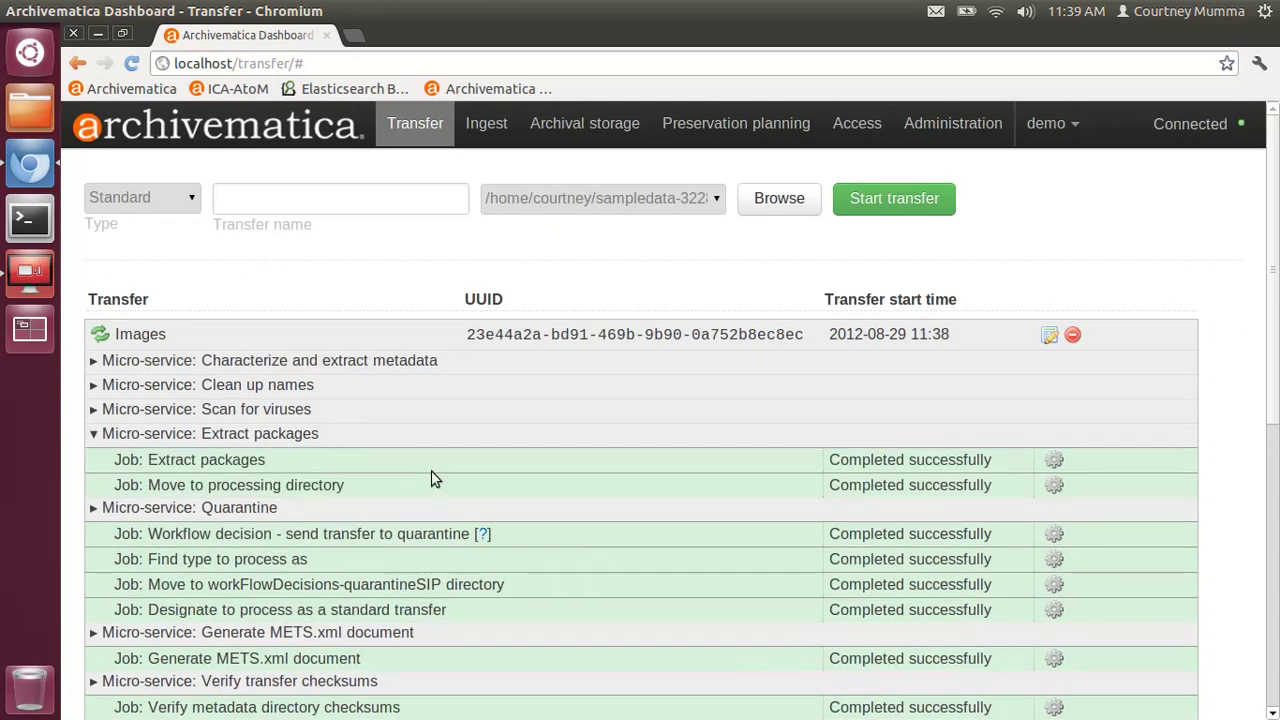
pyautogui.click(397, 417)
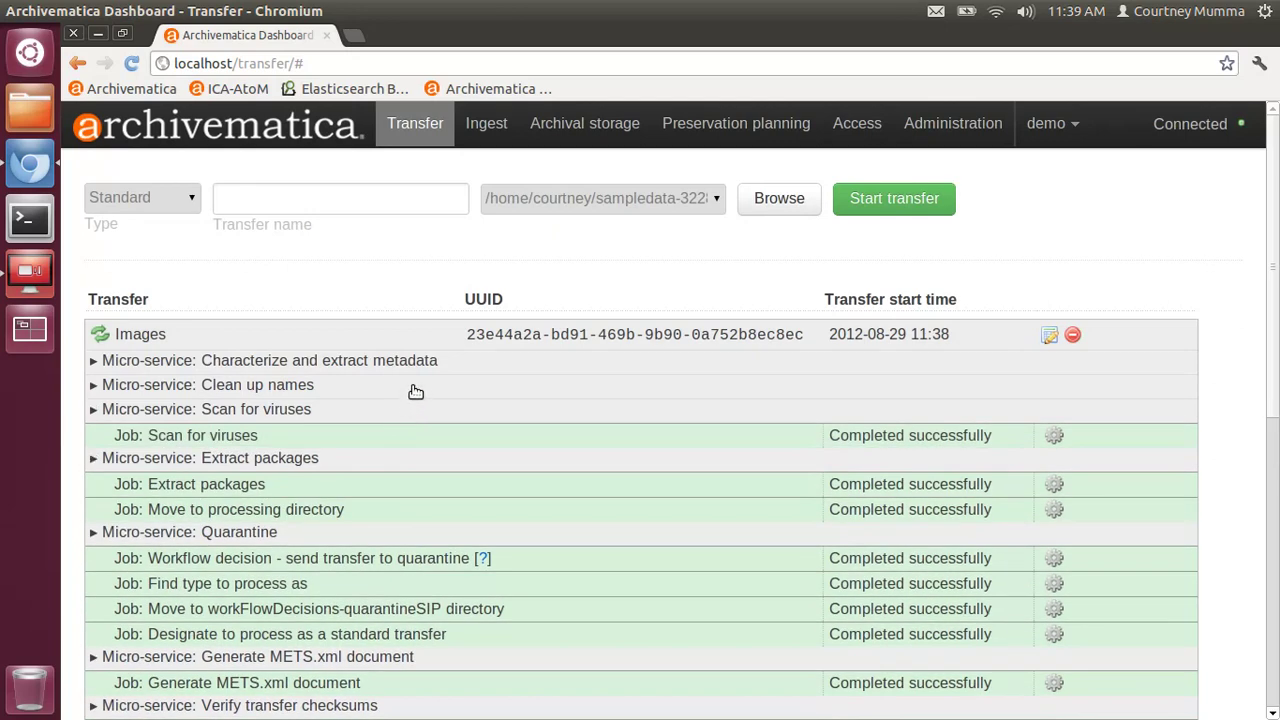
pyautogui.click(415, 390)
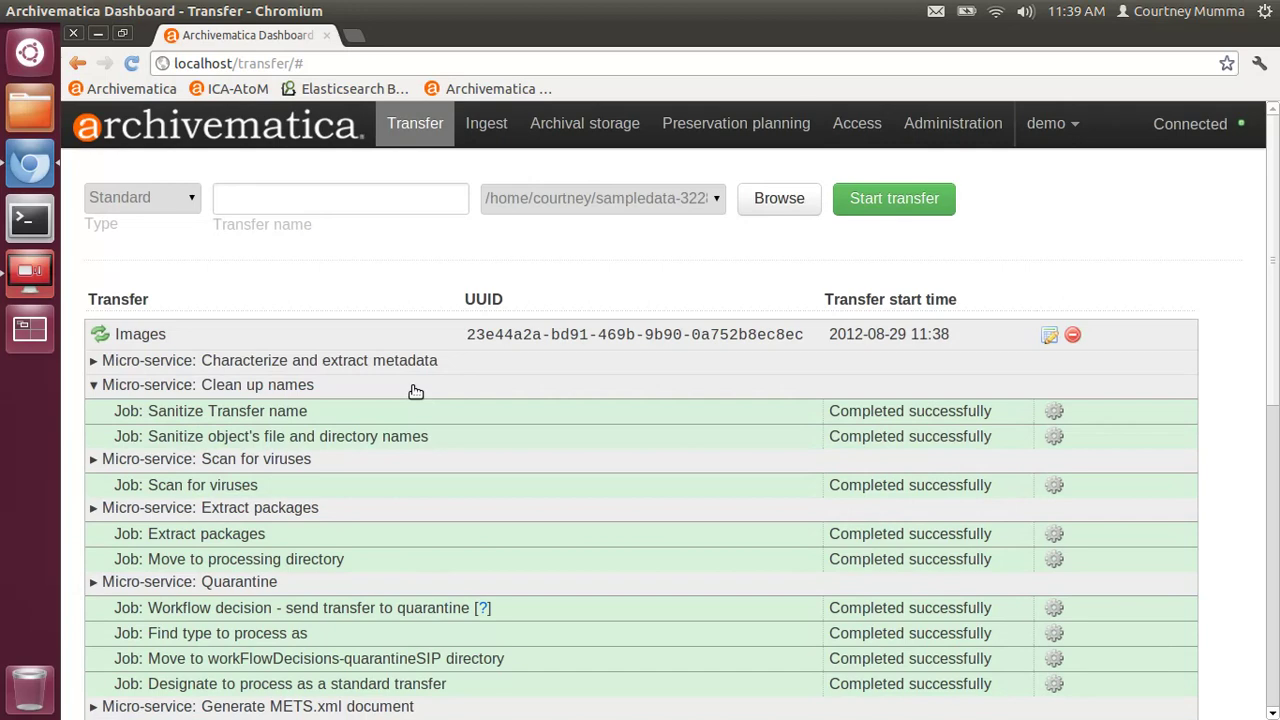
pyautogui.click(460, 368)
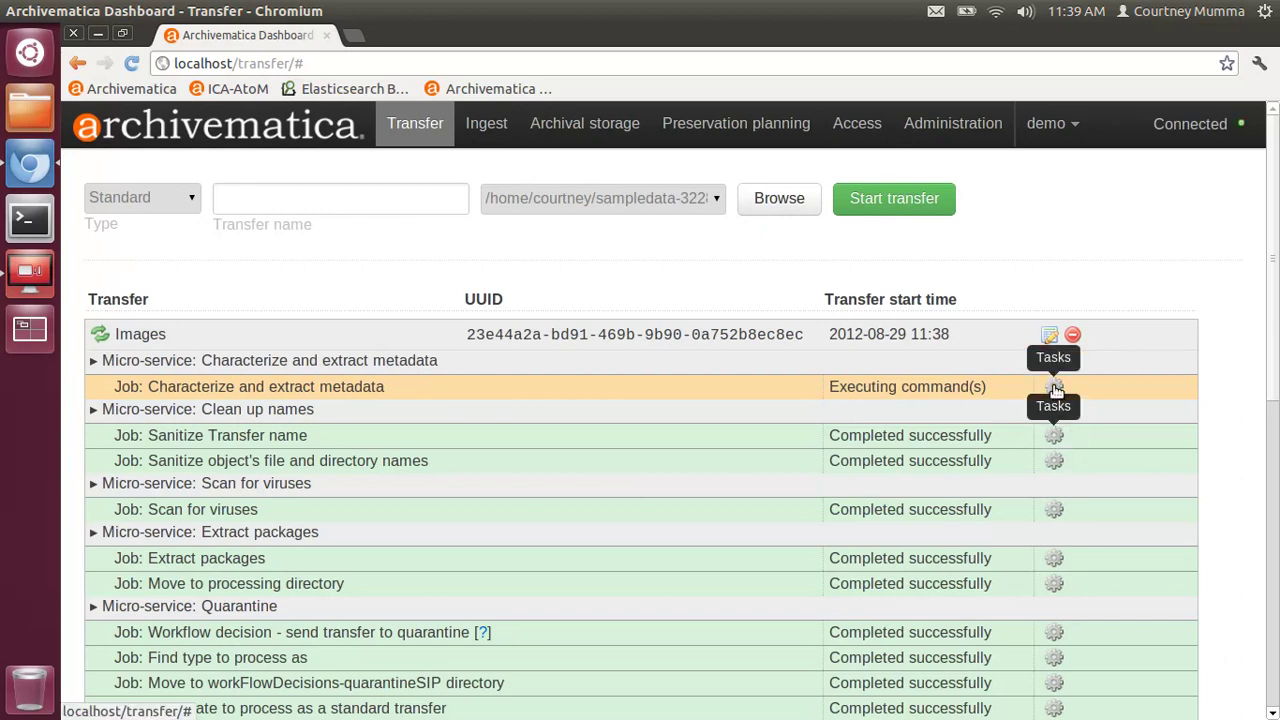
pyautogui.click(1055, 389)
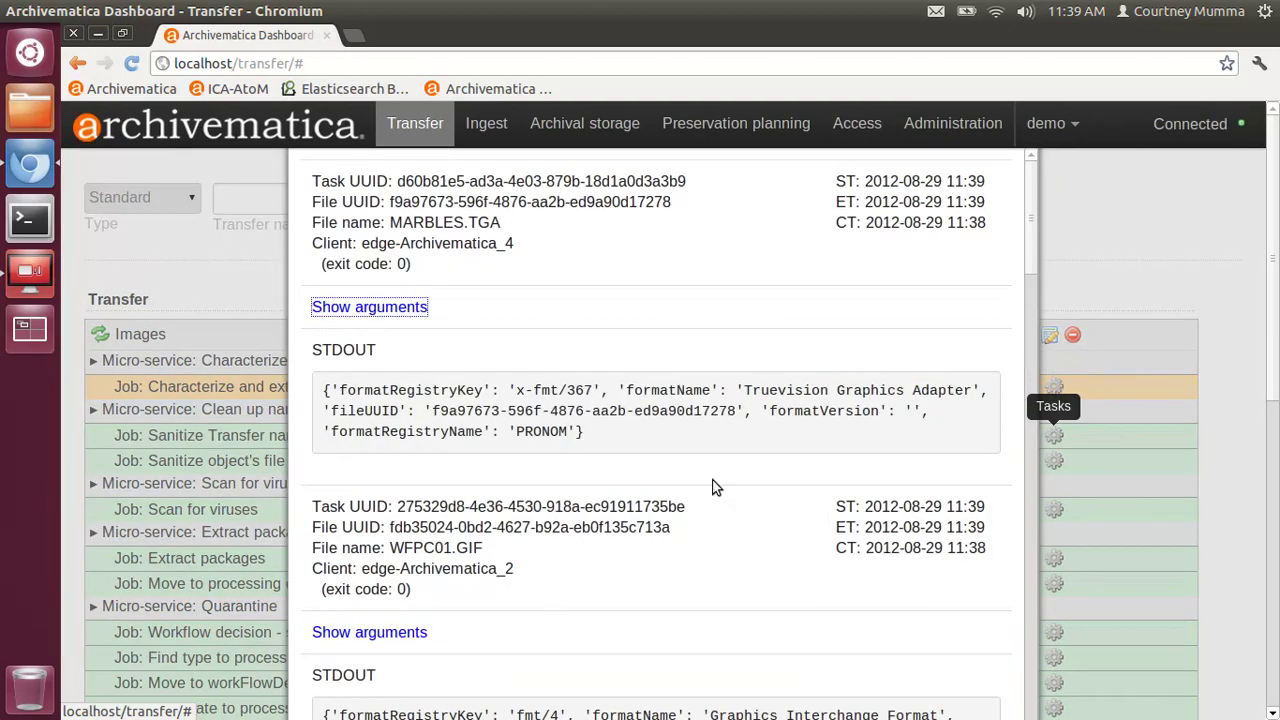
pyautogui.scroll(-9, 715, 487)
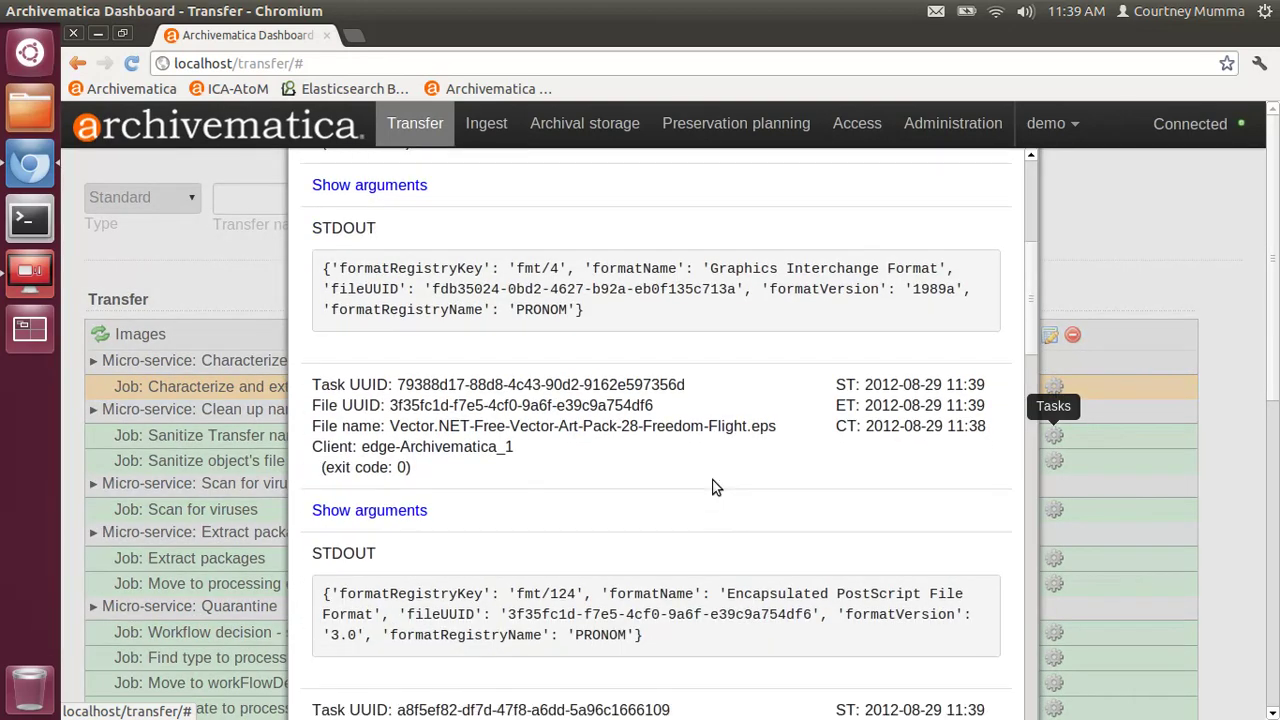
pyautogui.scroll(-4, 715, 487)
pyautogui.scroll(7, 900, 410)
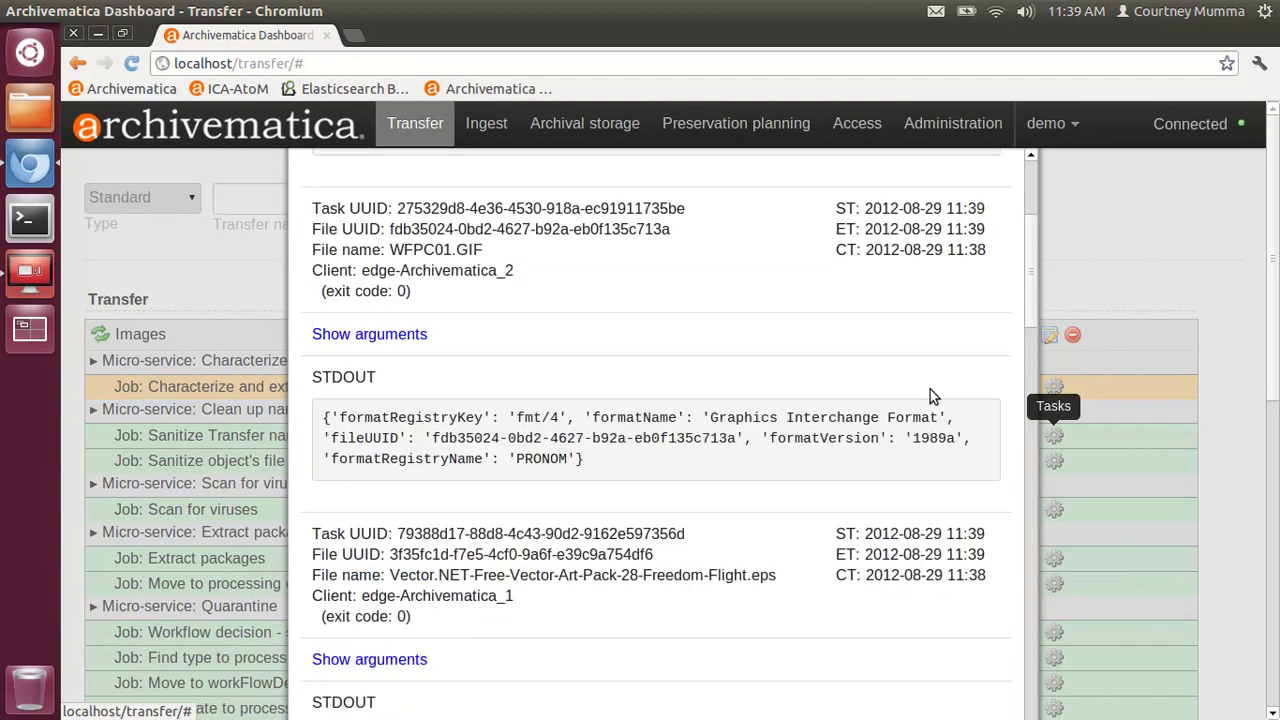
pyautogui.scroll(-8, 869, 445)
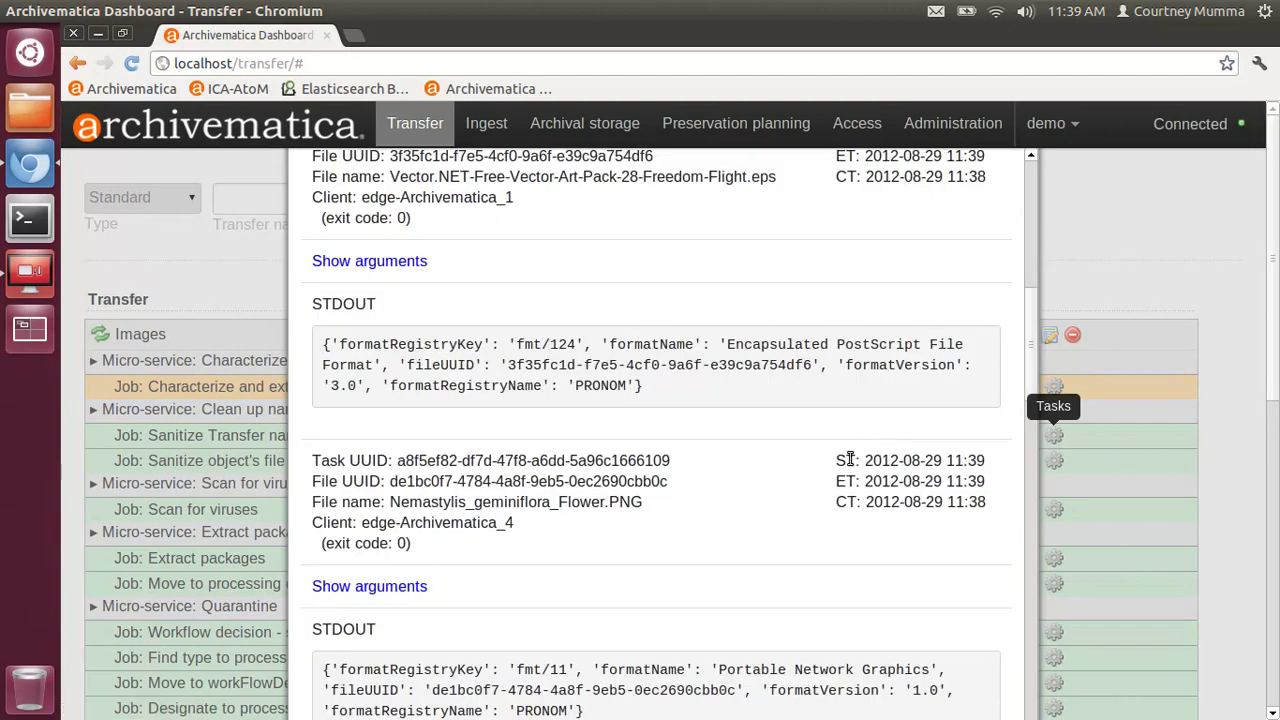
pyautogui.scroll(-7, 915, 501)
pyautogui.moveTo(1032, 370); pyautogui.dragTo(1034, 700)
pyautogui.moveTo(1040, 650); pyautogui.dragTo(992, 94)
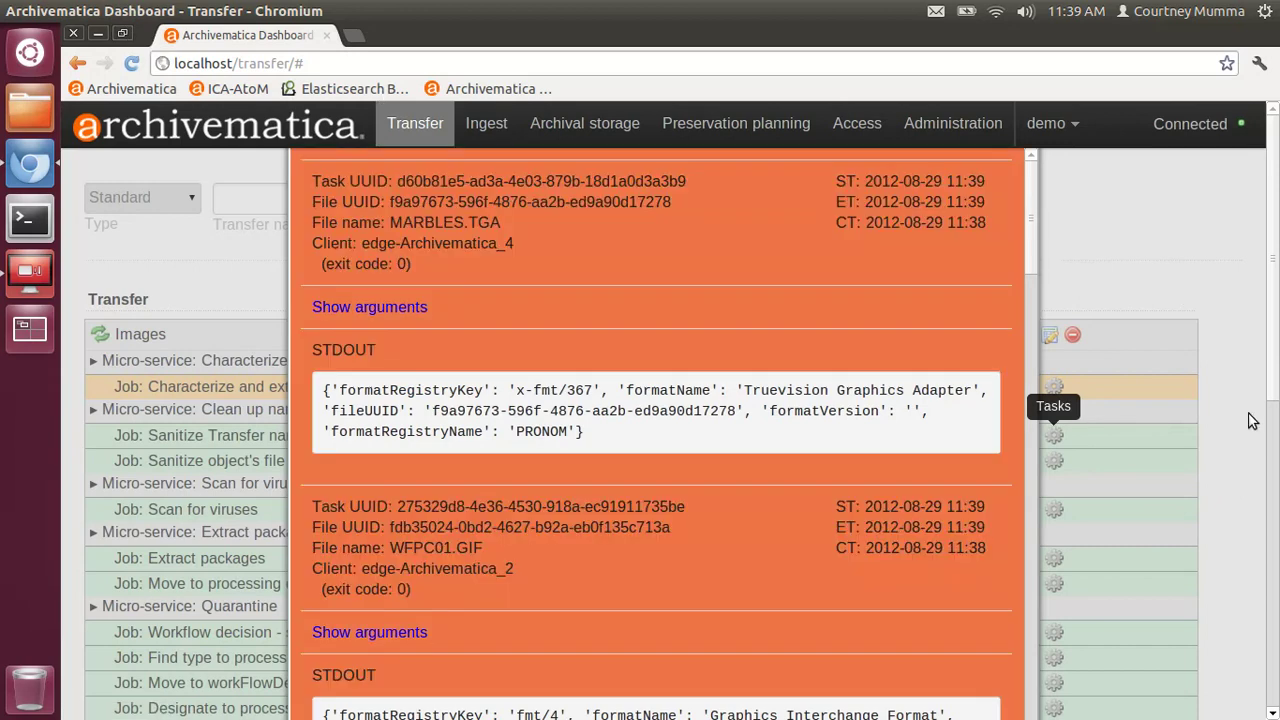
pyautogui.scroll(-3, 1104, 485)
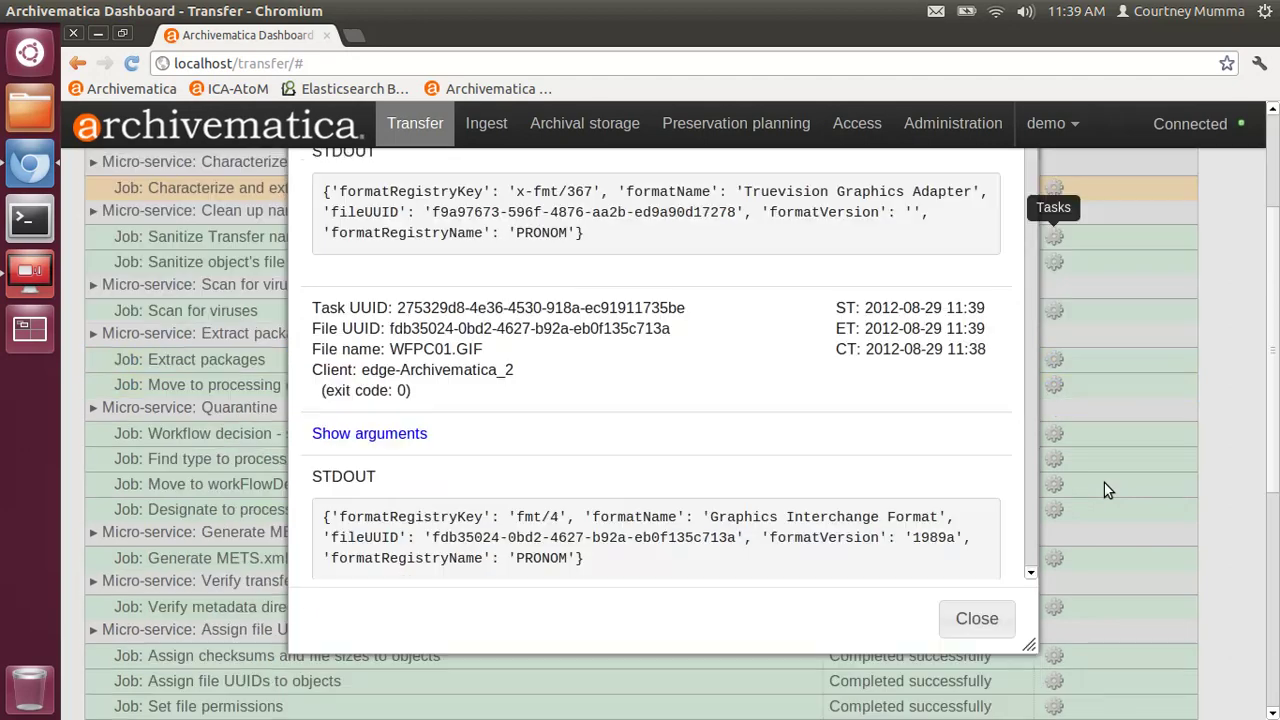
pyautogui.scroll(-3, 1104, 483)
pyautogui.click(980, 372)
pyautogui.scroll(8, 1060, 400)
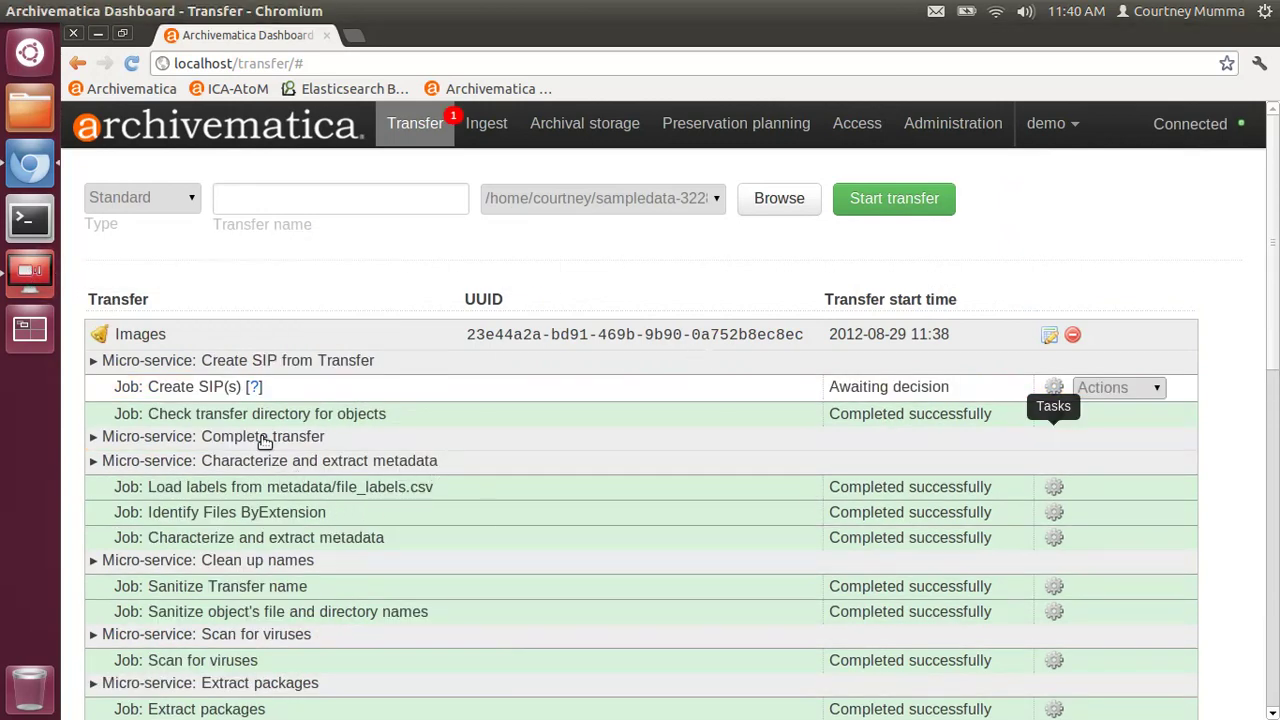
# - Under Complete transfer, choose 'Create single SIP and continue processing' for the Create SIP(s) job
pyautogui.click(265, 442)
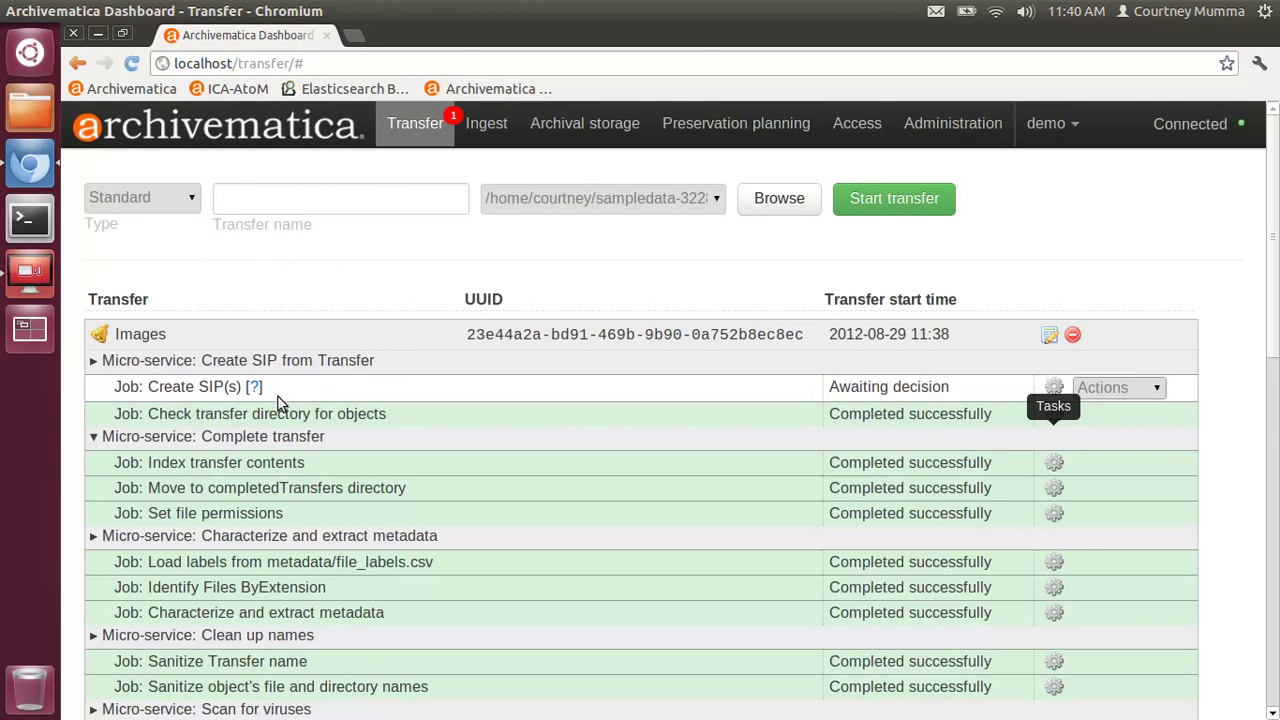
pyautogui.moveTo(107, 342)
pyautogui.click(1156, 392)
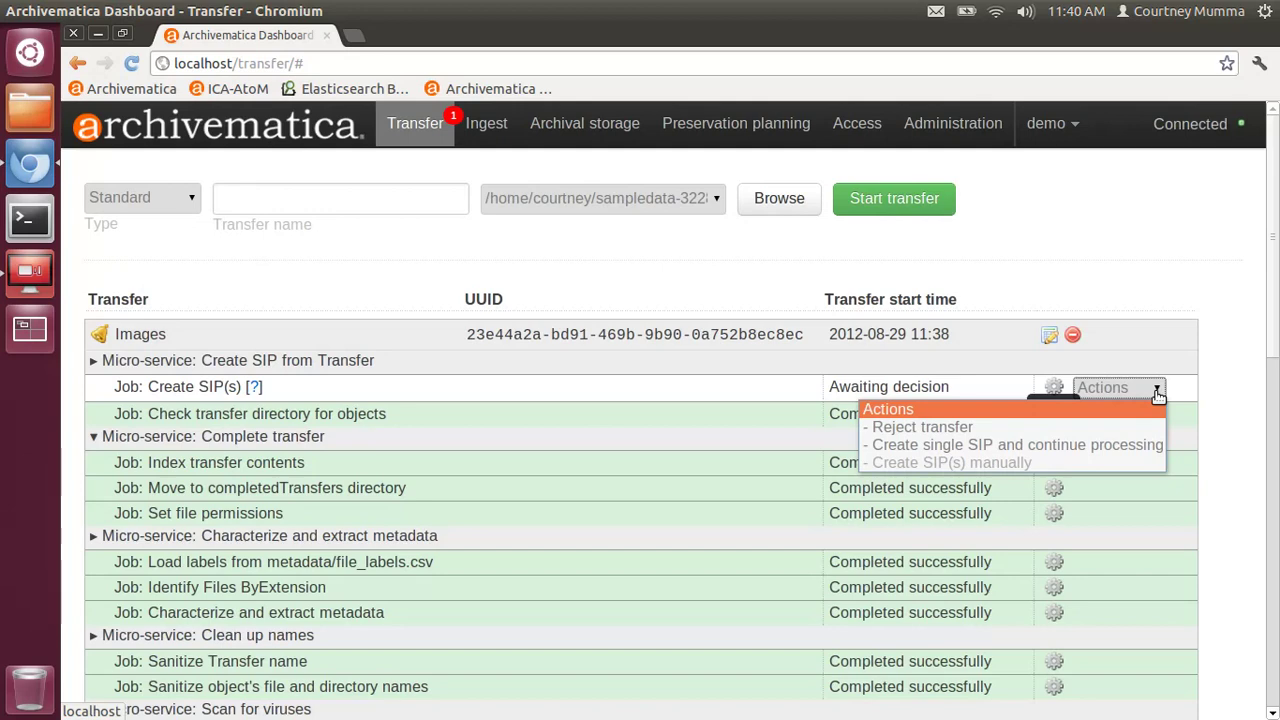
pyautogui.click(1150, 444)
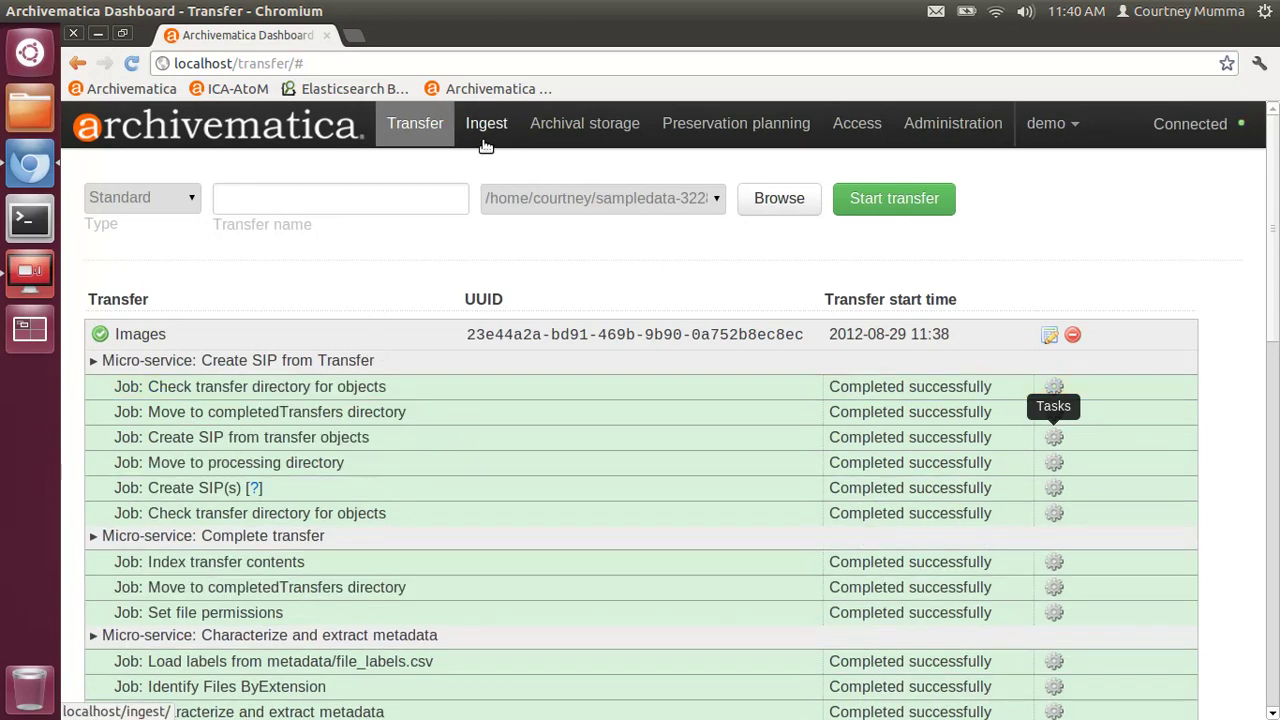
# - Switch to the Ingest tab to see the Images SIP
pyautogui.click(482, 139)
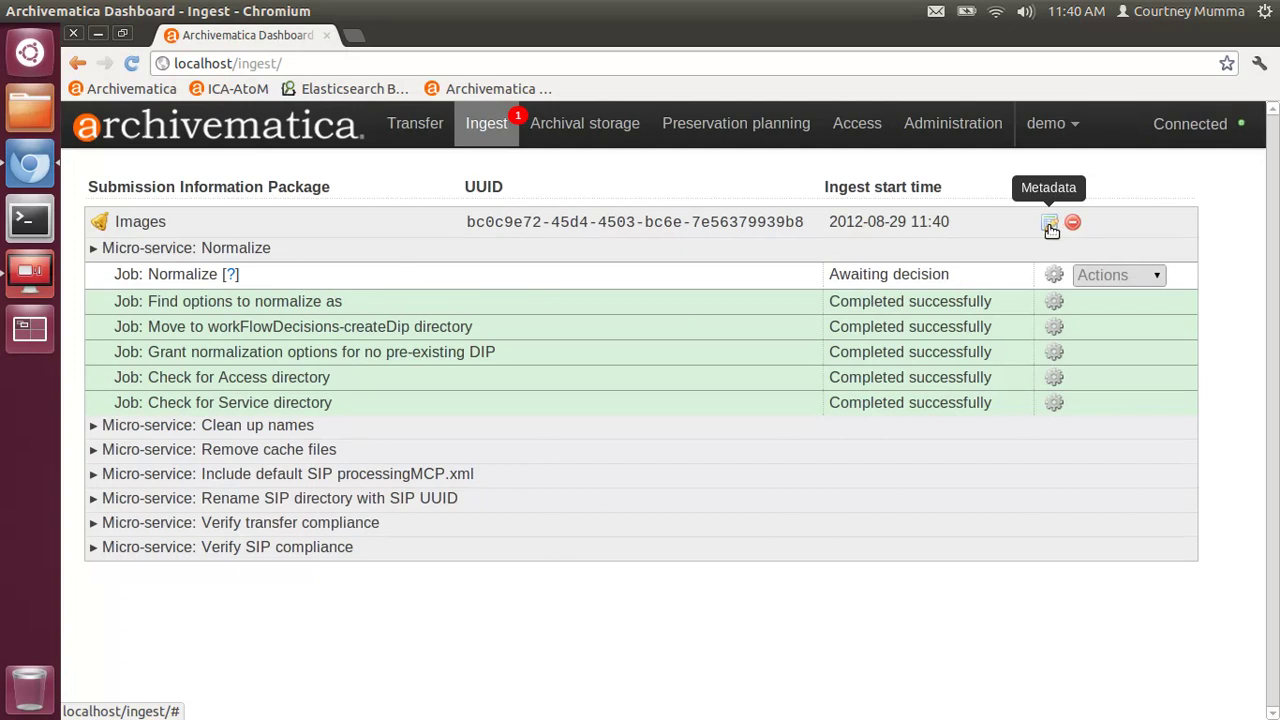
# - Create a metadata record with Title 'Images' for the Images SIP, then return to its overview
pyautogui.click(1050, 225)
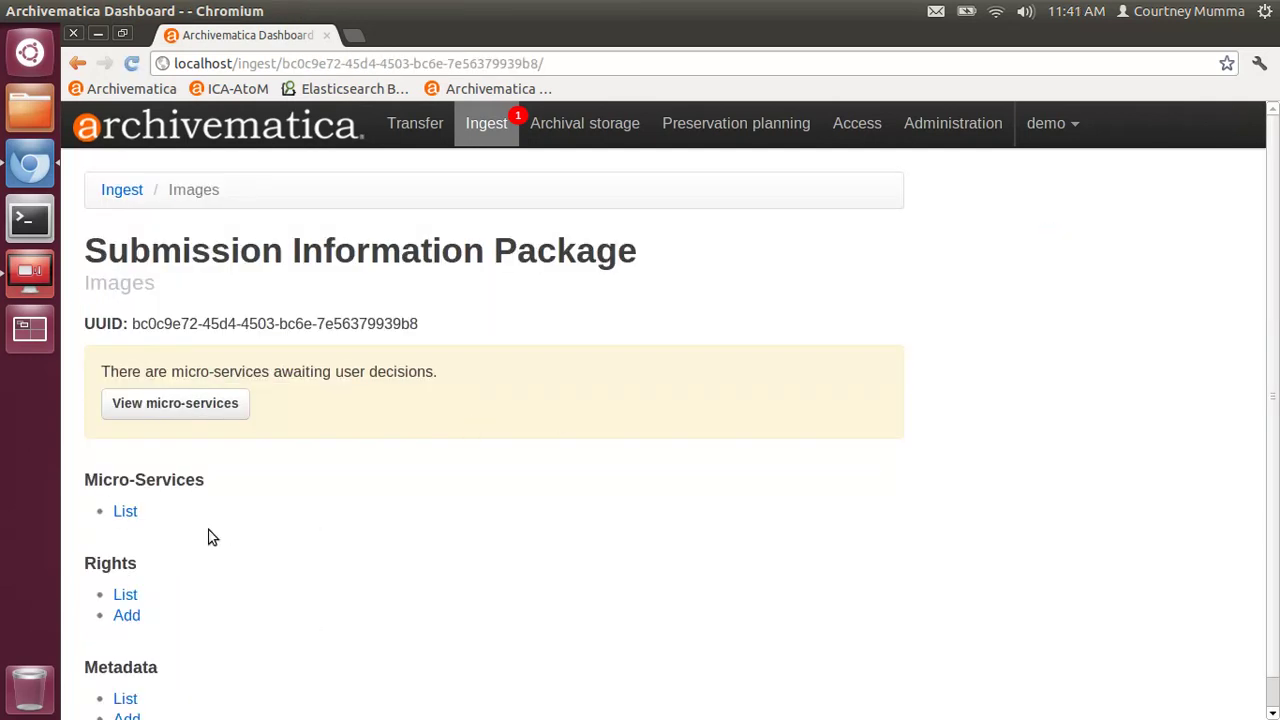
pyautogui.scroll(-1, 211, 537)
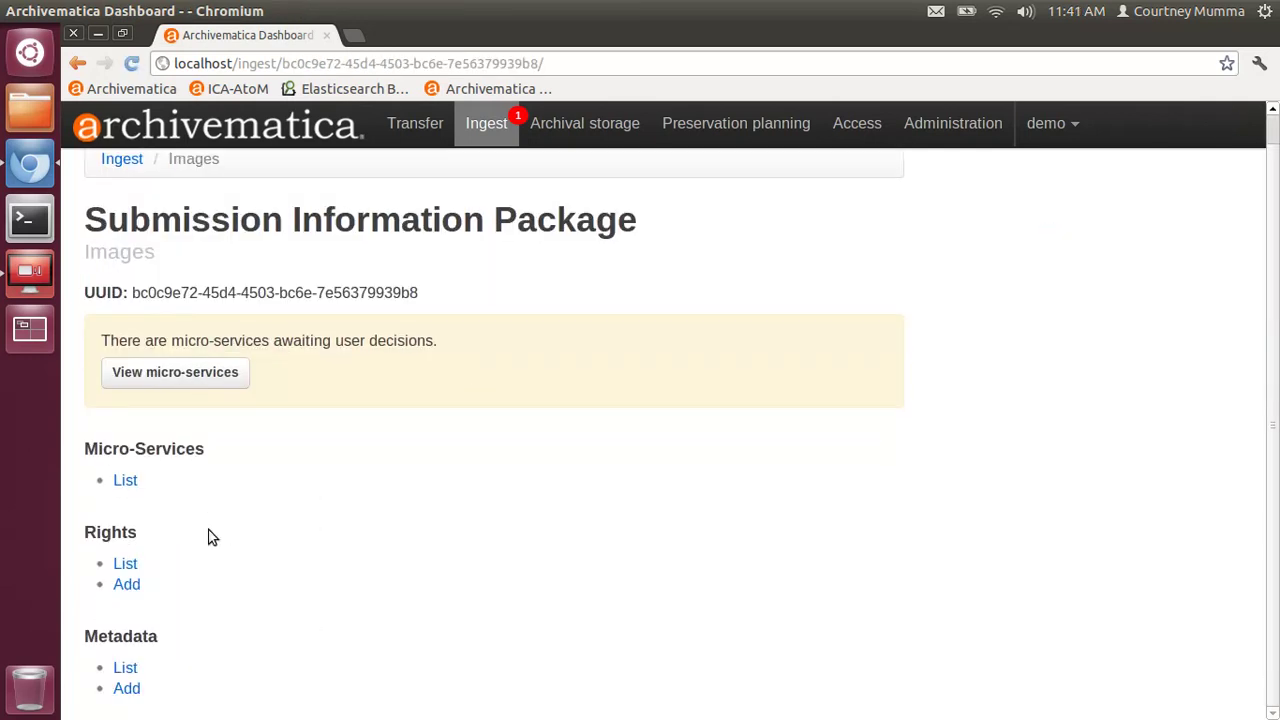
pyautogui.click(126, 688)
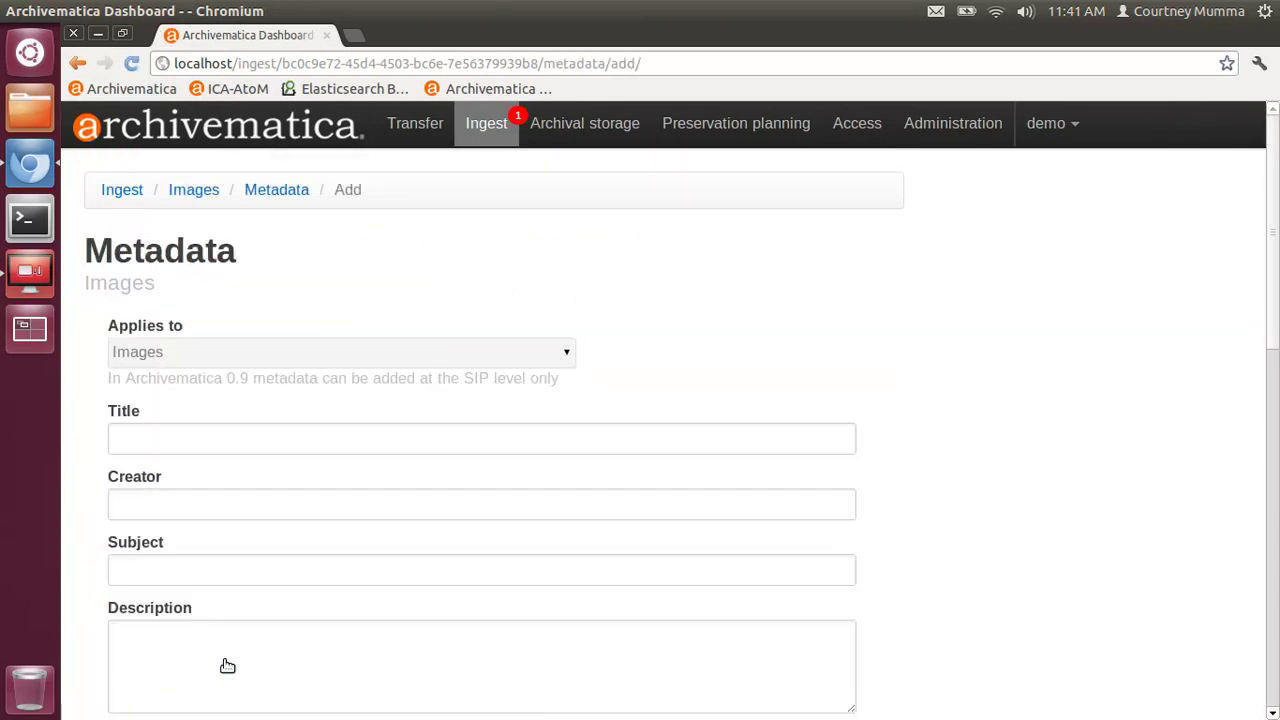
pyautogui.scroll(-1, 674, 322)
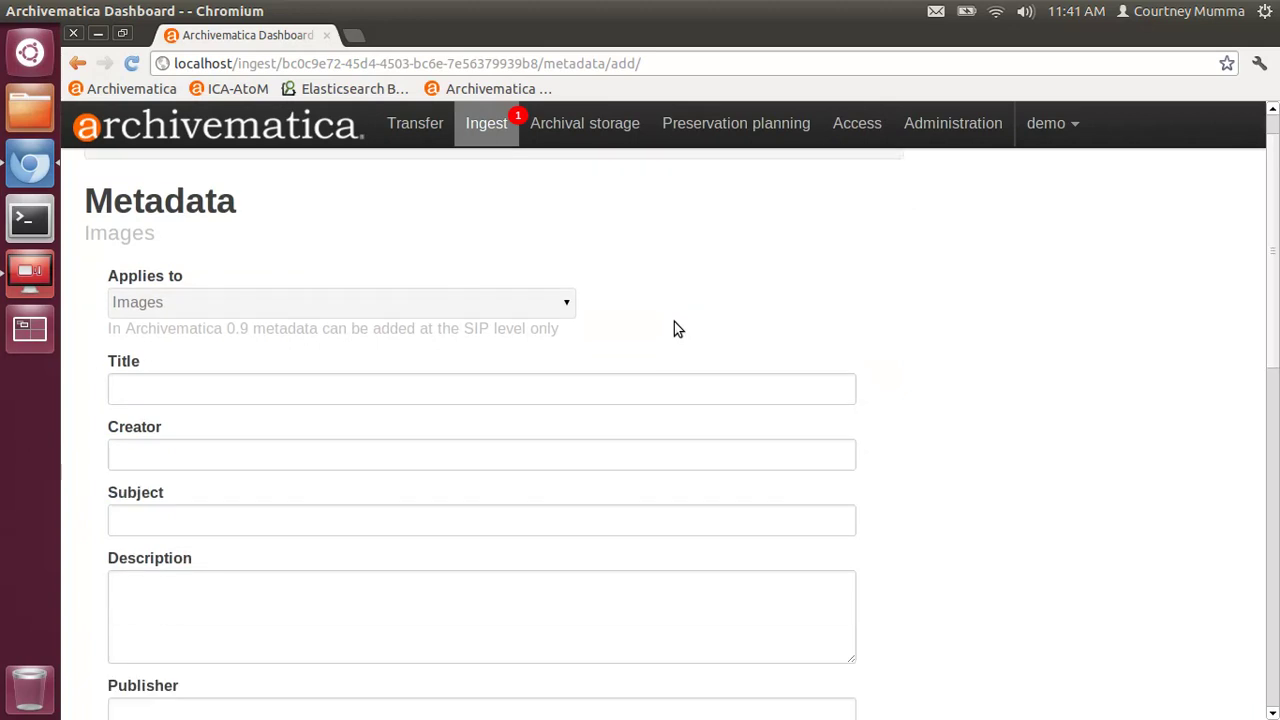
pyautogui.click(319, 400)
pyautogui.write('Images')
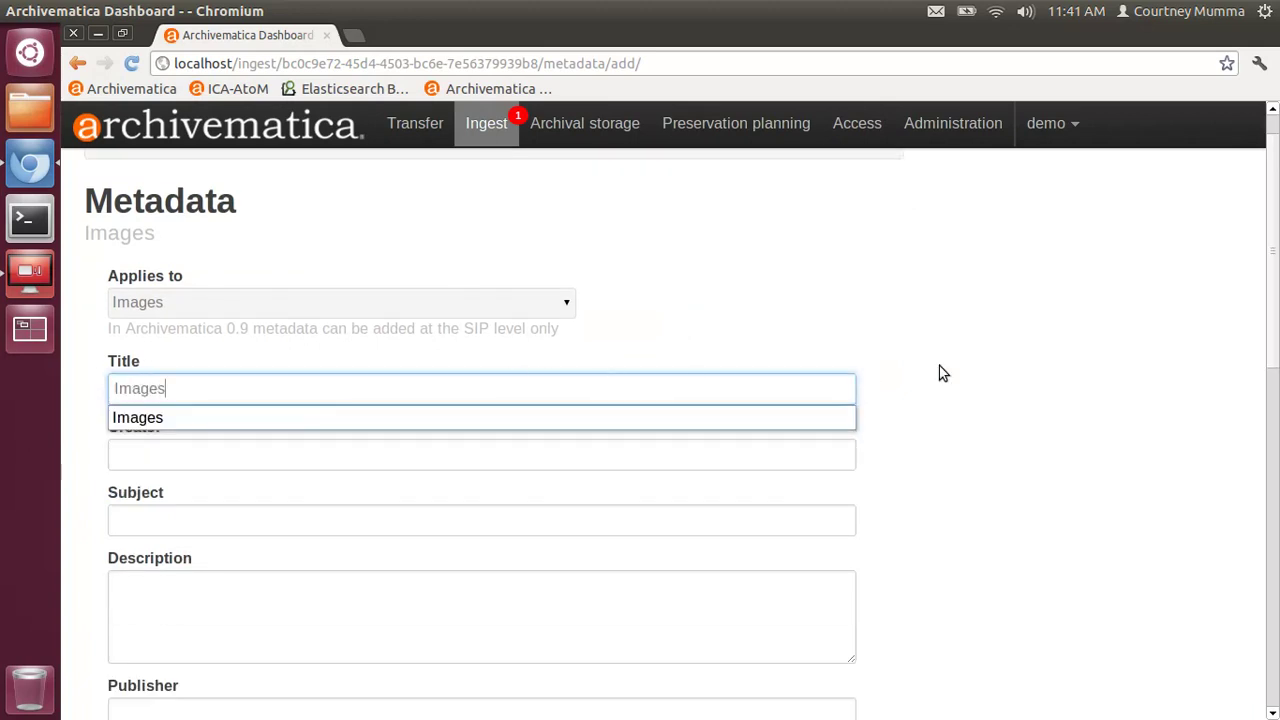
pyautogui.click(945, 373)
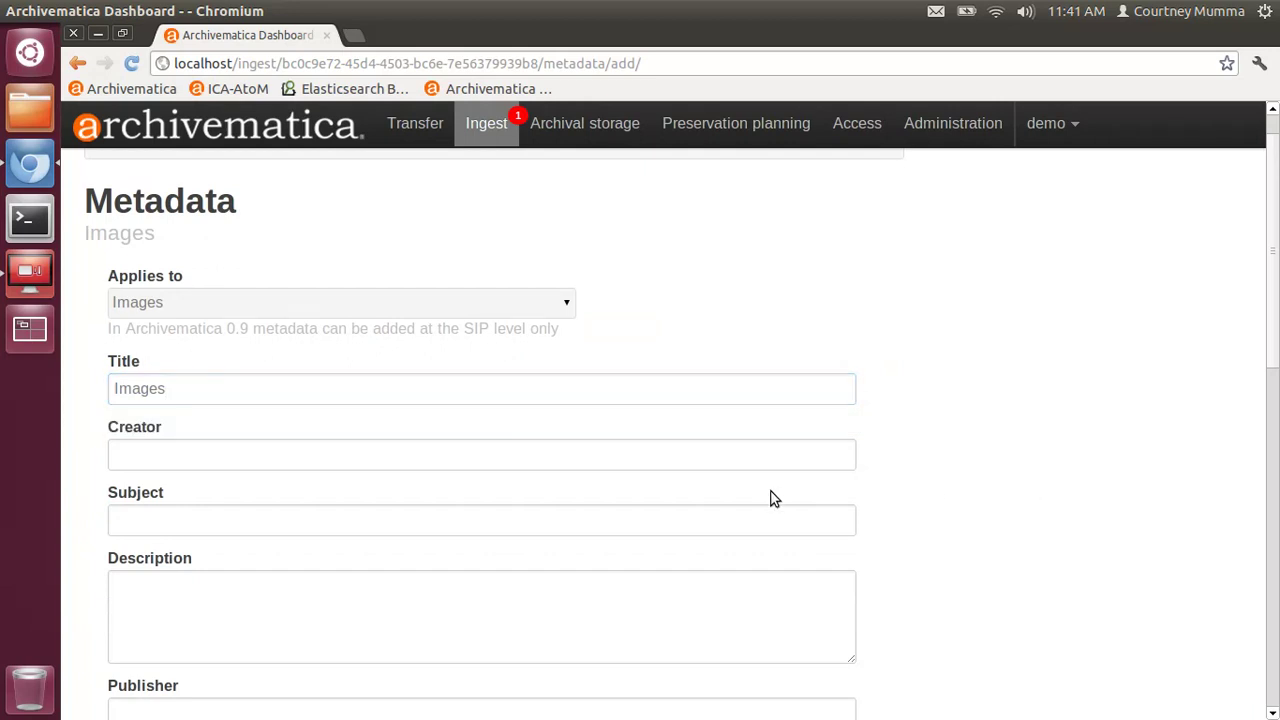
pyautogui.scroll(-10, 770, 498)
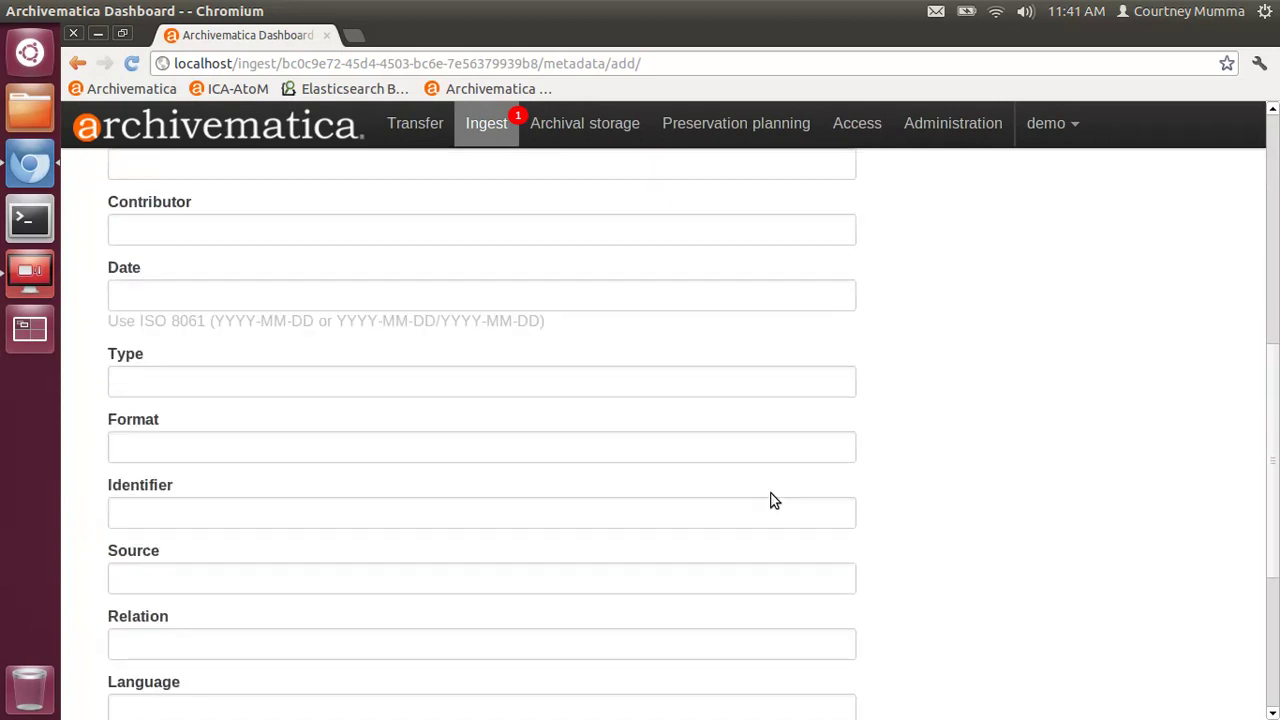
pyautogui.scroll(-5, 770, 500)
pyautogui.click(140, 665)
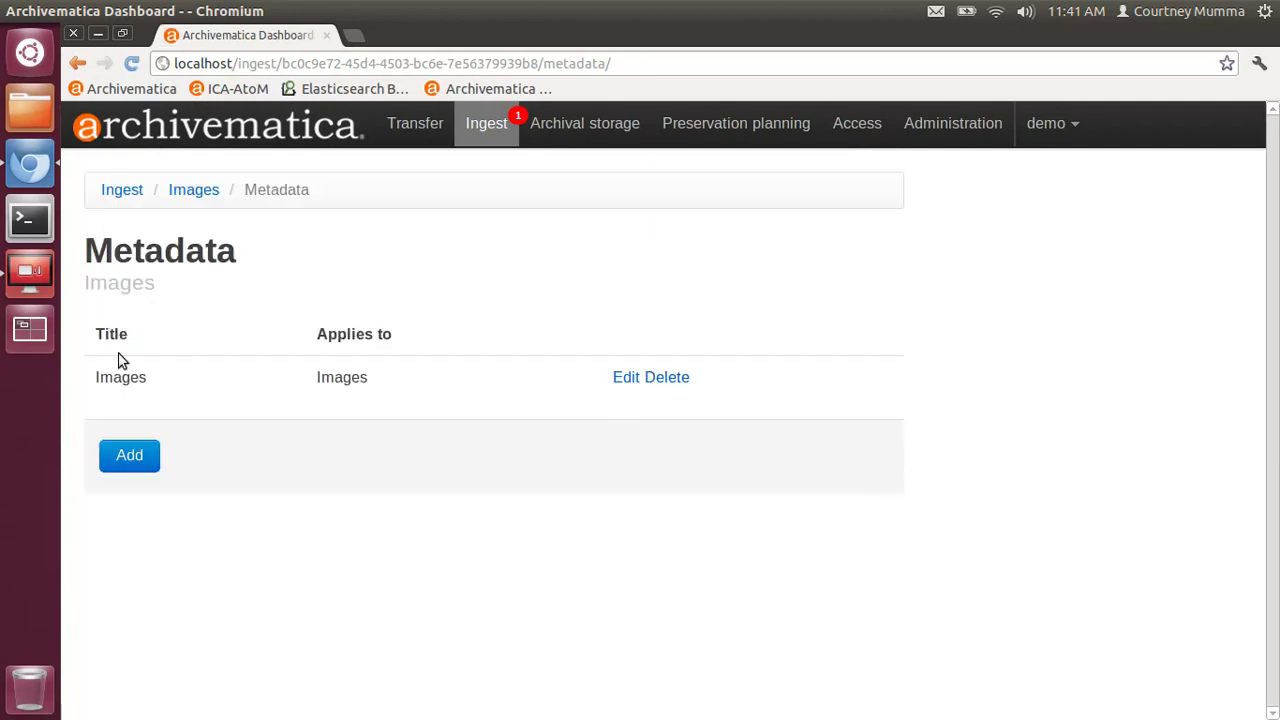
pyautogui.click(190, 198)
pyautogui.scroll(-1, 440, 506)
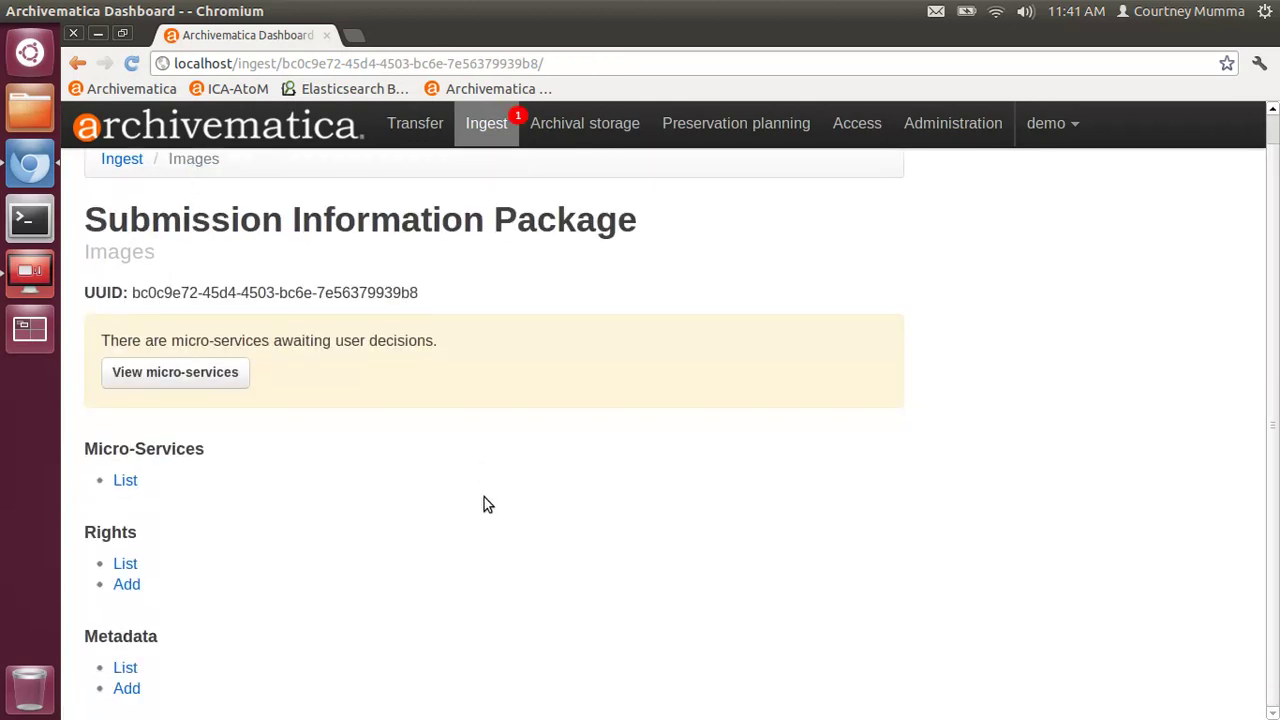
# - Start a new rights record for the Images SIP with Copyright as the rights basis
pyautogui.click(123, 592)
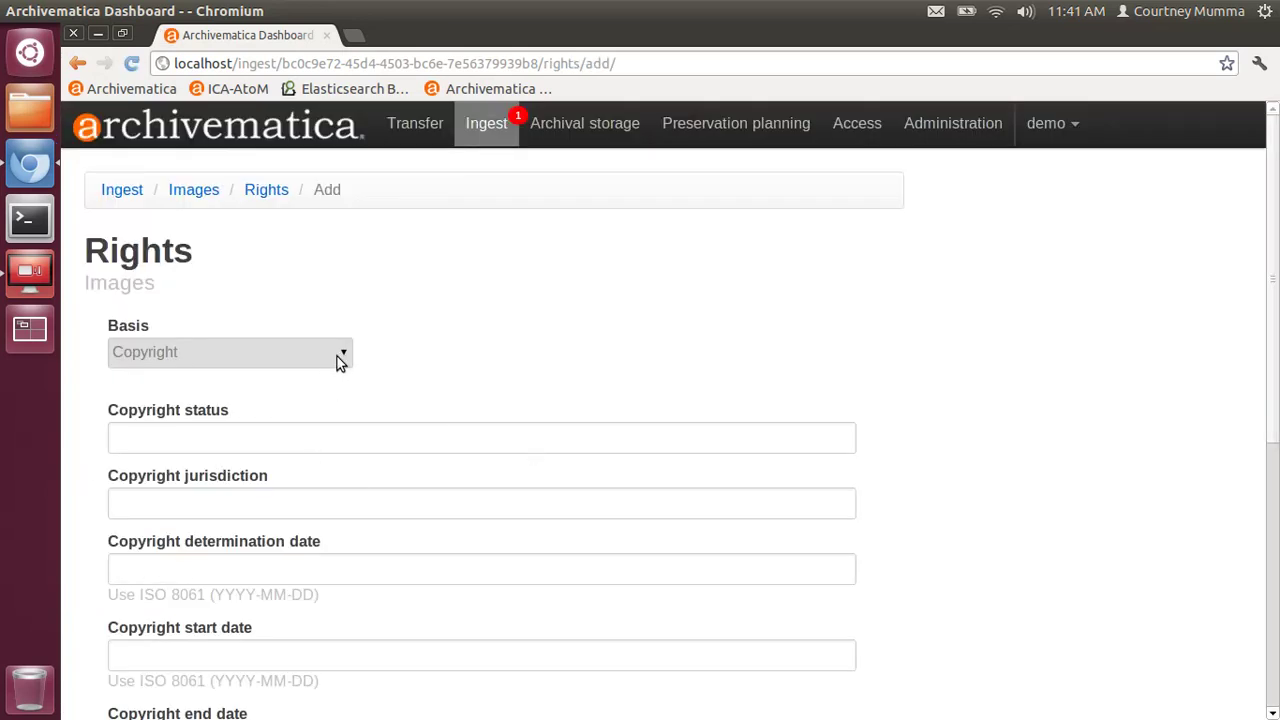
pyautogui.click(339, 358)
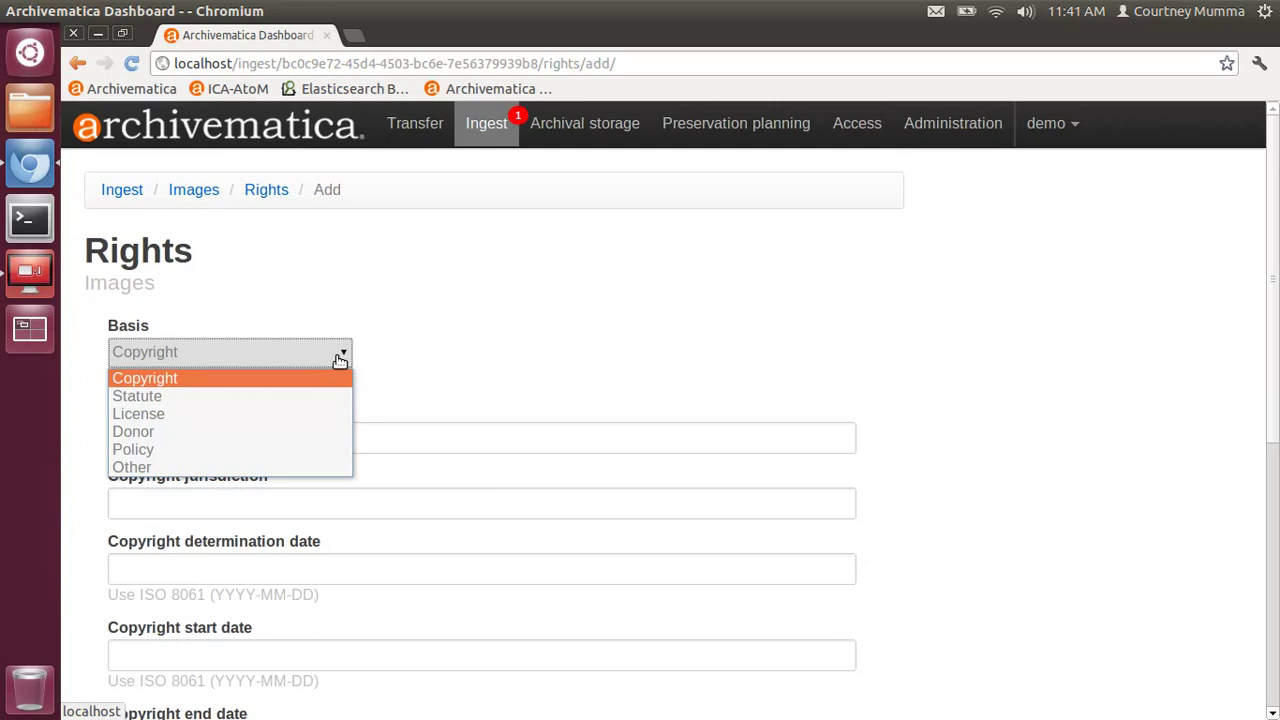
pyautogui.click(530, 322)
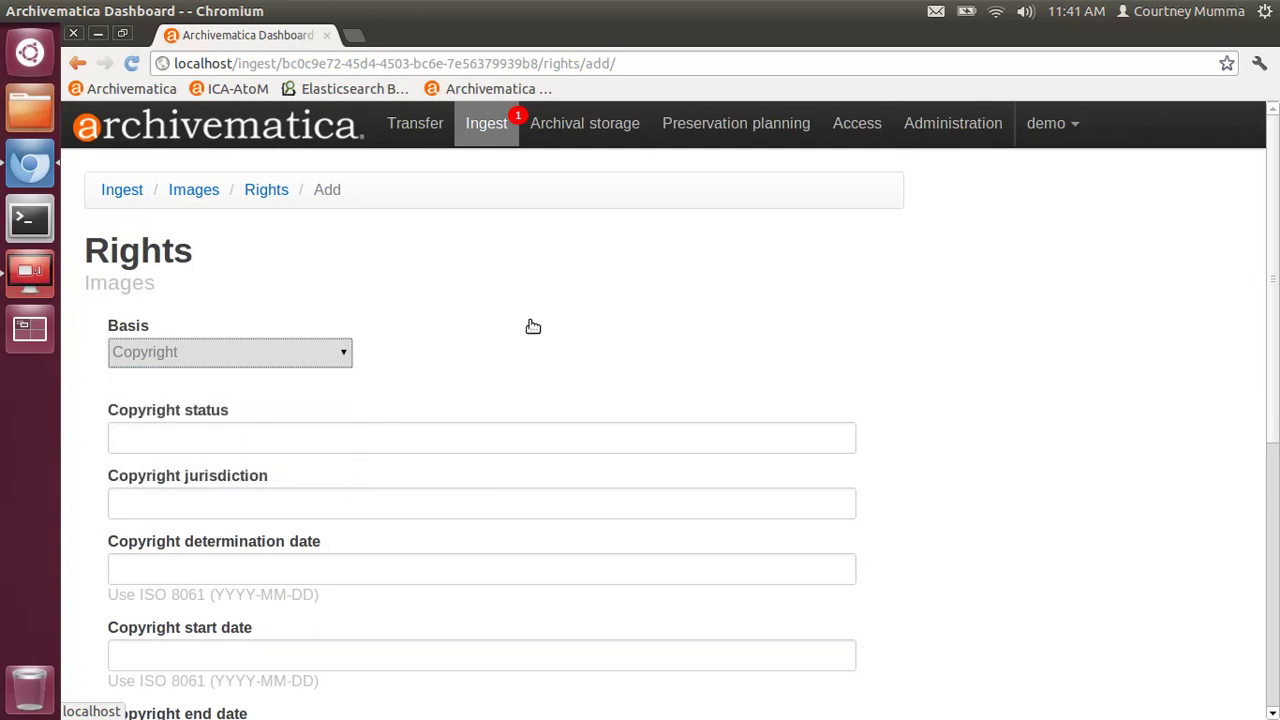
pyautogui.scroll(-3, 530, 321)
pyautogui.scroll(-7, 530, 322)
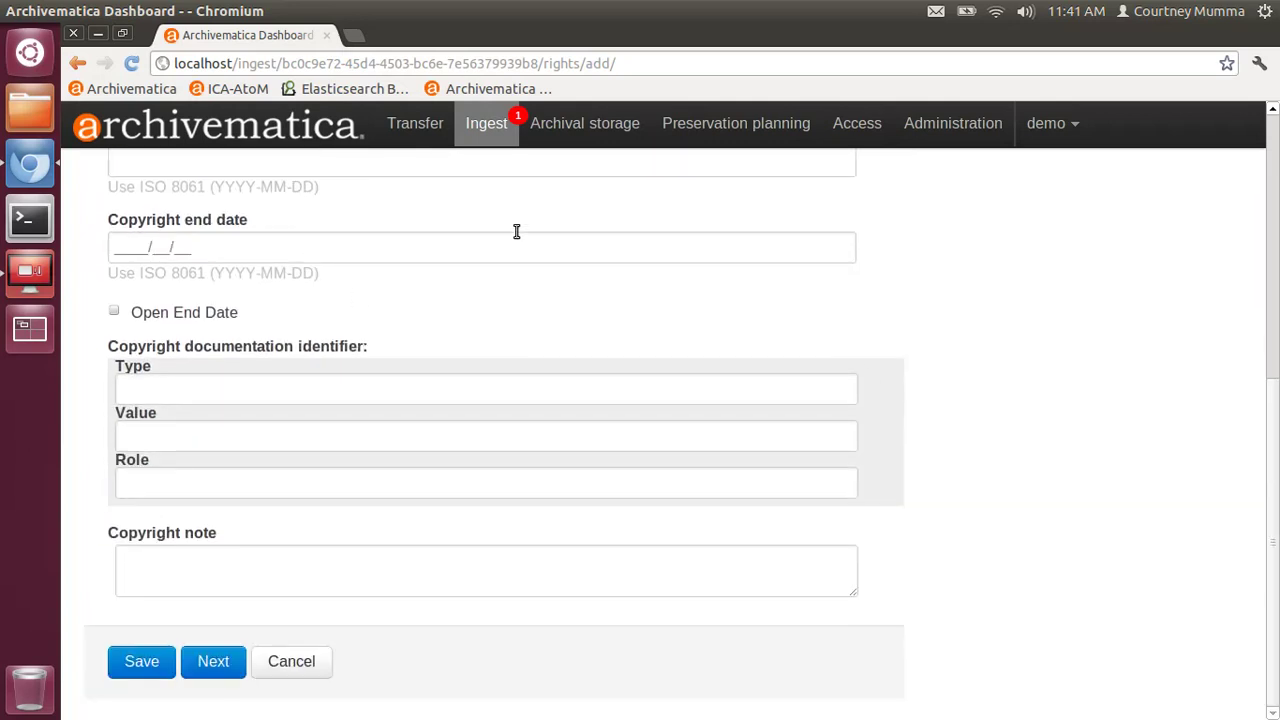
pyautogui.scroll(8, 645, 436)
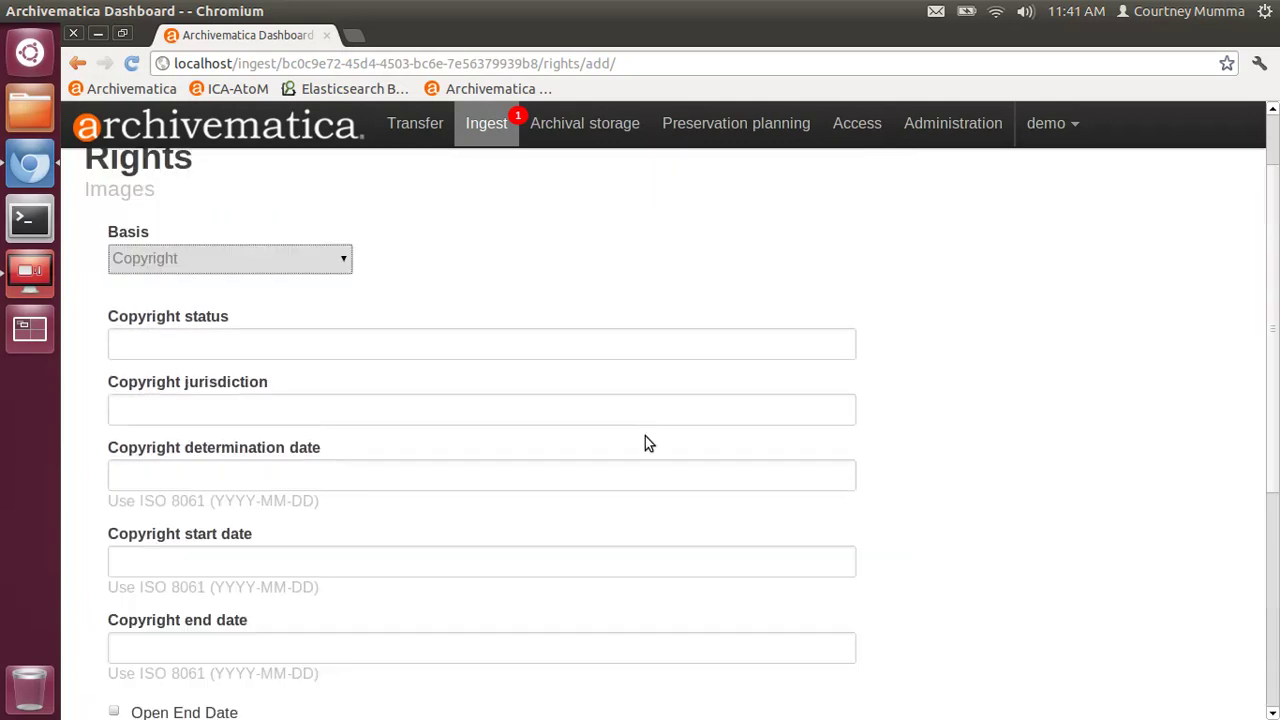
pyautogui.scroll(-8, 645, 436)
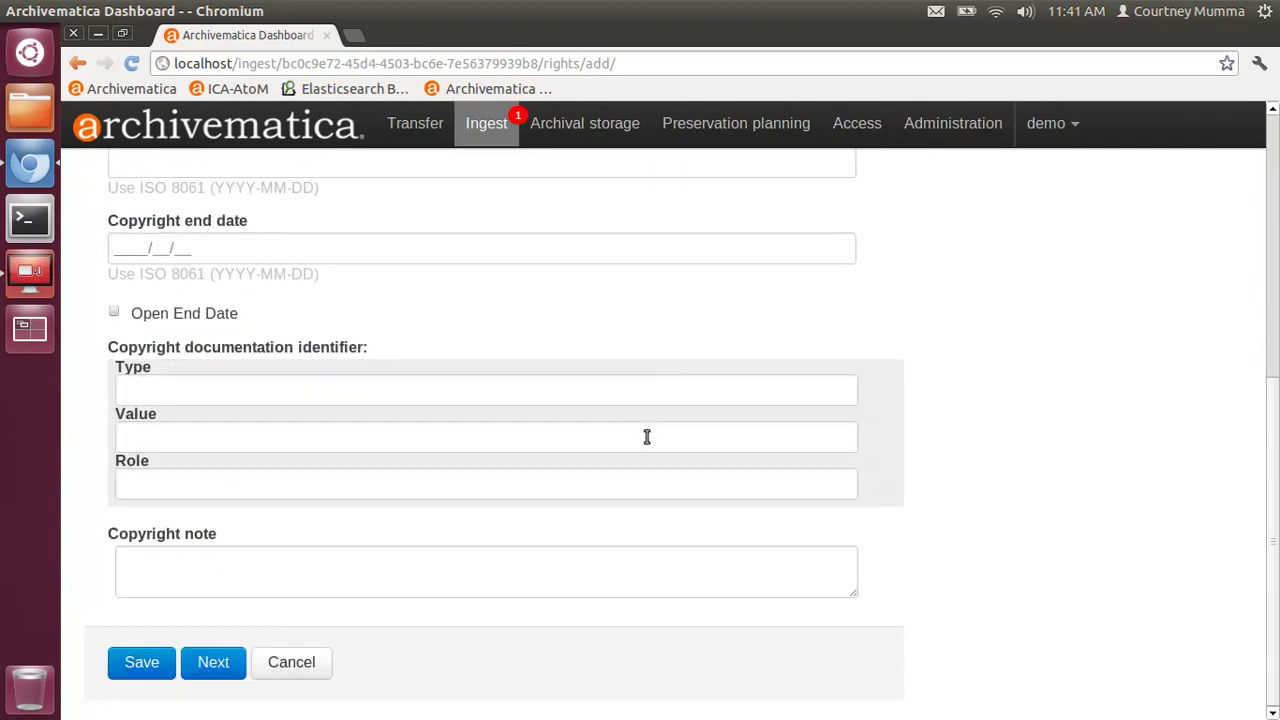
pyautogui.click(211, 663)
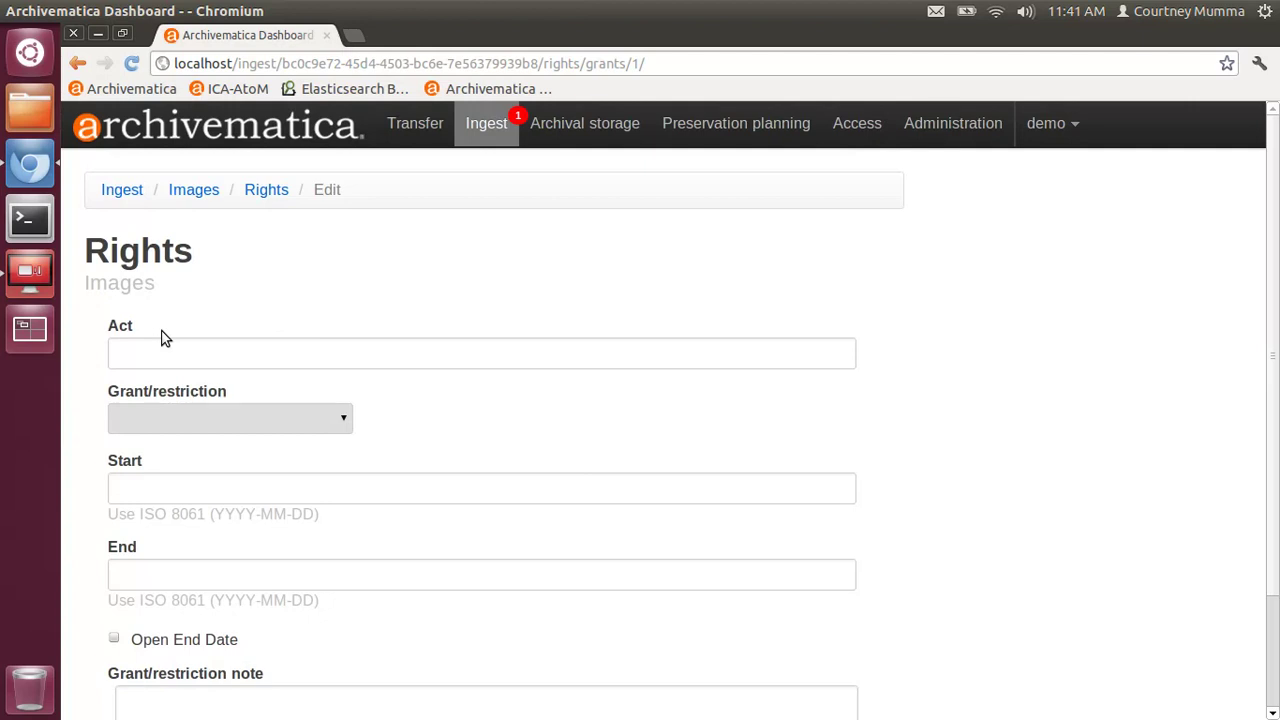
# - Leave the grant/restriction unset and finish the rights entry
pyautogui.click(210, 414)
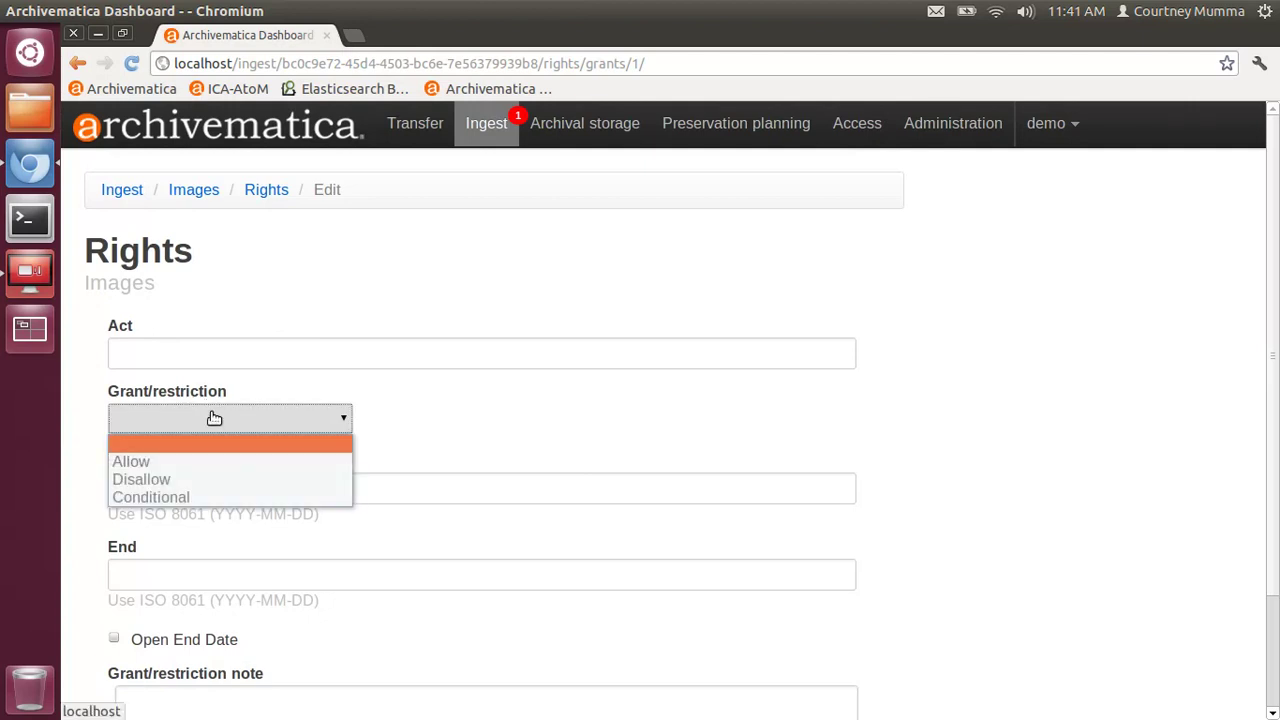
pyautogui.click(586, 276)
pyautogui.scroll(-3, 508, 491)
pyautogui.click(212, 658)
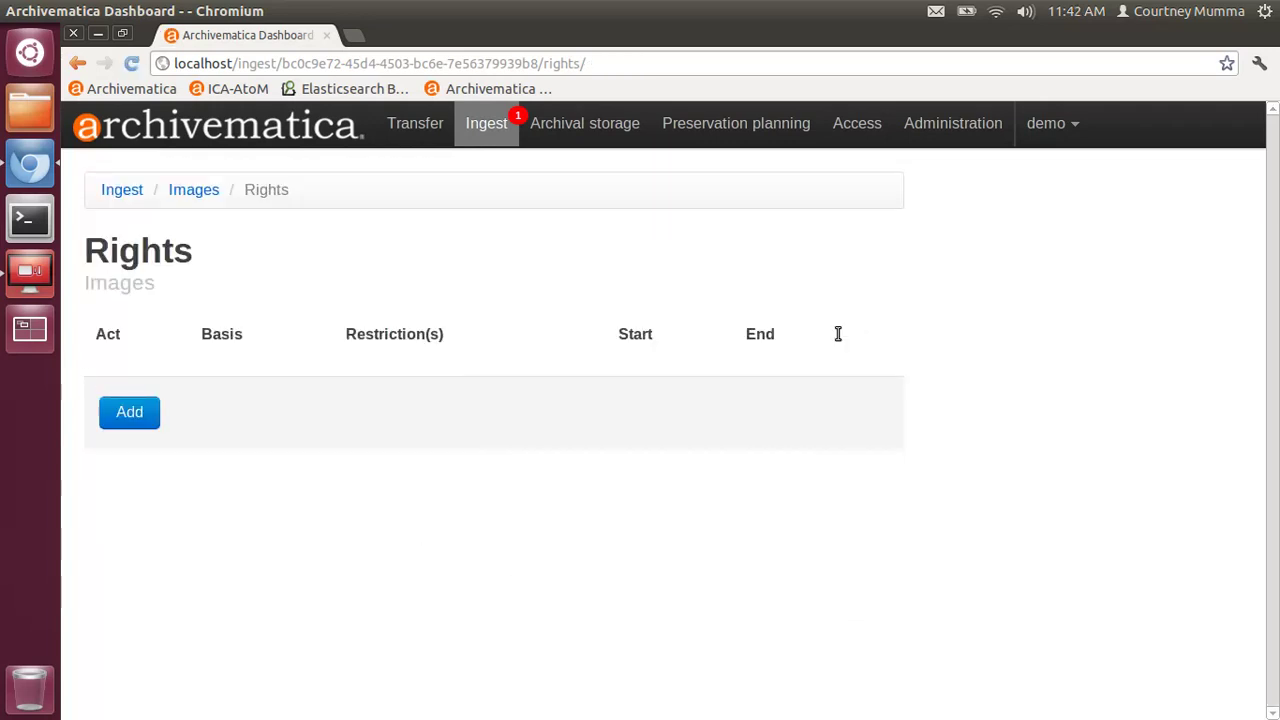
# - Choose 'Normalize for preservation and access' for the Images SIP's Normalize job
pyautogui.click(476, 136)
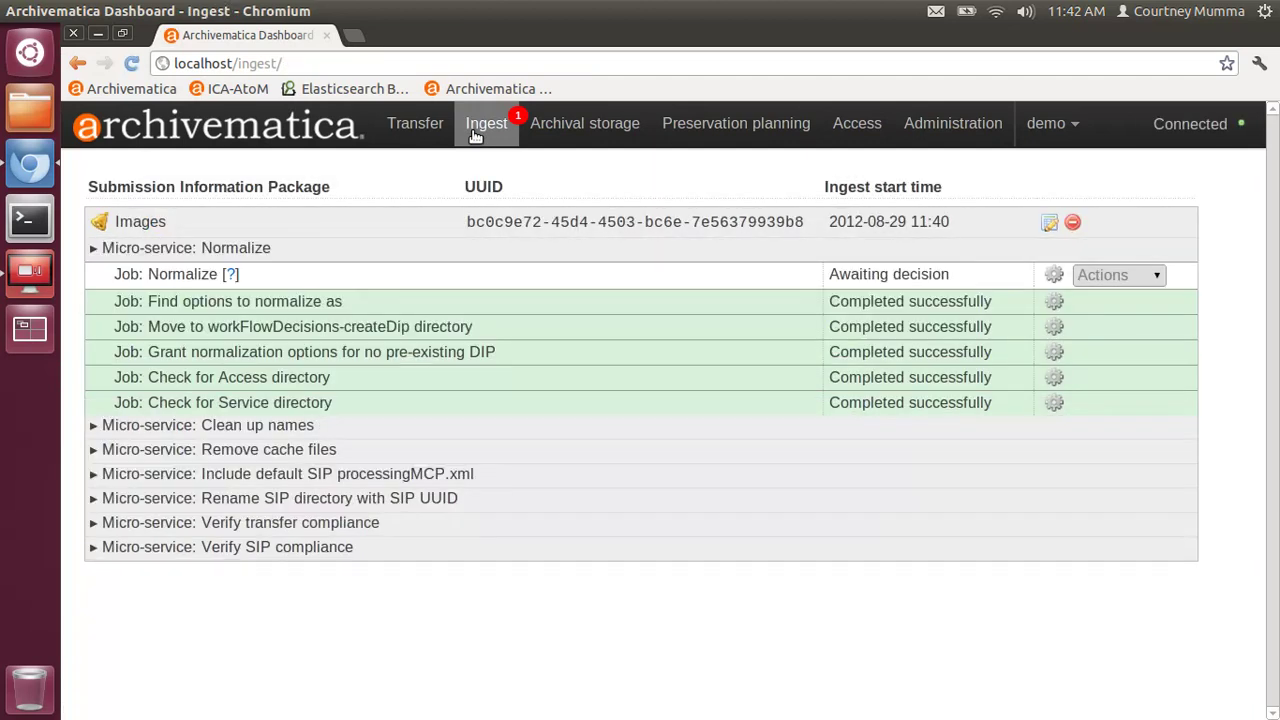
pyautogui.click(1145, 278)
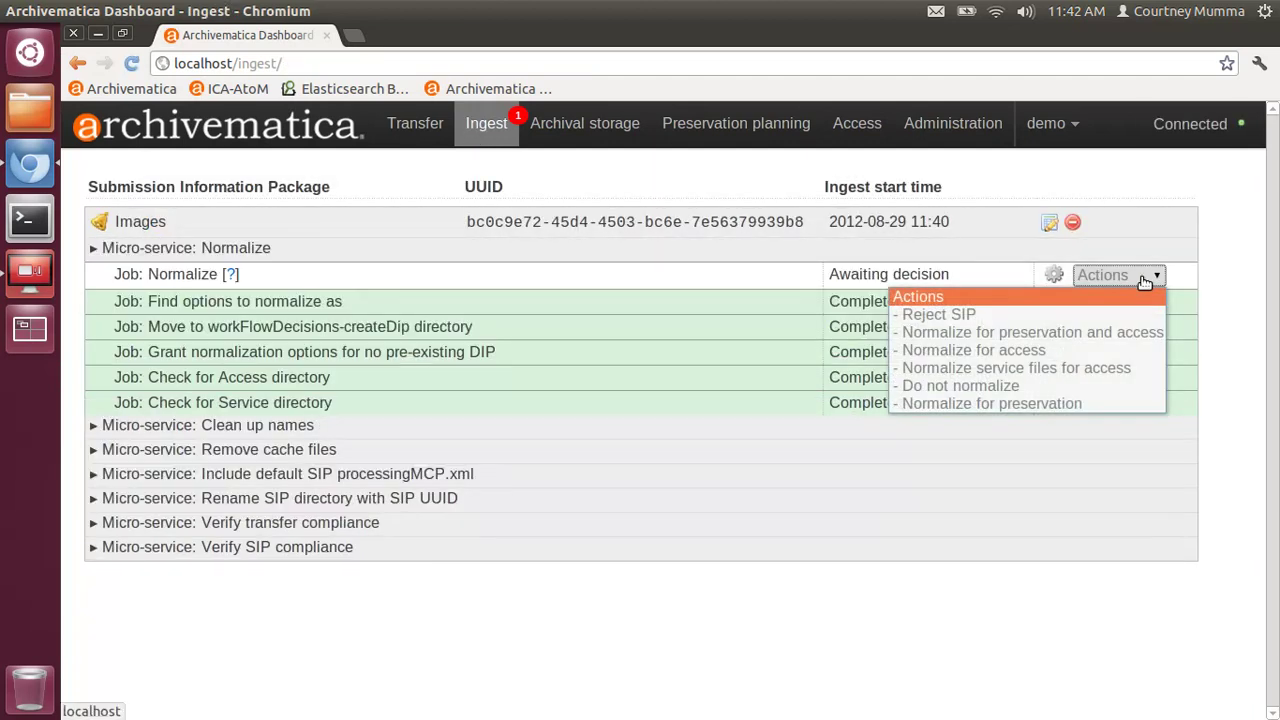
pyautogui.click(1139, 341)
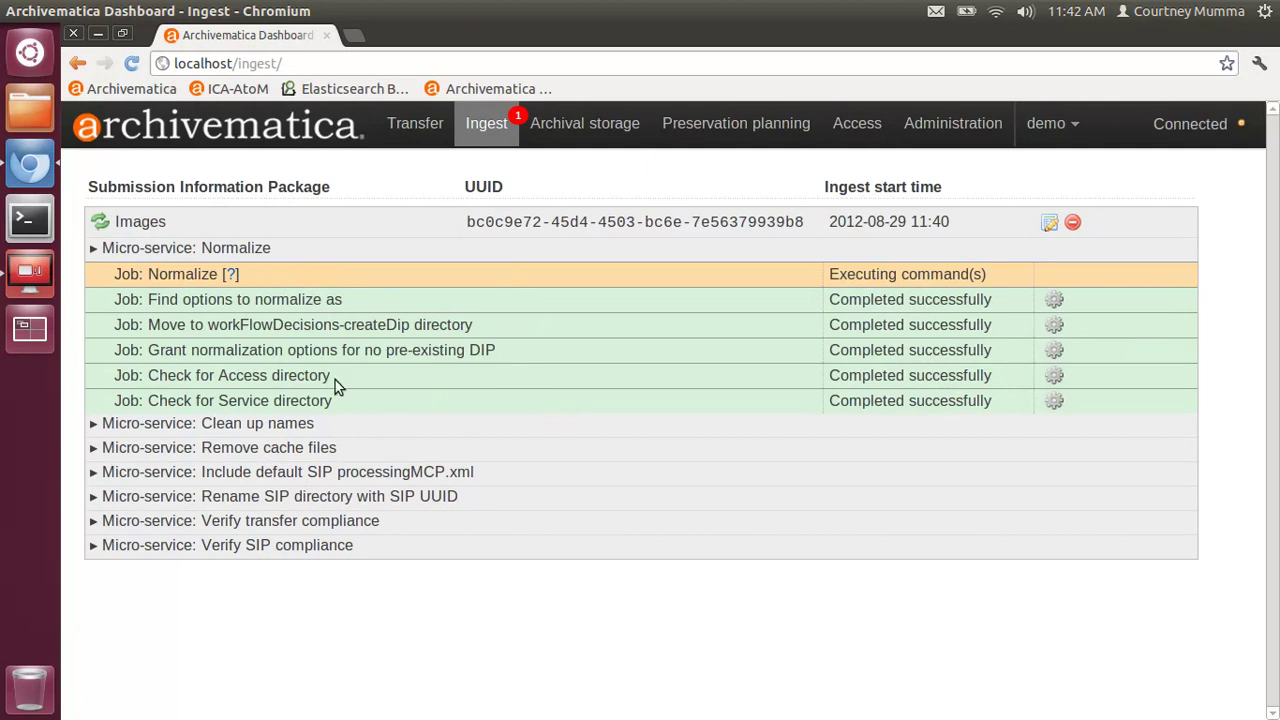
pyautogui.moveTo(234, 293)
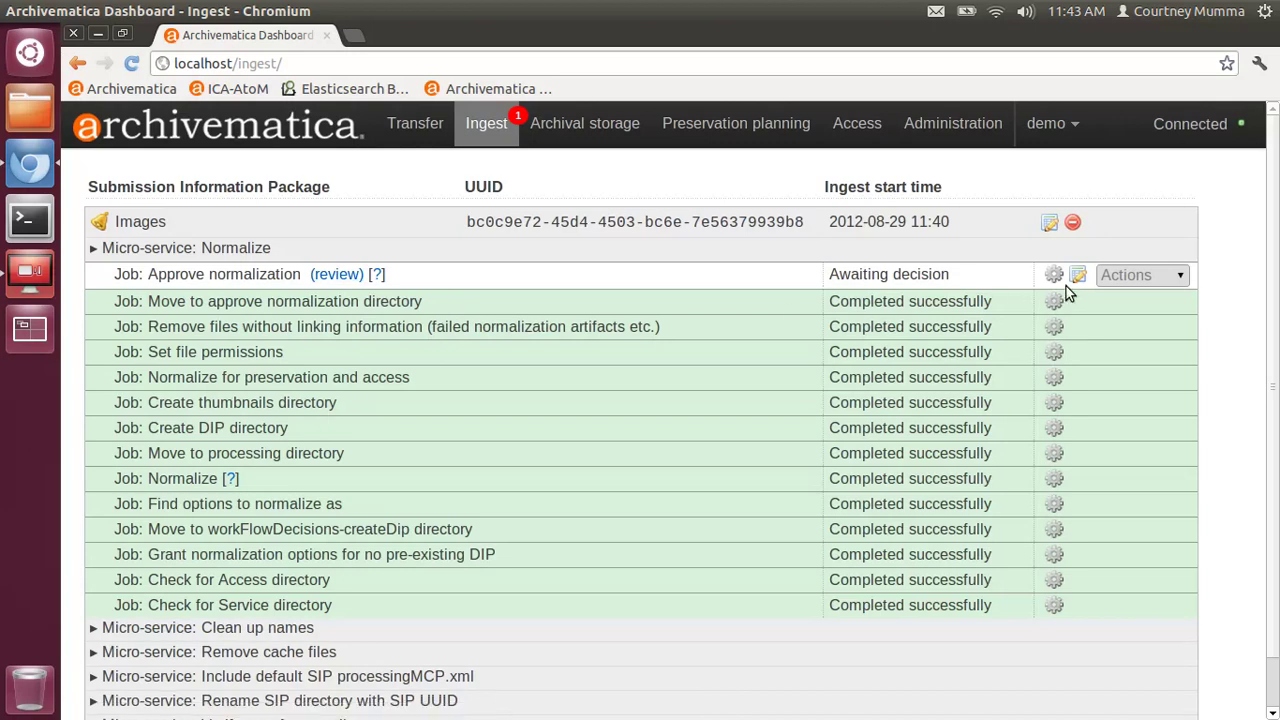
# - In the normalization review, expand approveNormalization > preservationAndAccess > Images > DIP > objects
pyautogui.click(338, 276)
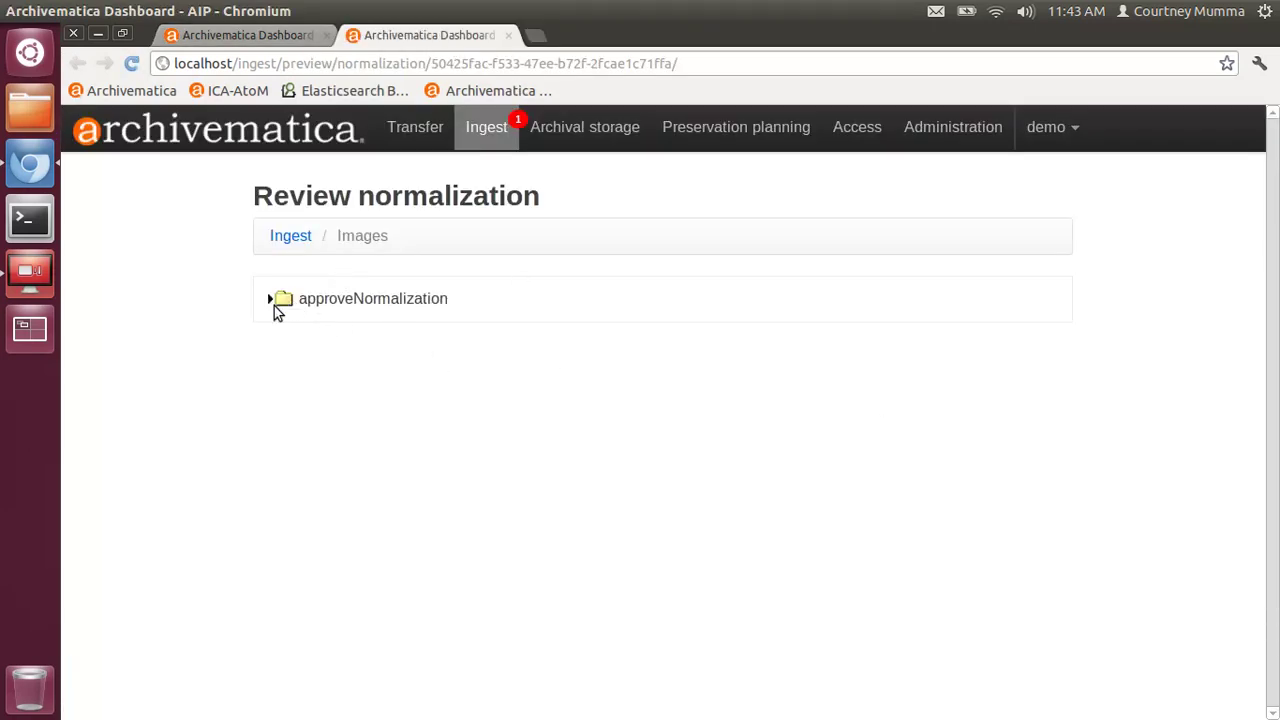
pyautogui.click(269, 300)
pyautogui.click(283, 367)
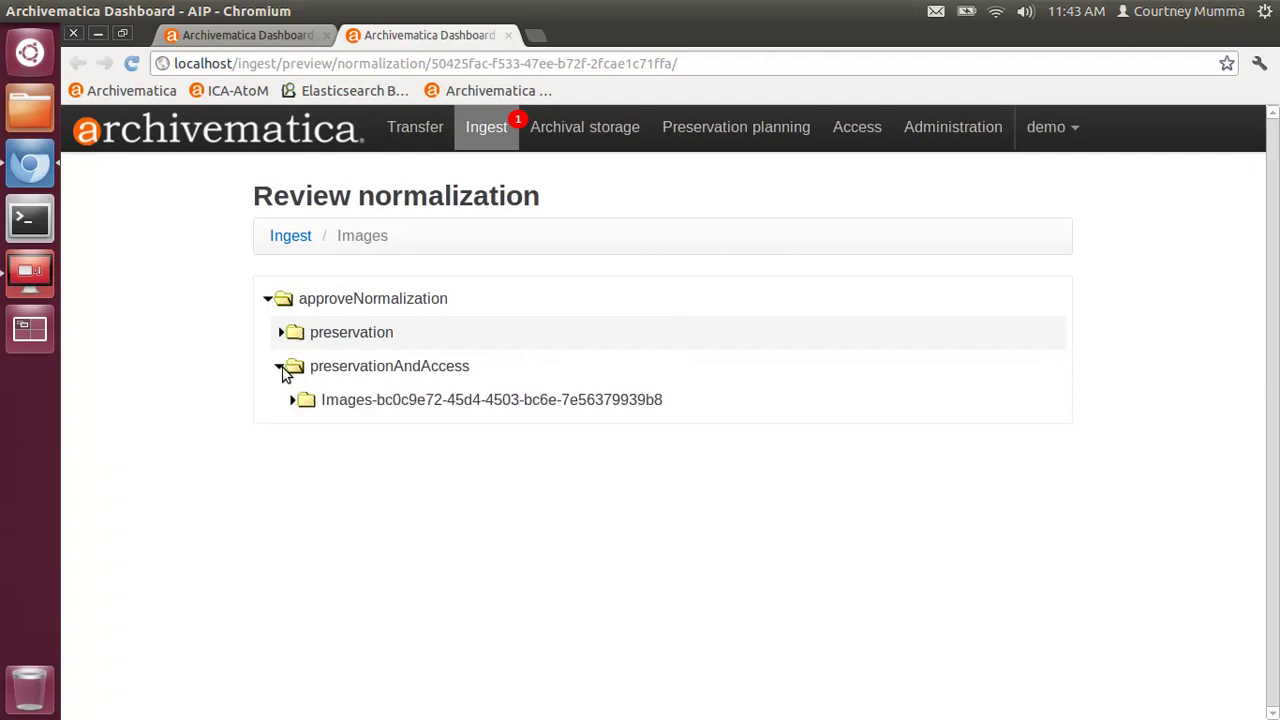
pyautogui.click(290, 400)
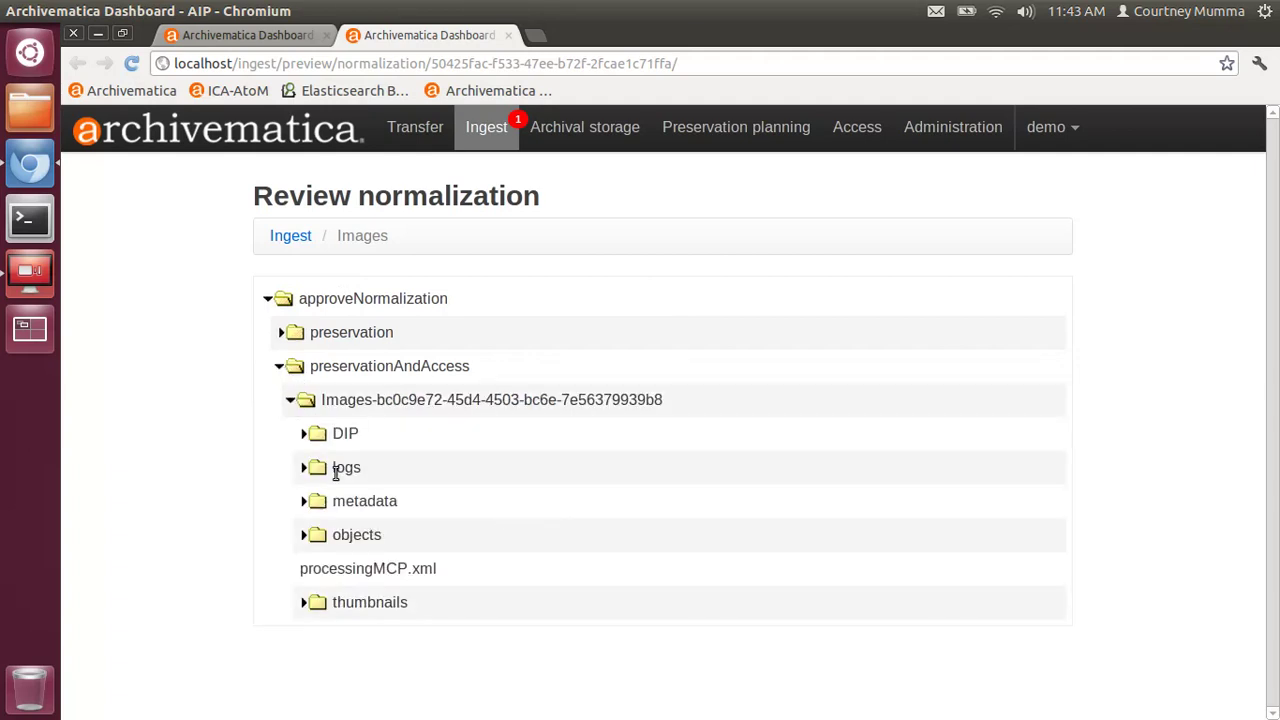
pyautogui.click(305, 434)
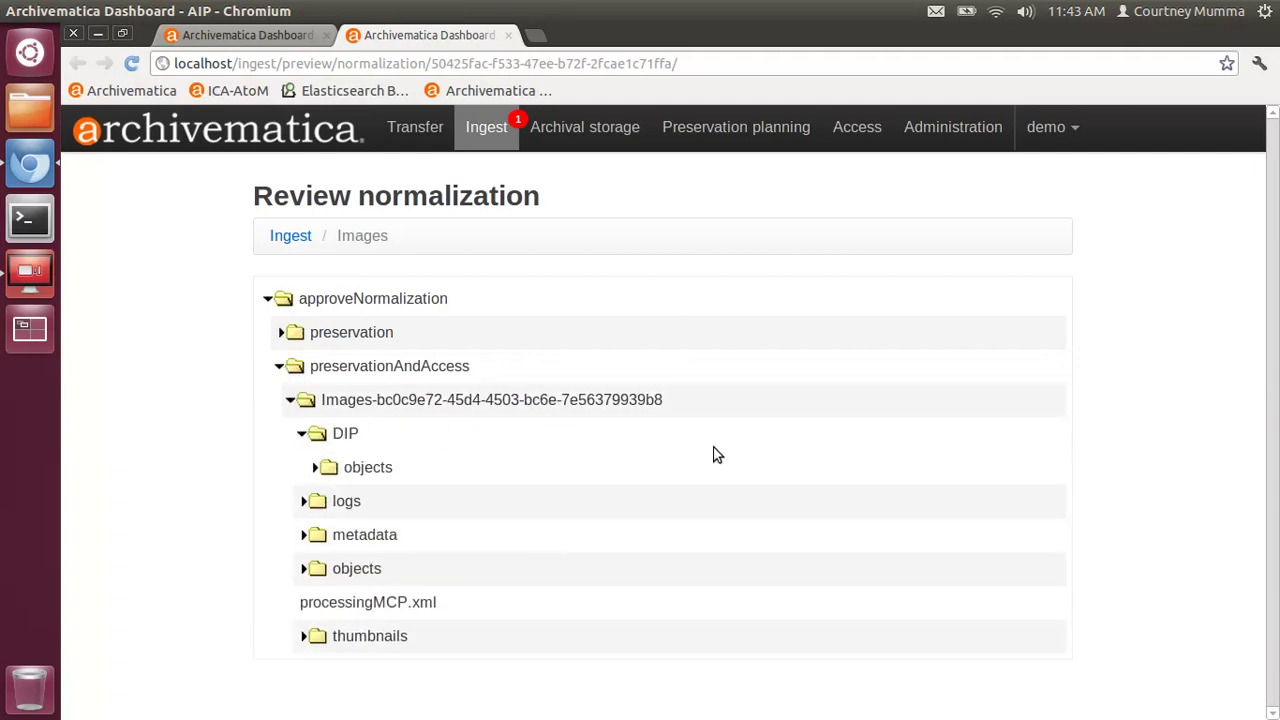
pyautogui.click(316, 469)
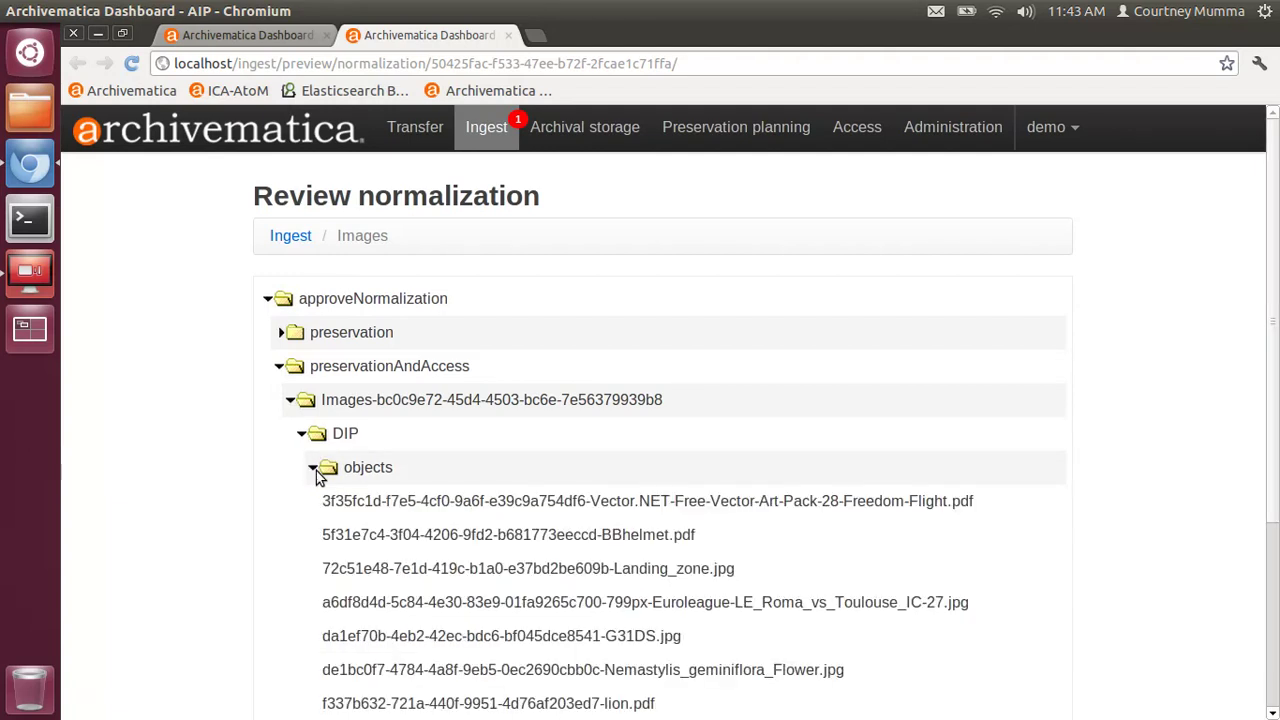
pyautogui.scroll(-2, 771, 533)
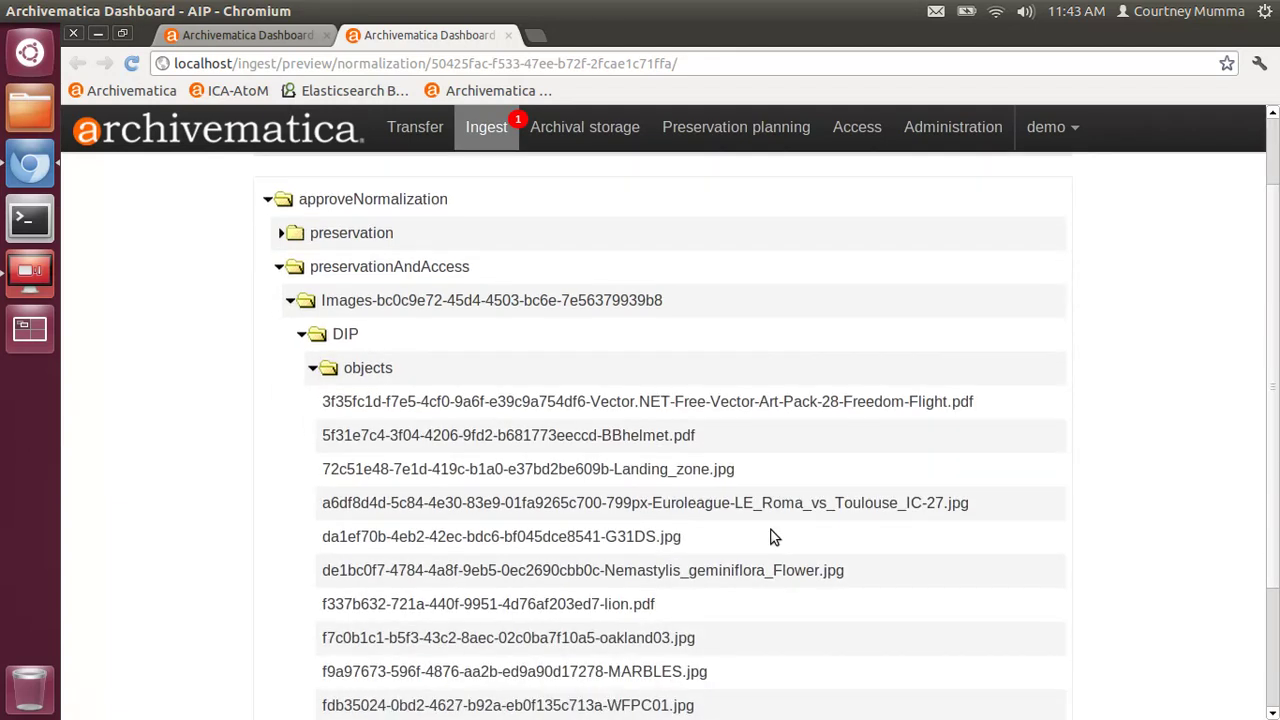
# - View the Nemastylis_geminiflora_Flower.jpg access copy, then go back to the review tree
pyautogui.click(552, 572)
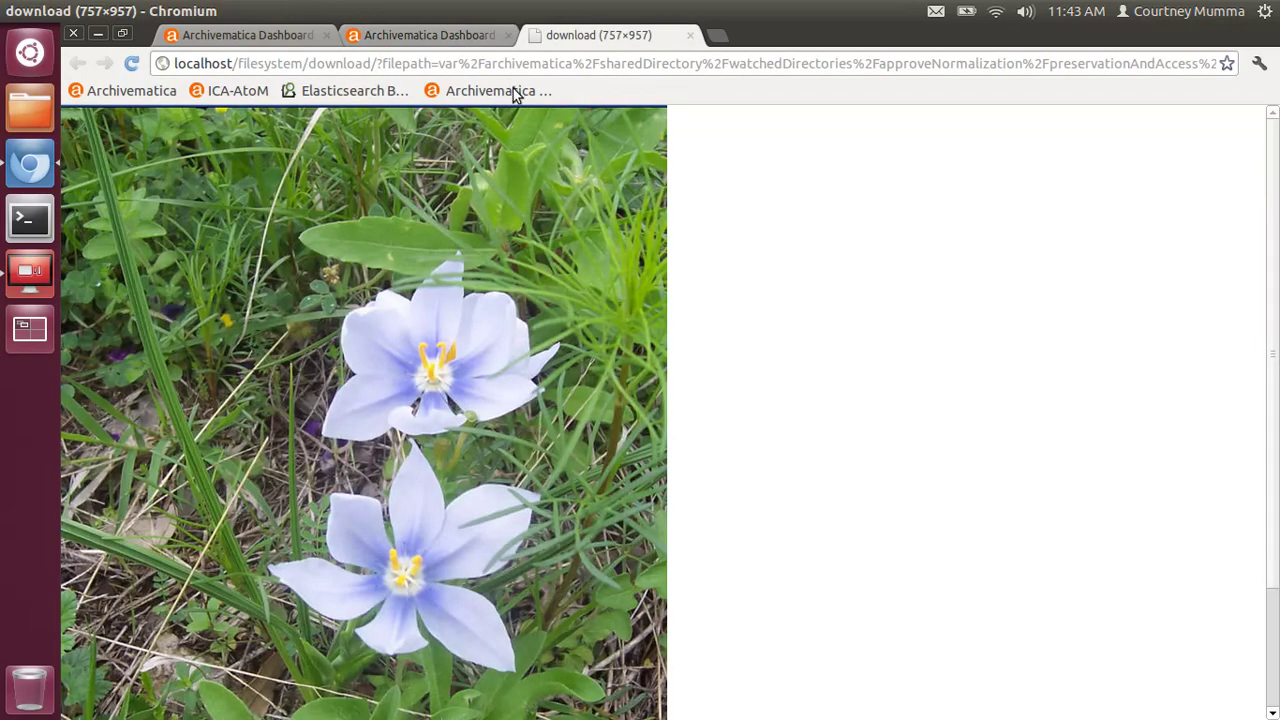
pyautogui.click(429, 40)
pyautogui.moveTo(885, 333); pyautogui.dragTo(530, 568)
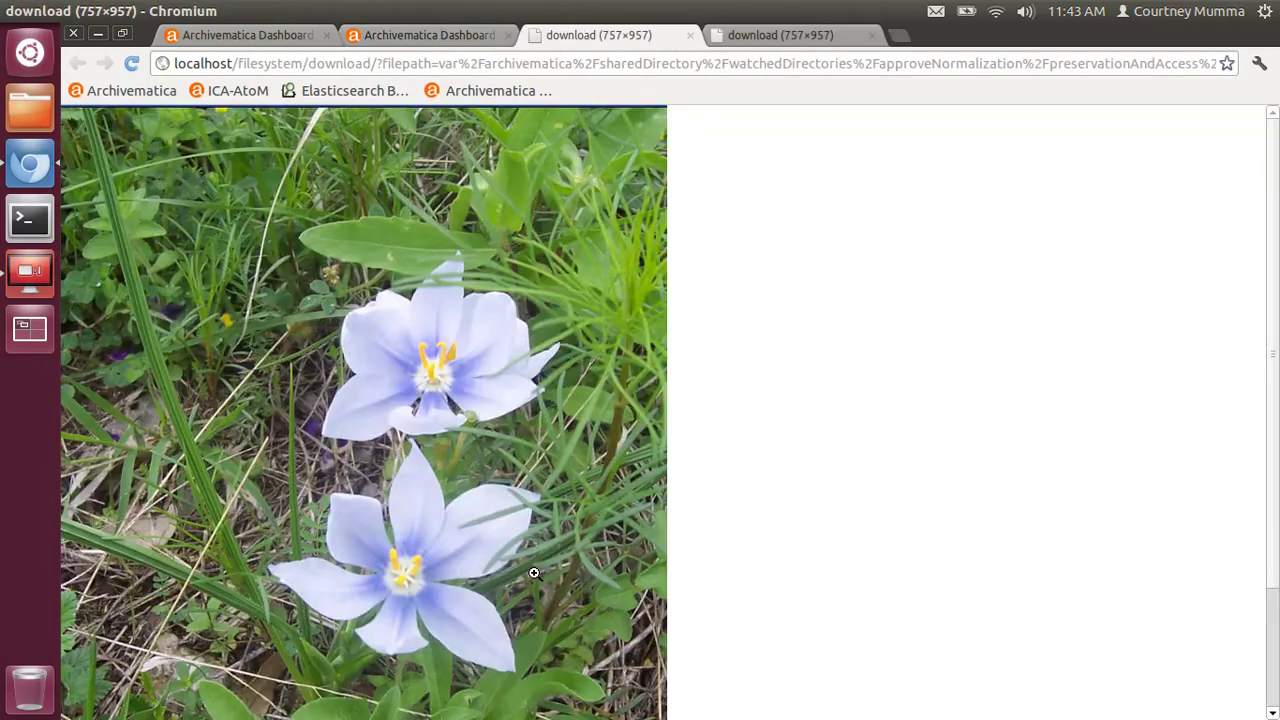
pyautogui.click(407, 36)
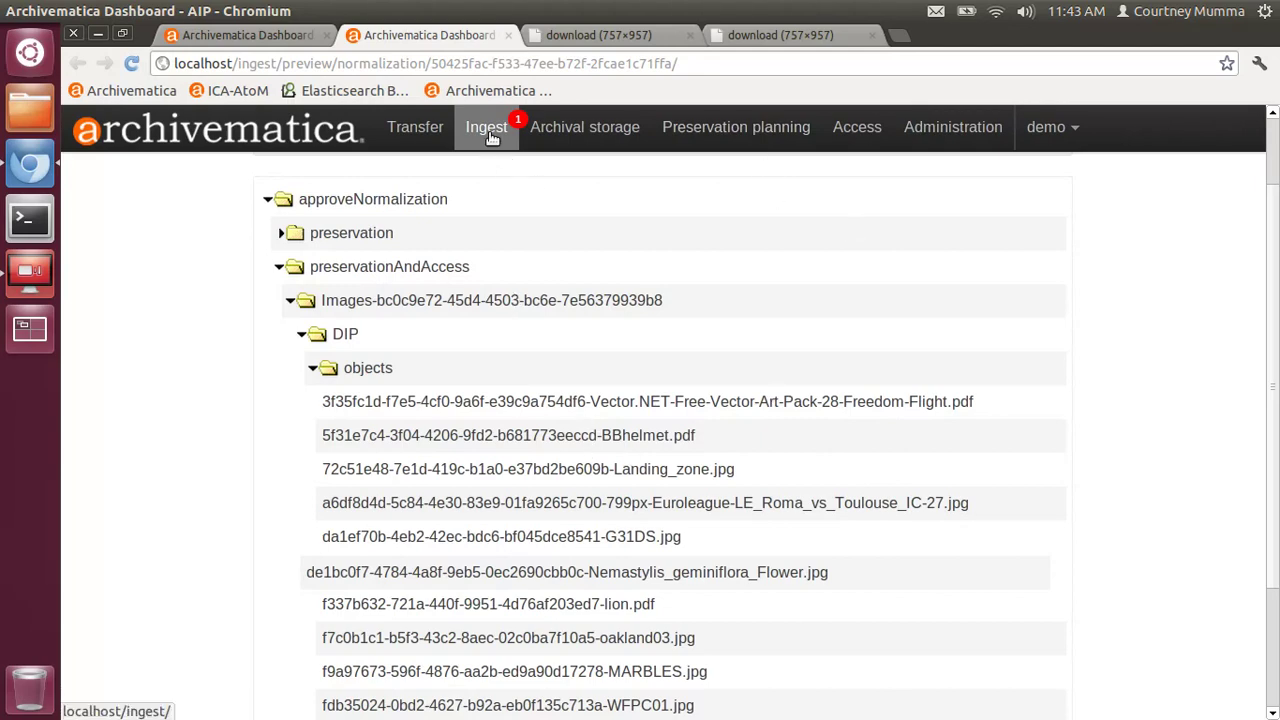
# - Return to the ingest jobs and open the Images normalization report, scrolling through its preservation and access results
pyautogui.click(296, 35)
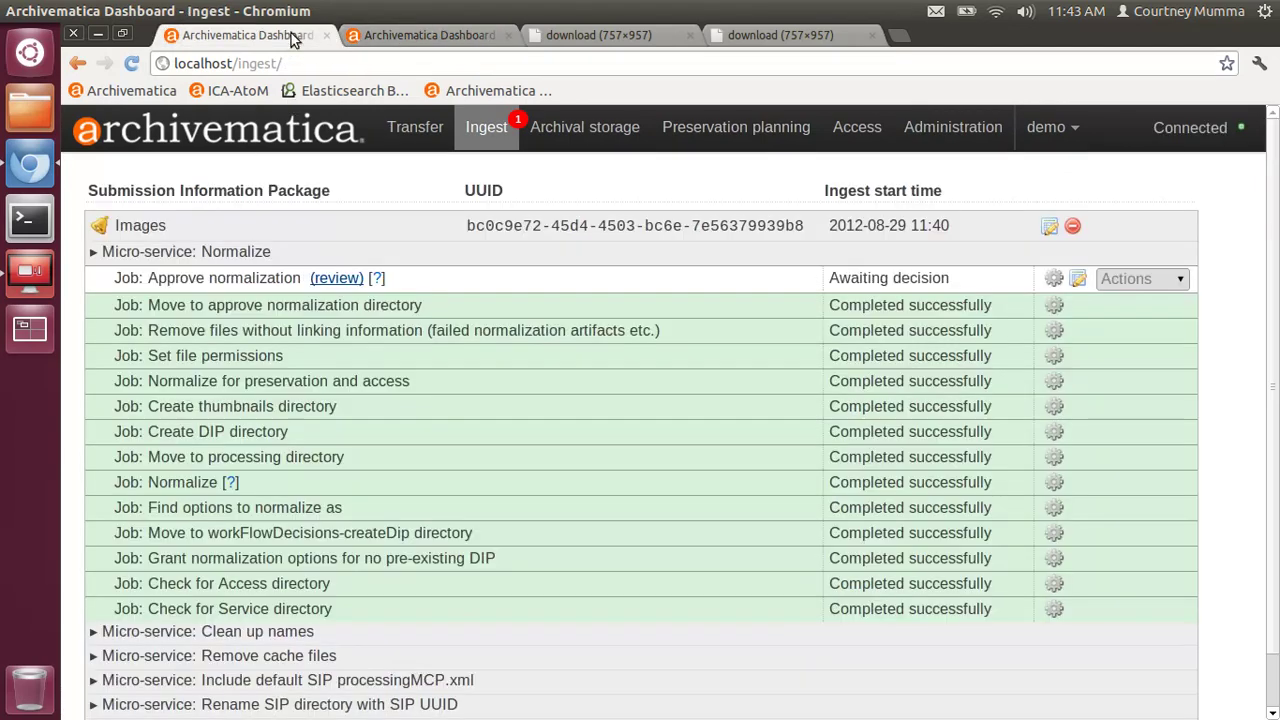
pyautogui.click(1077, 284)
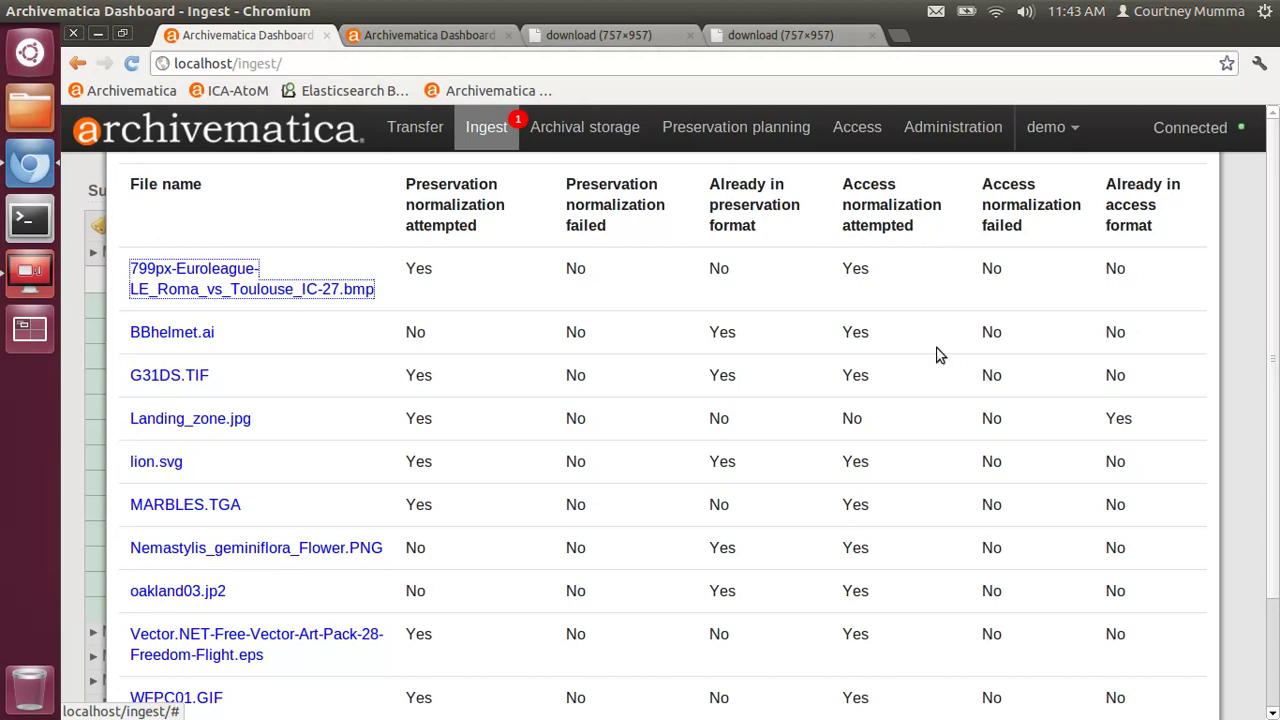
pyautogui.scroll(-3, 975, 460)
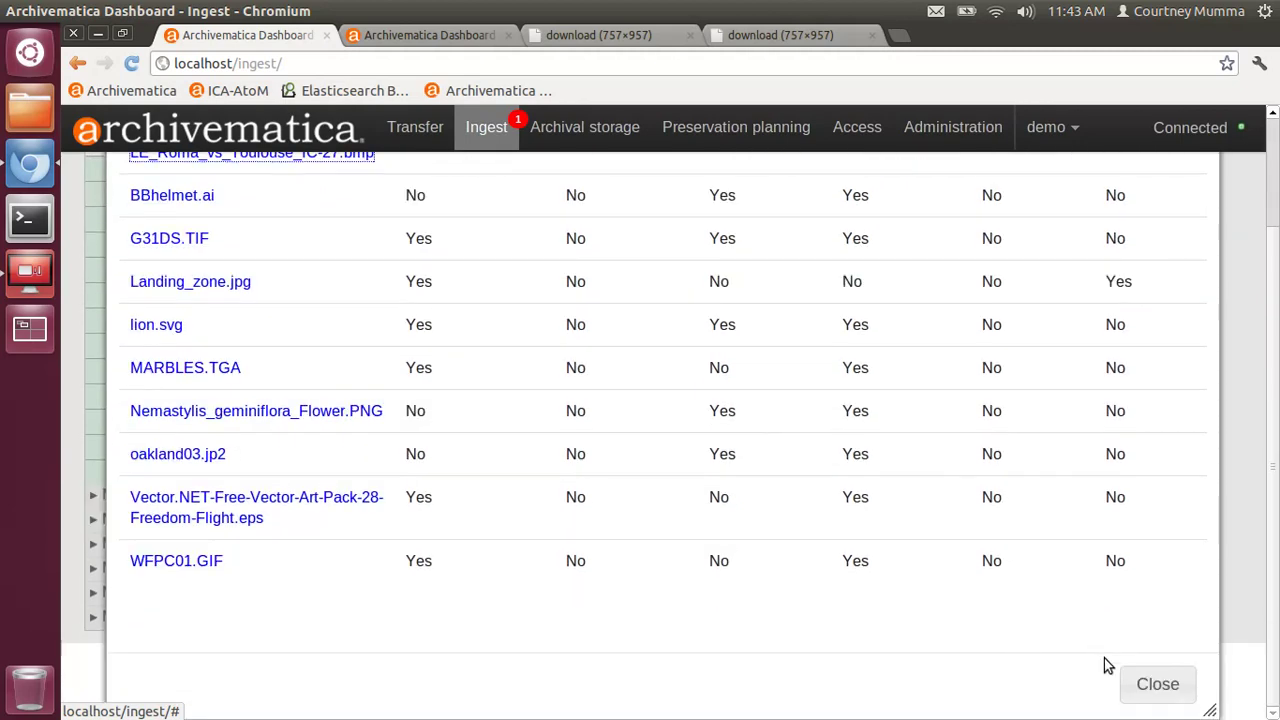
# - Close the report, choose Approve for the Images normalization, and close both image preview tabs
pyautogui.click(1157, 686)
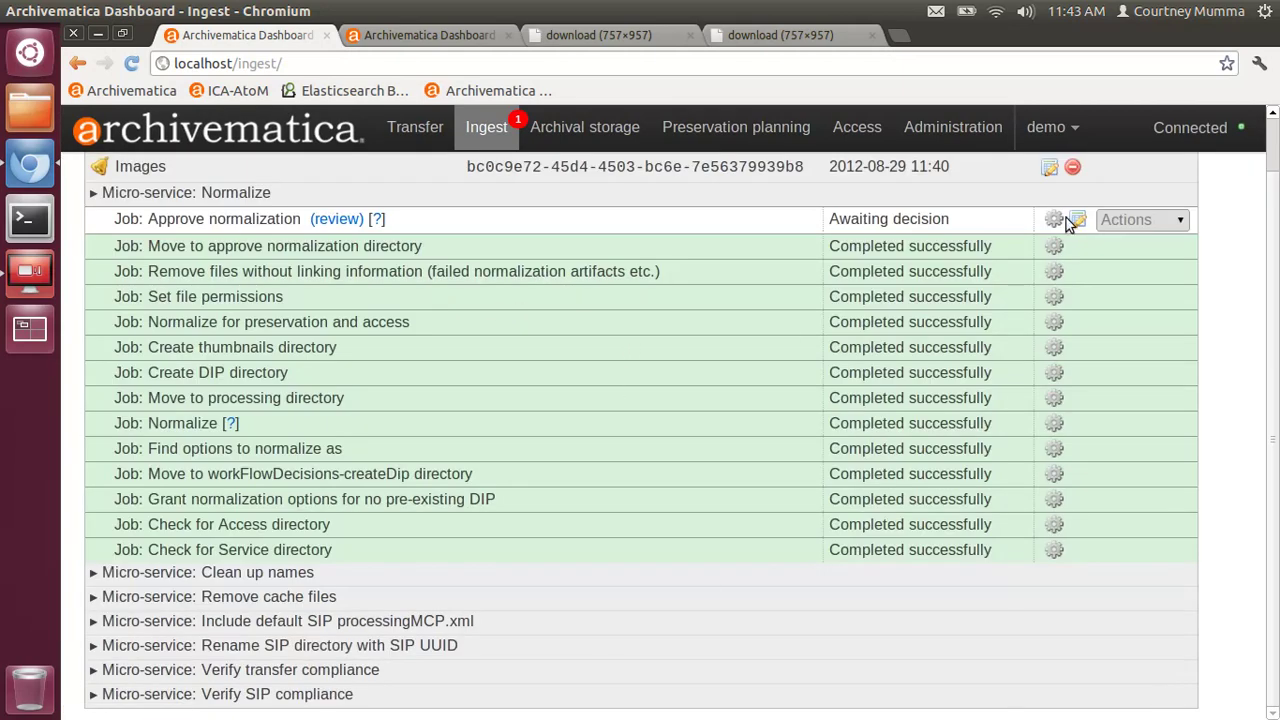
pyautogui.click(1150, 222)
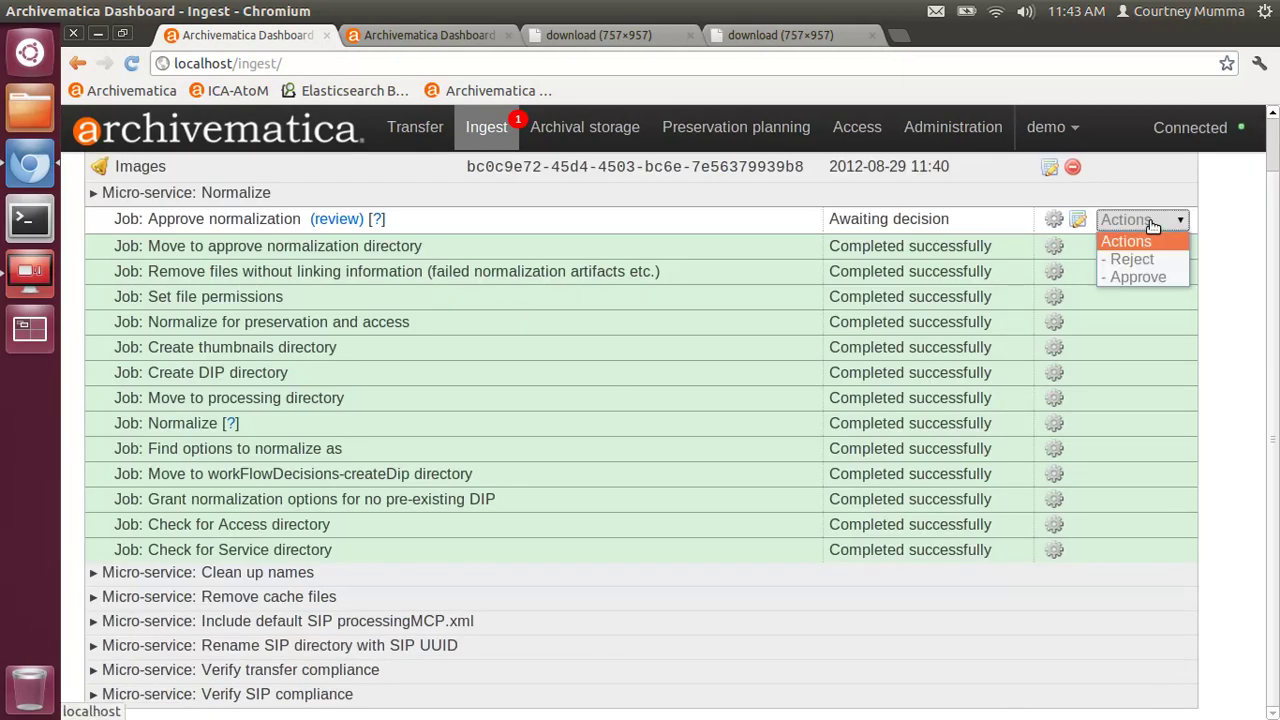
pyautogui.click(1161, 277)
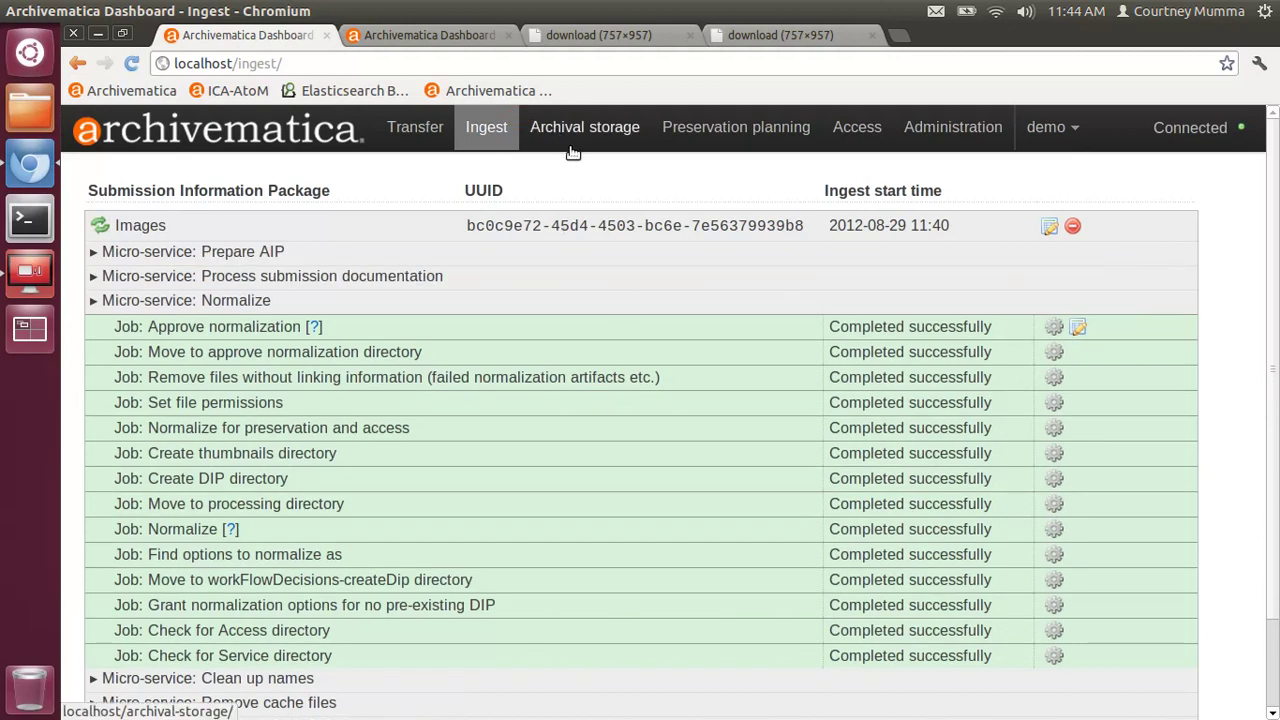
pyautogui.click(690, 36)
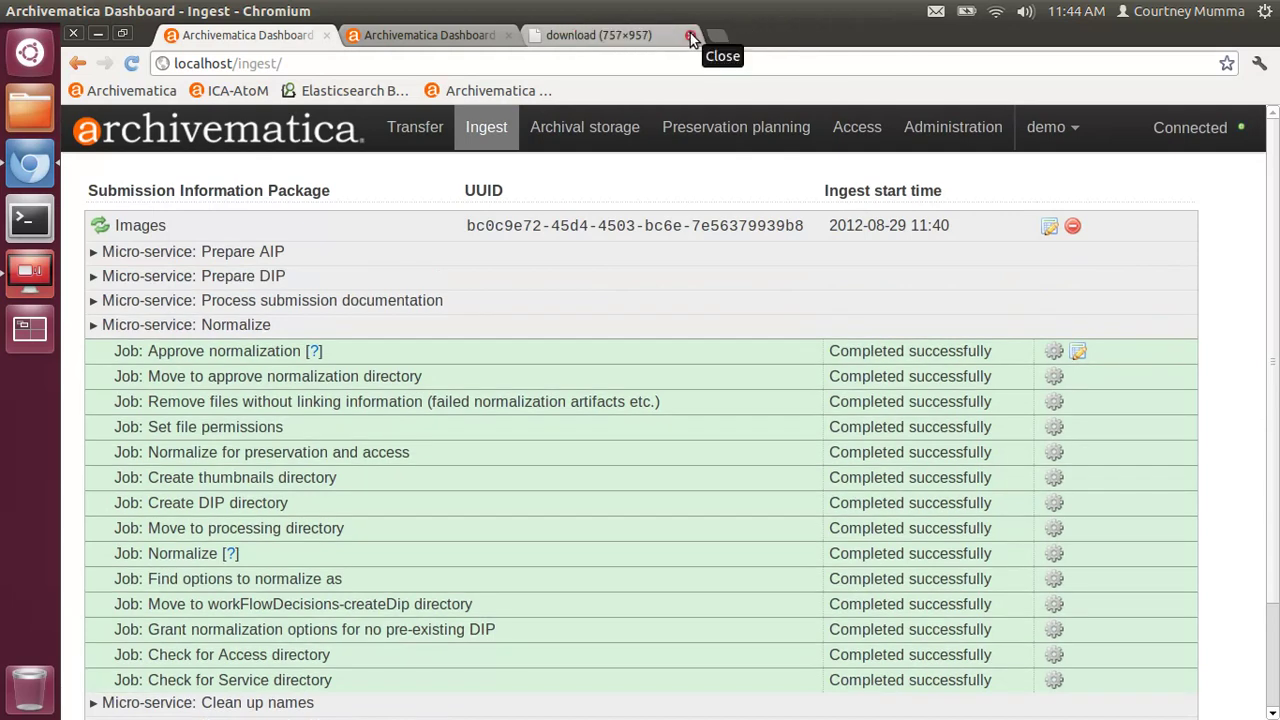
pyautogui.click(690, 36)
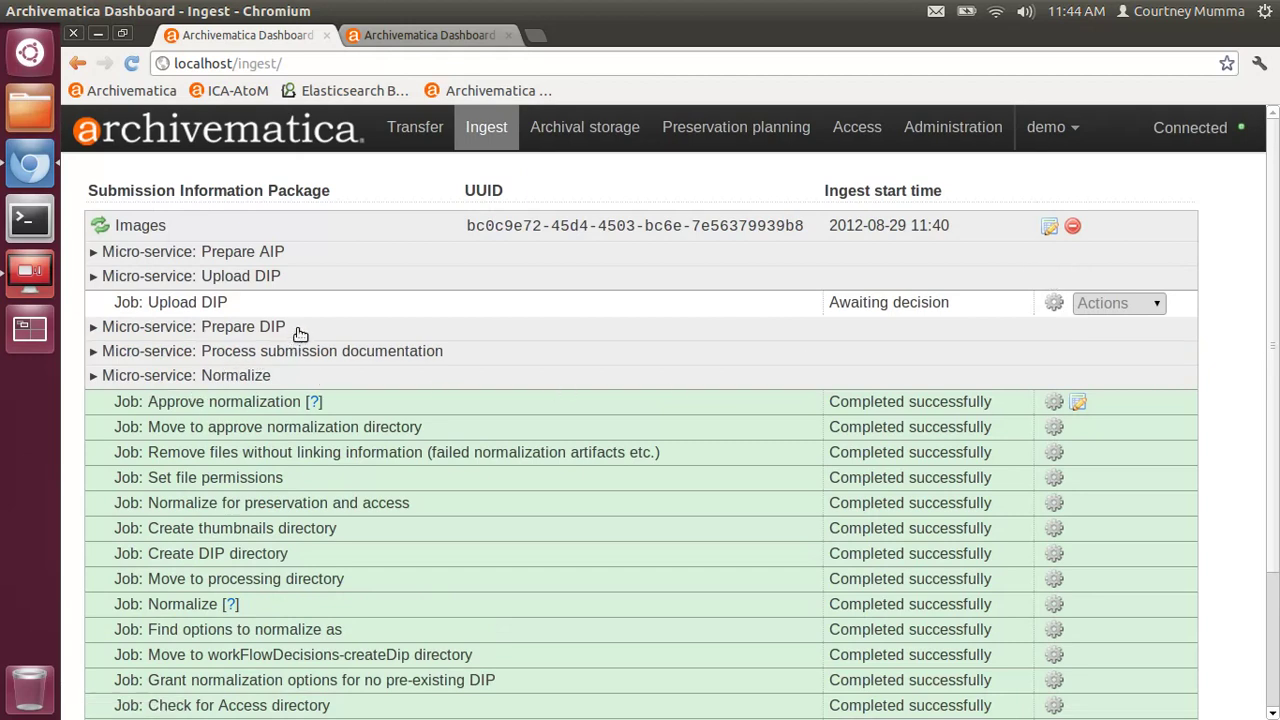
# - Expand the Prepare DIP, Upload DIP and Prepare AIP micro-services to review their jobs
pyautogui.click(300, 334)
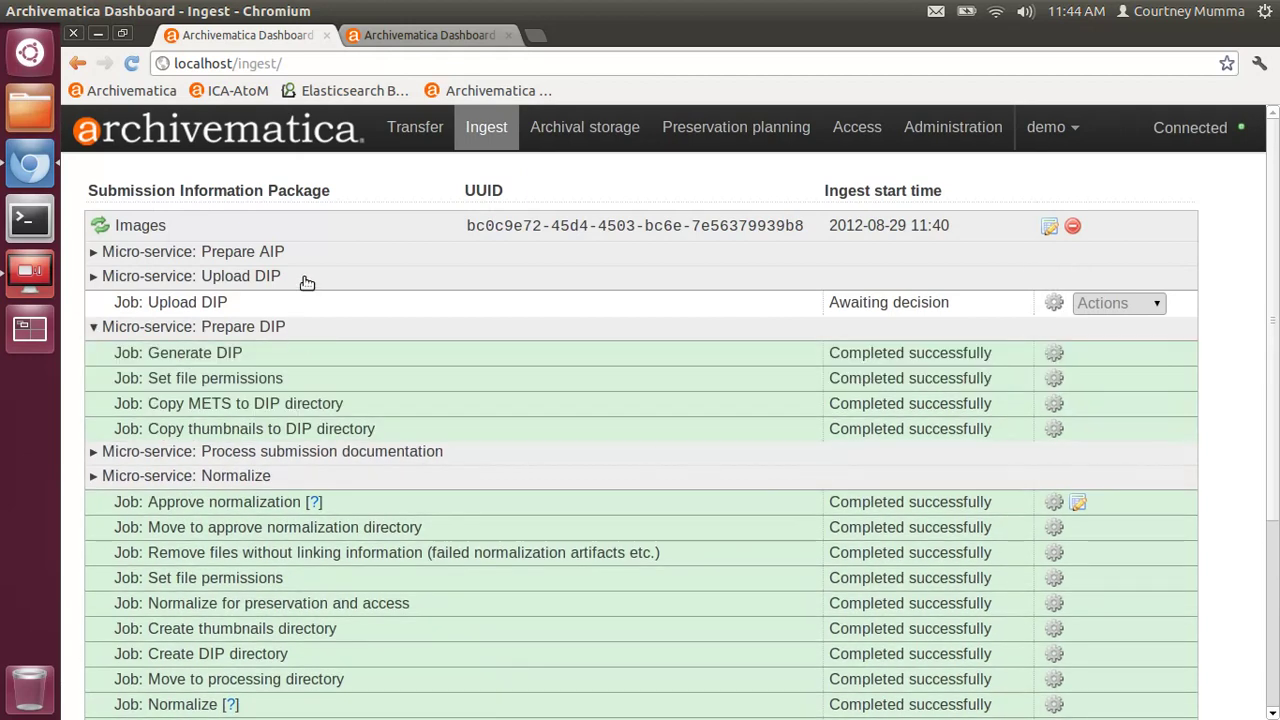
pyautogui.click(307, 283)
pyautogui.click(313, 257)
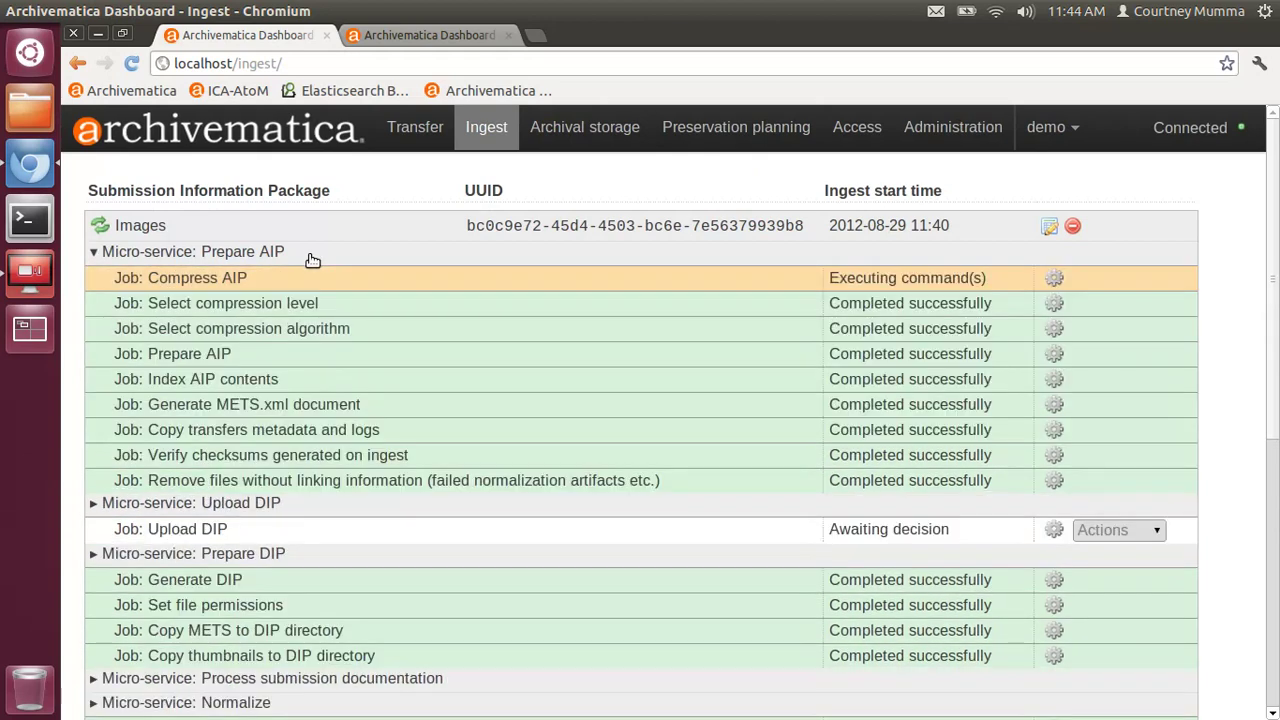
pyautogui.click(313, 257)
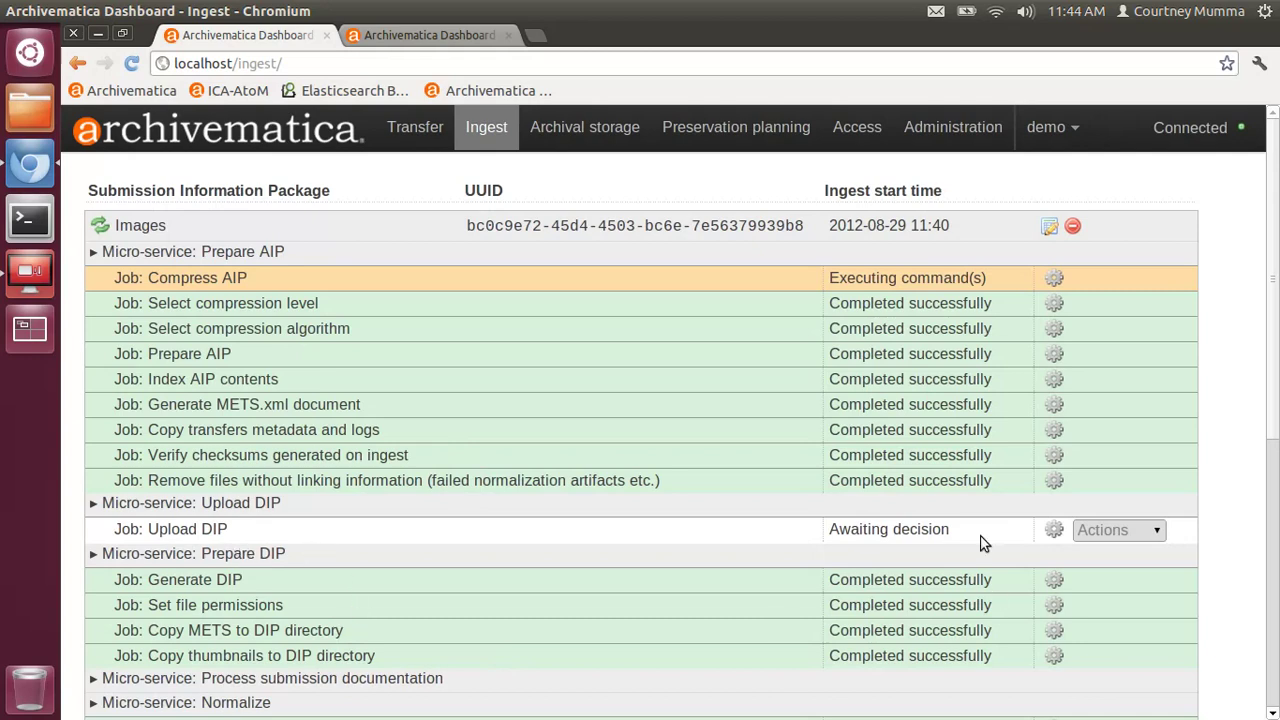
# - Upload the DIP to AtoM under permalink vancouver-city-clerk-fonds, creating an intermediate level of description
pyautogui.click(1157, 533)
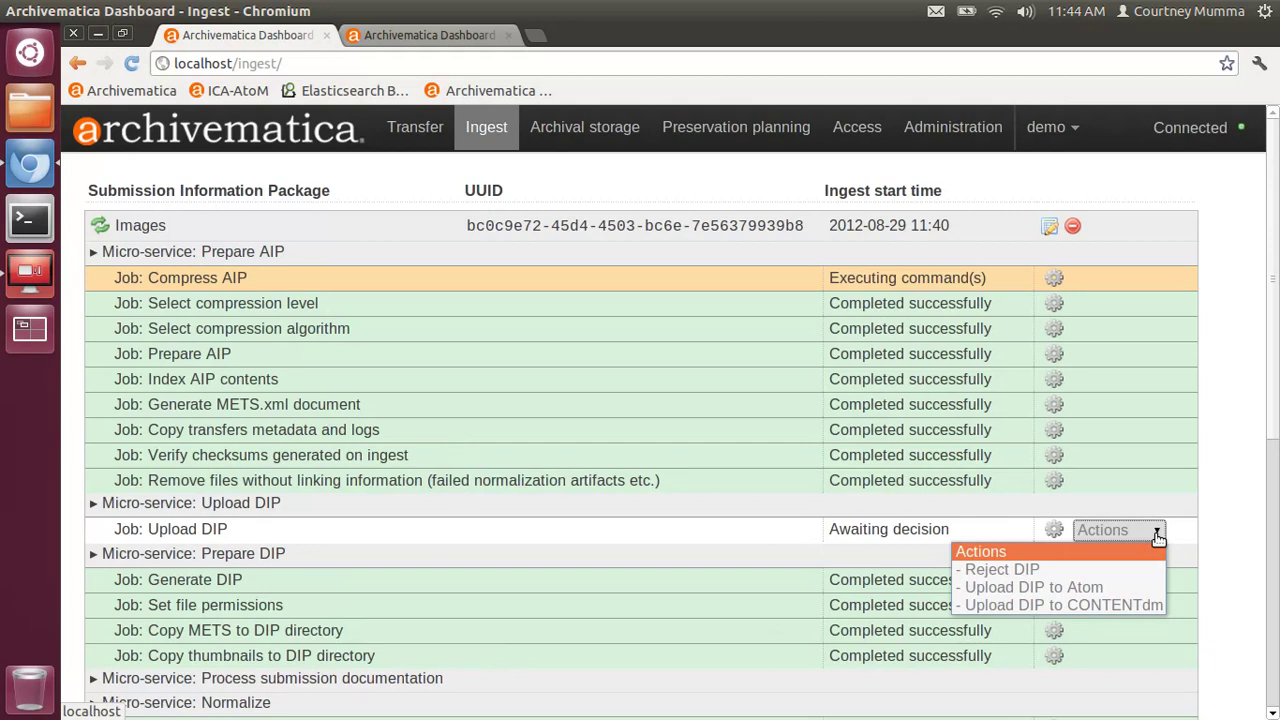
pyautogui.click(1148, 589)
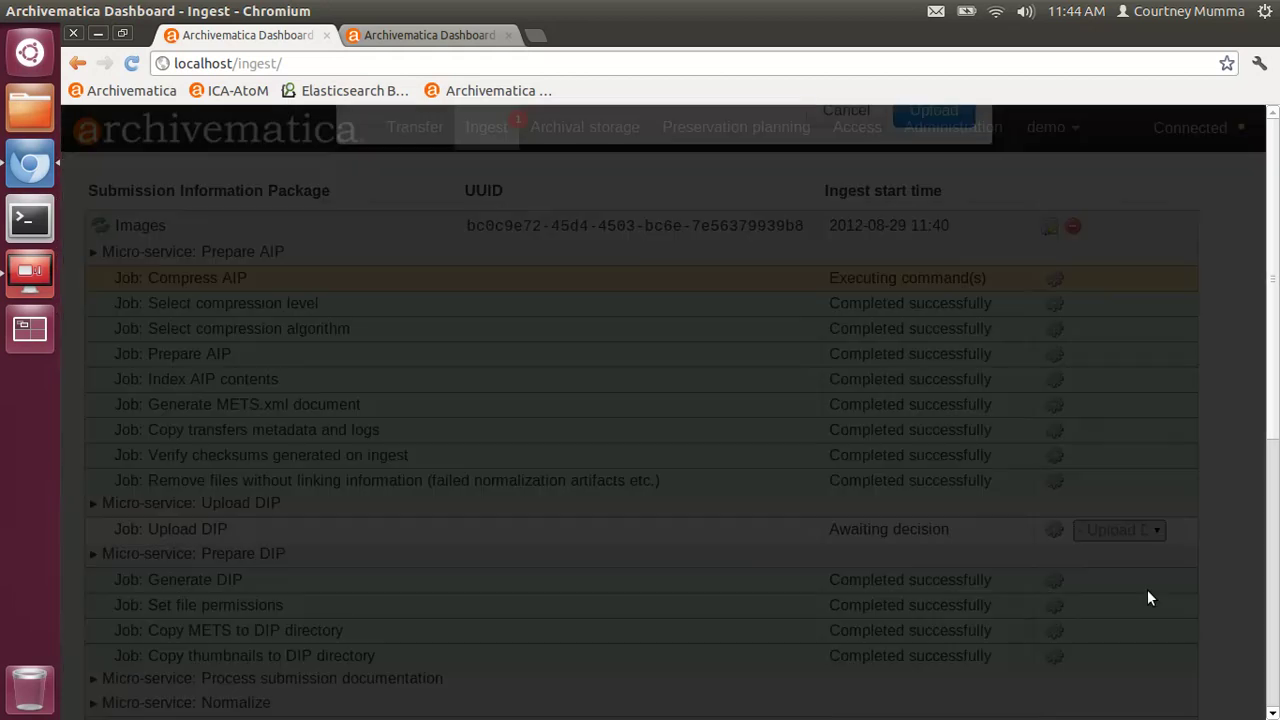
pyautogui.click(737, 283)
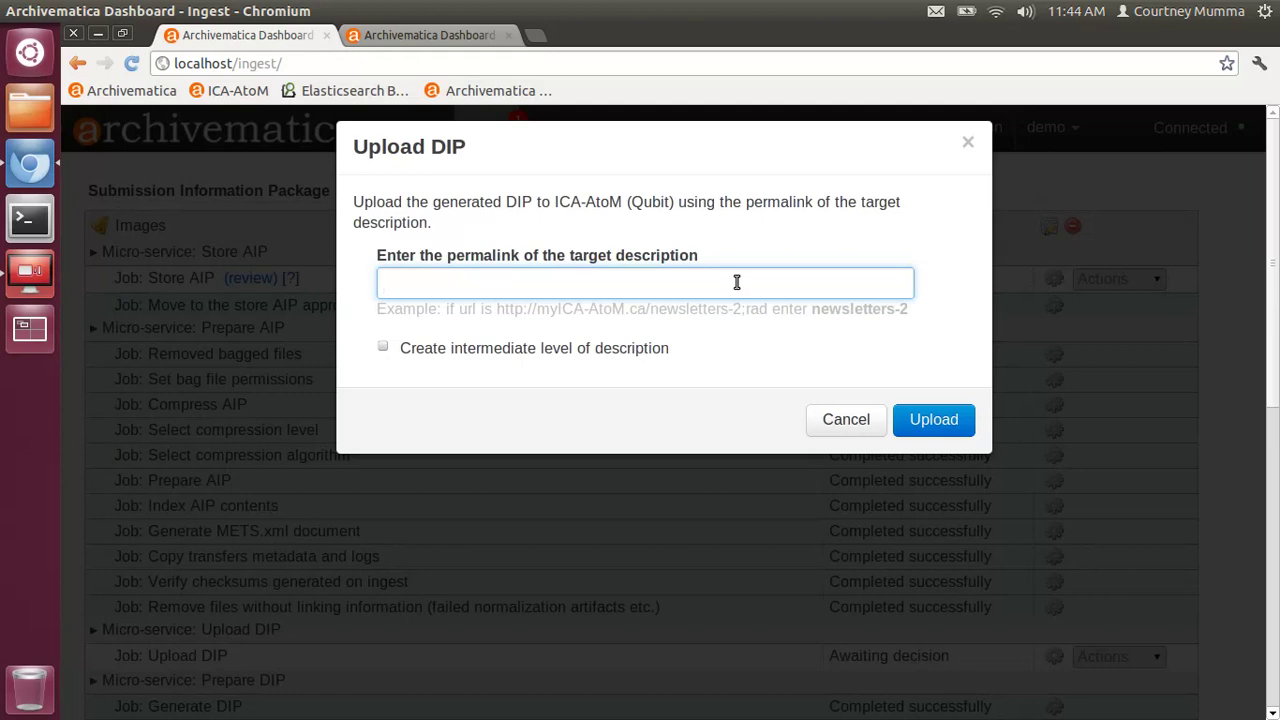
pyautogui.write('vancouver-city-clerk-fonds')
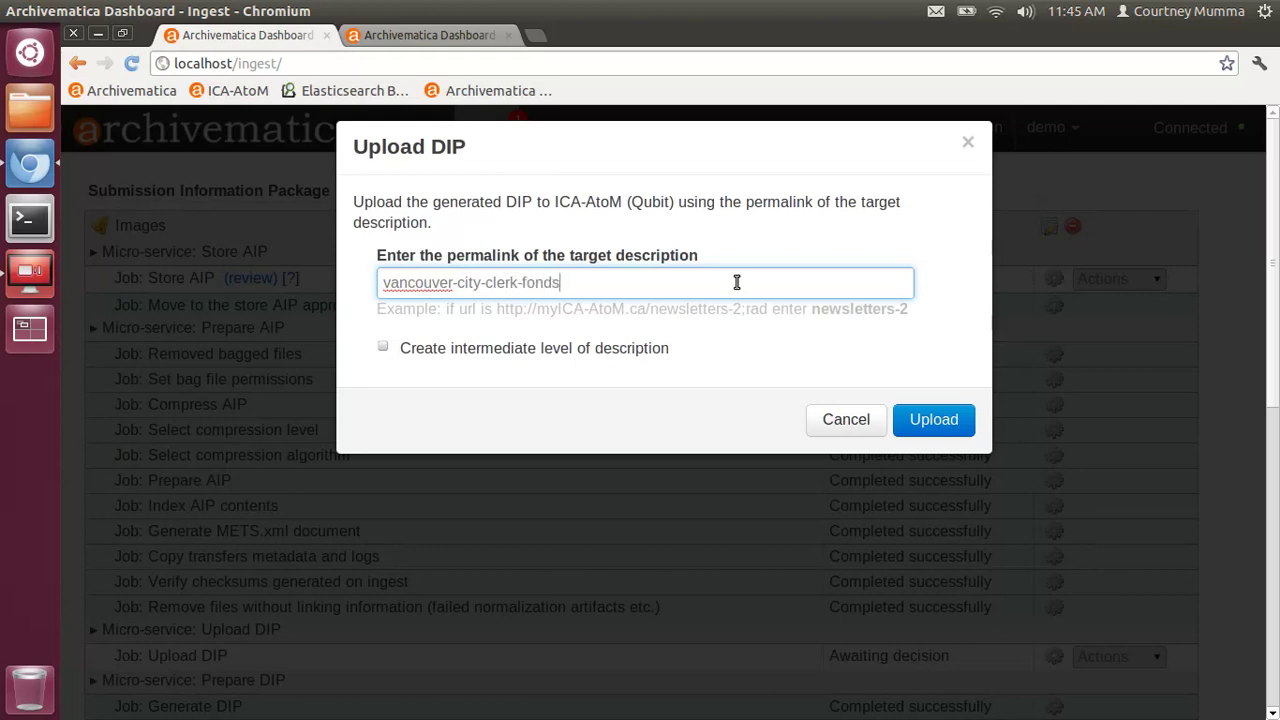
pyautogui.click(383, 346)
pyautogui.click(960, 427)
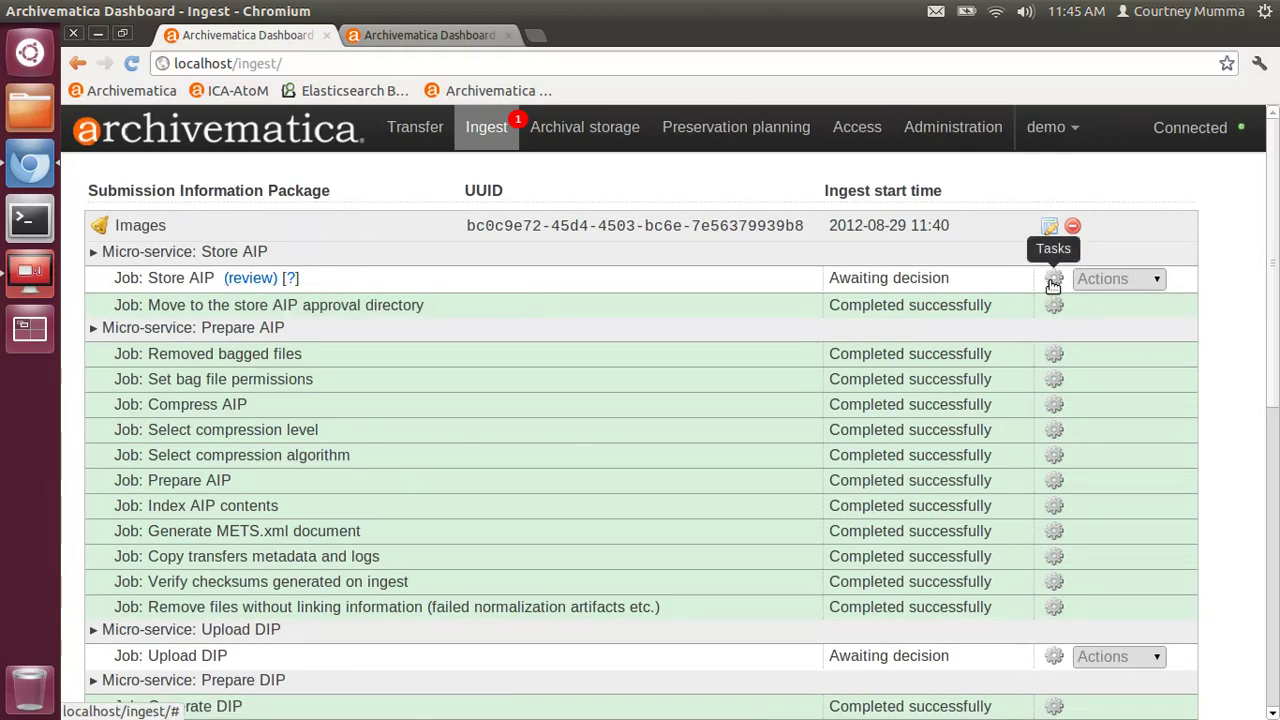
# - Approve storing the Images AIP in the standard Archivematica directory, then view the Access page's DIP uploads
pyautogui.click(1100, 279)
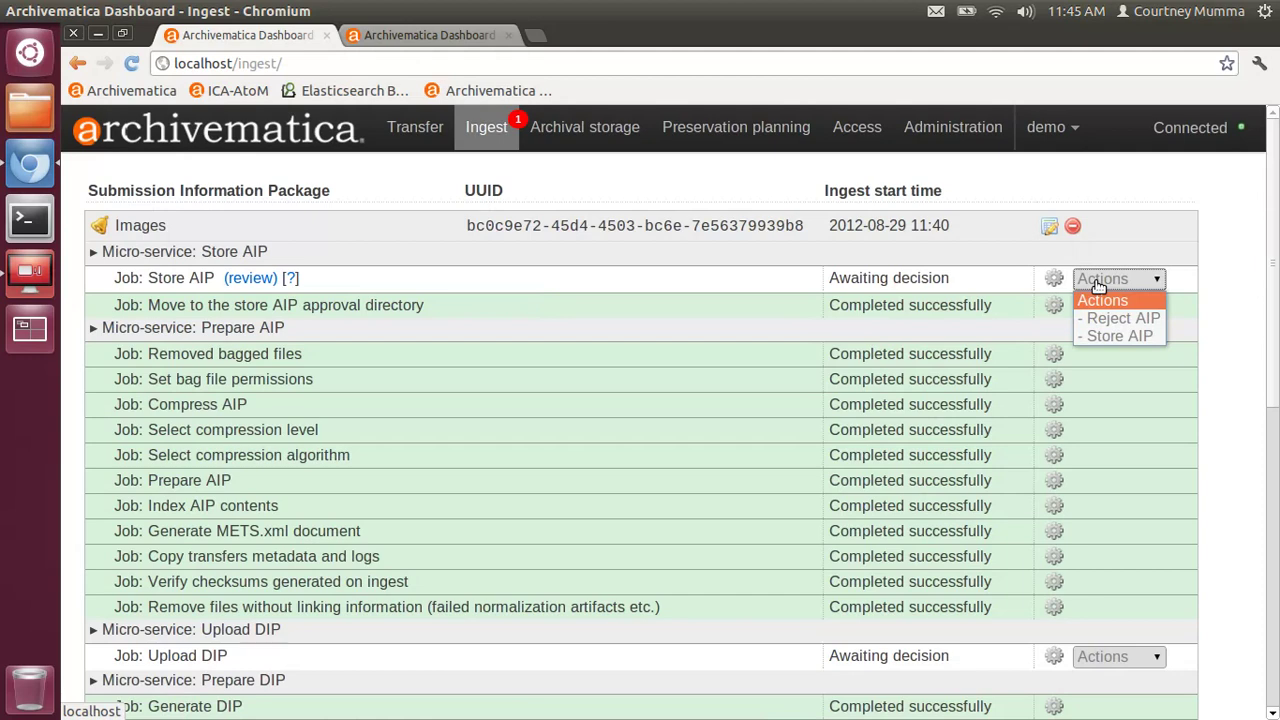
pyautogui.click(1141, 340)
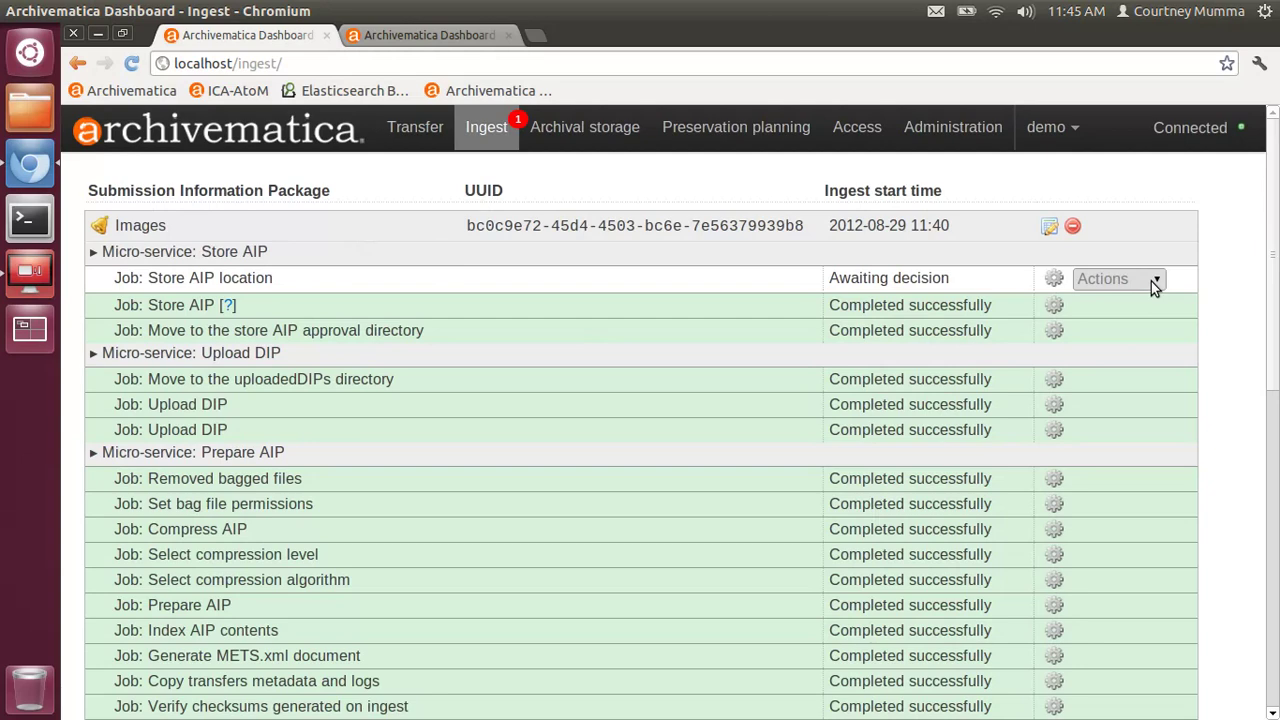
pyautogui.click(1152, 281)
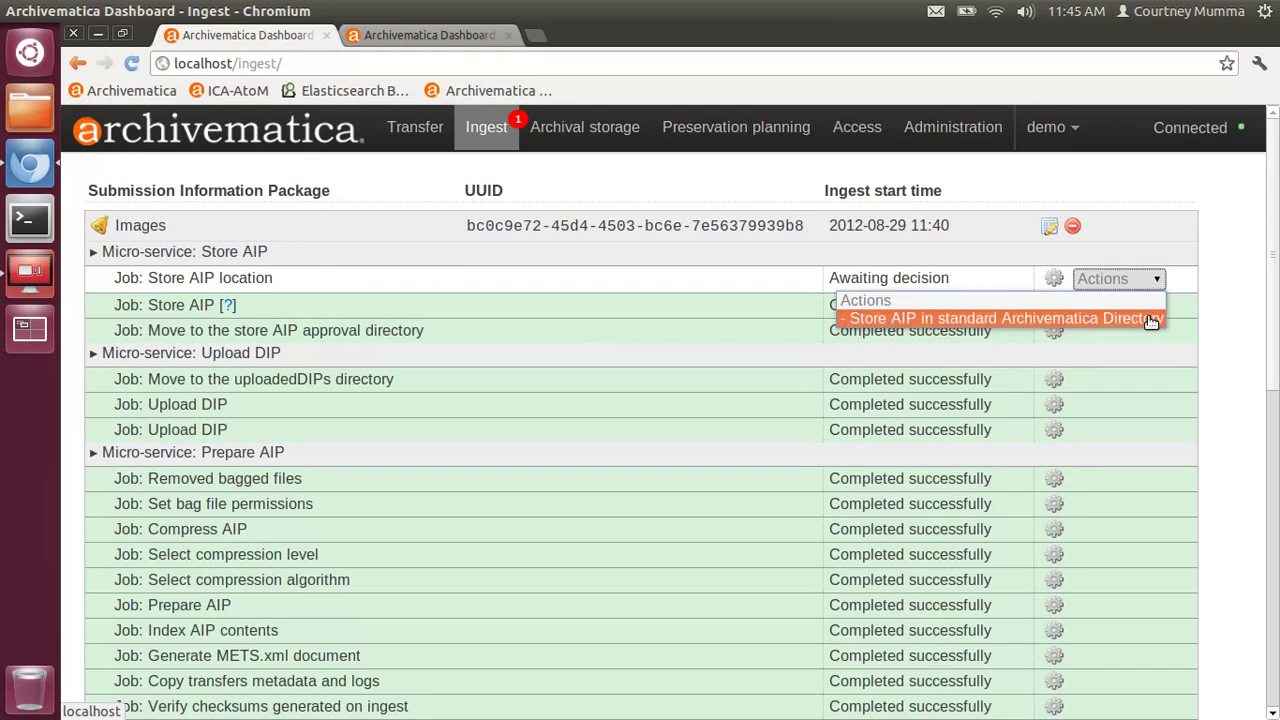
pyautogui.click(1152, 318)
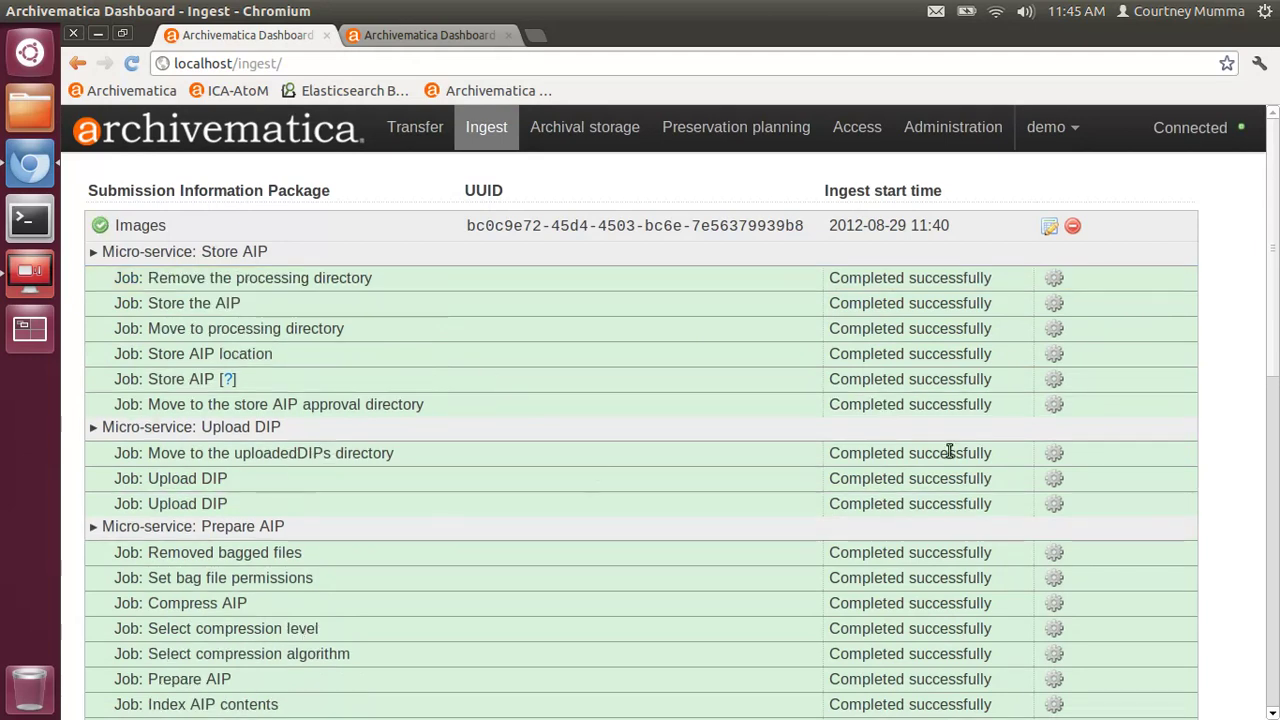
pyautogui.click(866, 130)
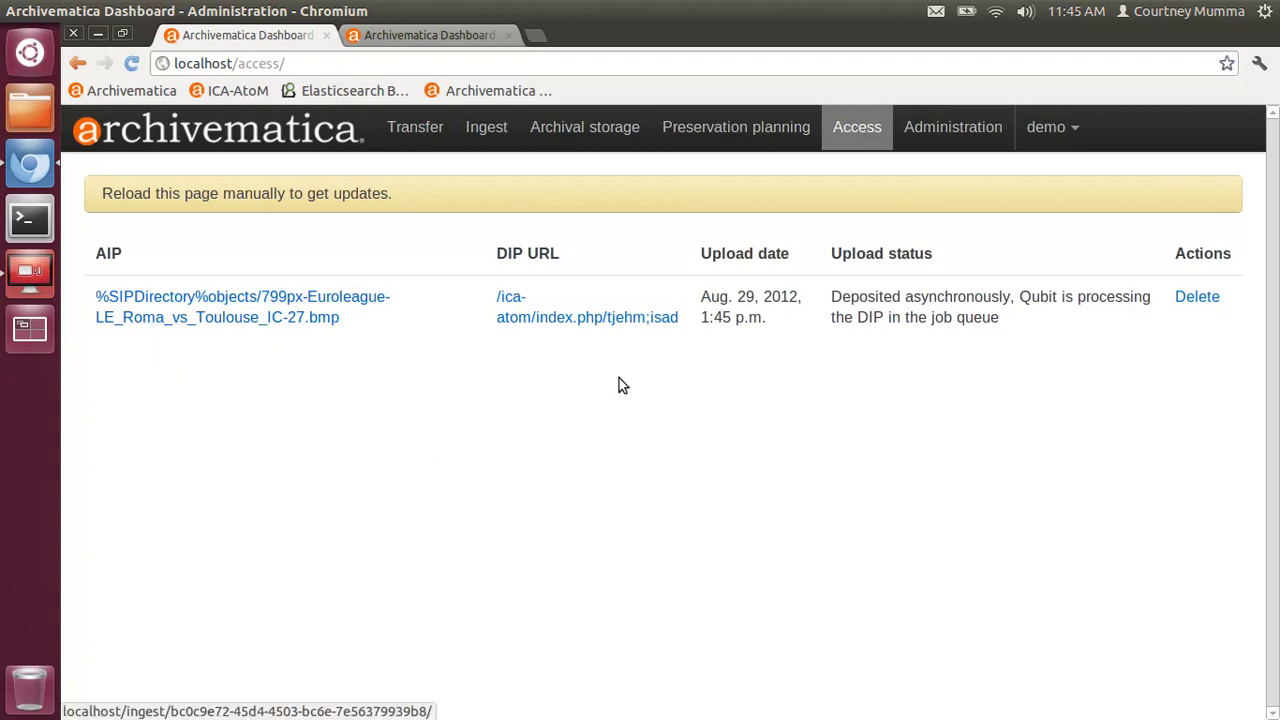
# - Open the uploaded DIP's description in ICA-AtoM, sign in with the account email and password, and browse its digital objects
pyautogui.click(562, 322)
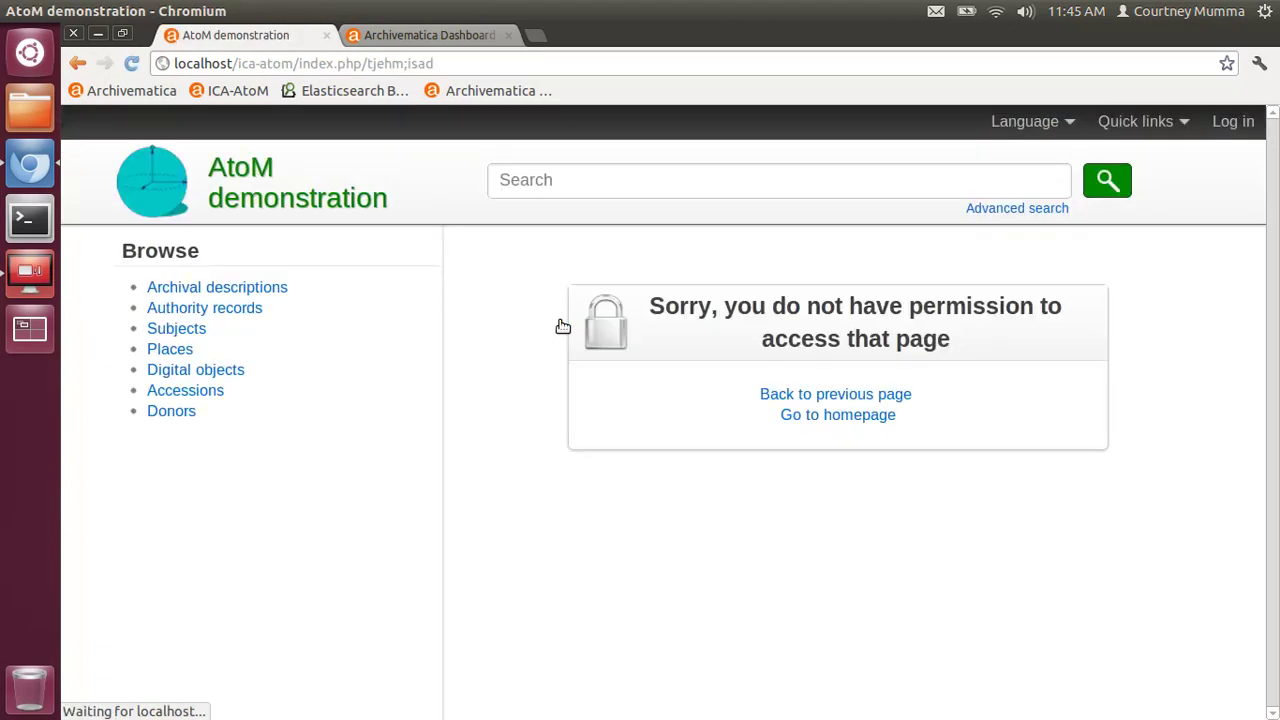
pyautogui.click(1233, 125)
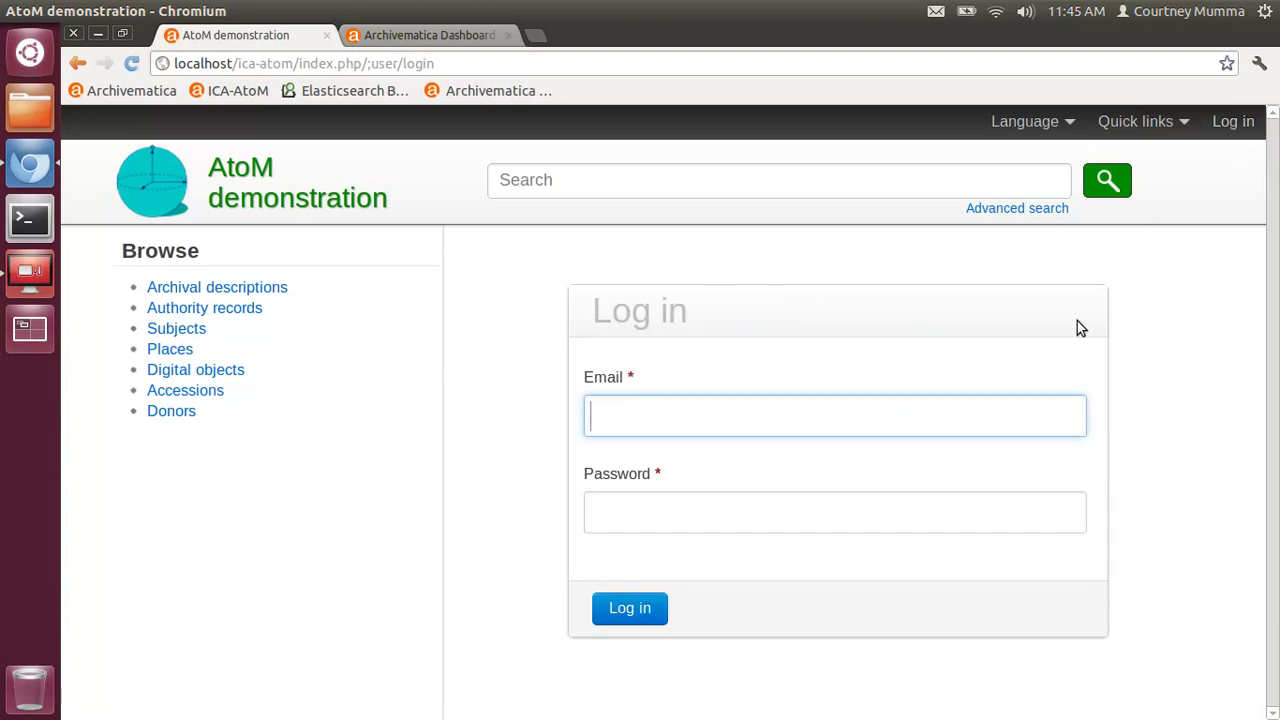
pyautogui.write('dme')
pyautogui.press('BackSpace')
pyautogui.press('BackSpace')
pyautogui.write('em')
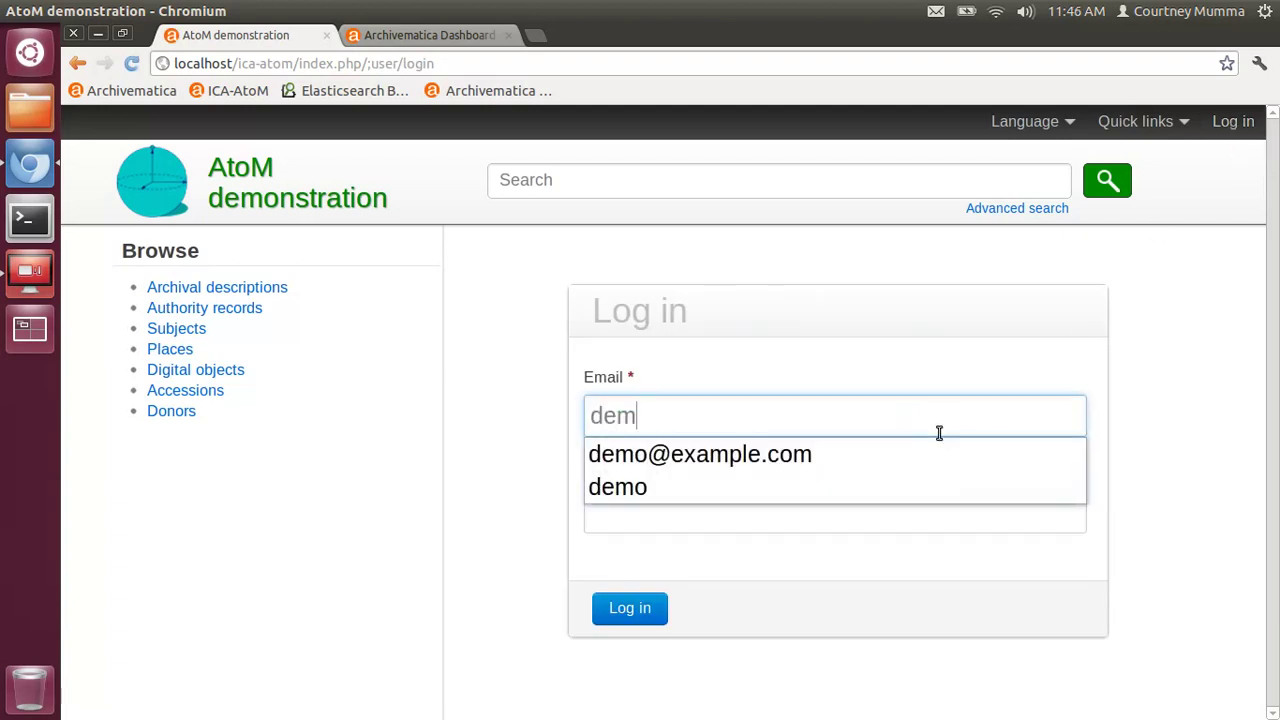
pyautogui.click(887, 465)
pyautogui.click(798, 527)
pyautogui.write('demo')
pyautogui.press('Return')
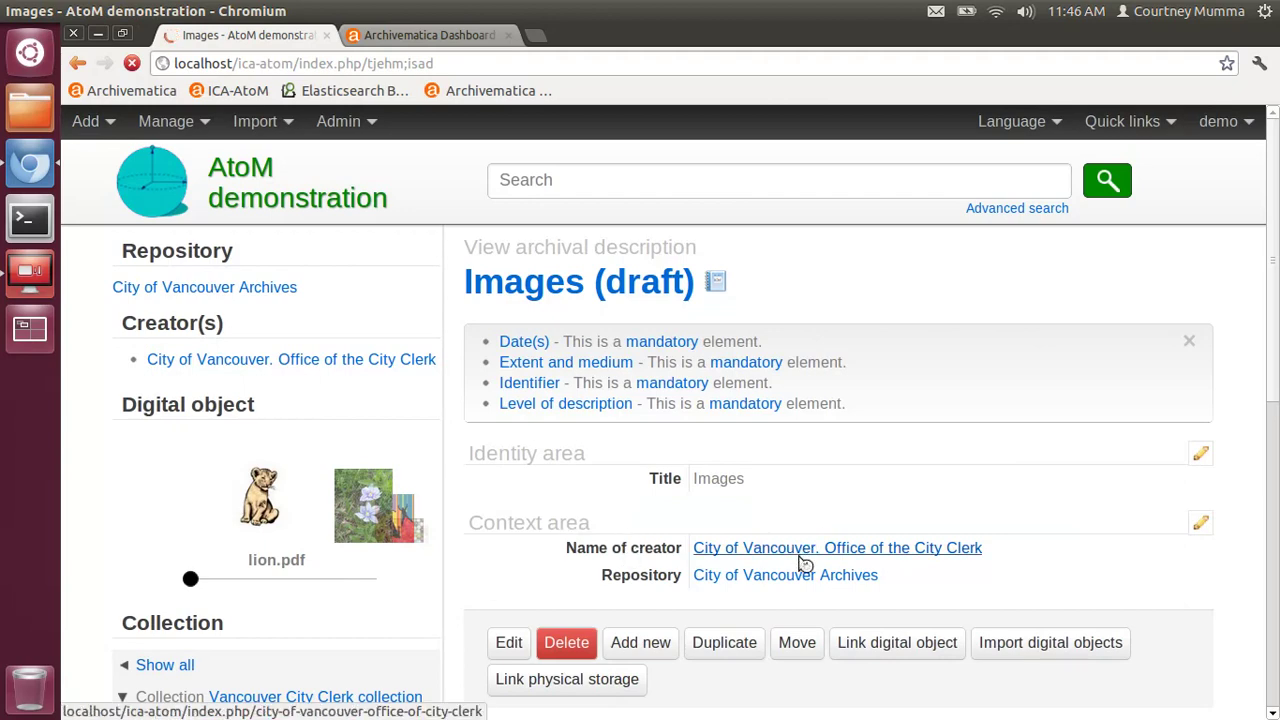
pyautogui.scroll(-1, 800, 565)
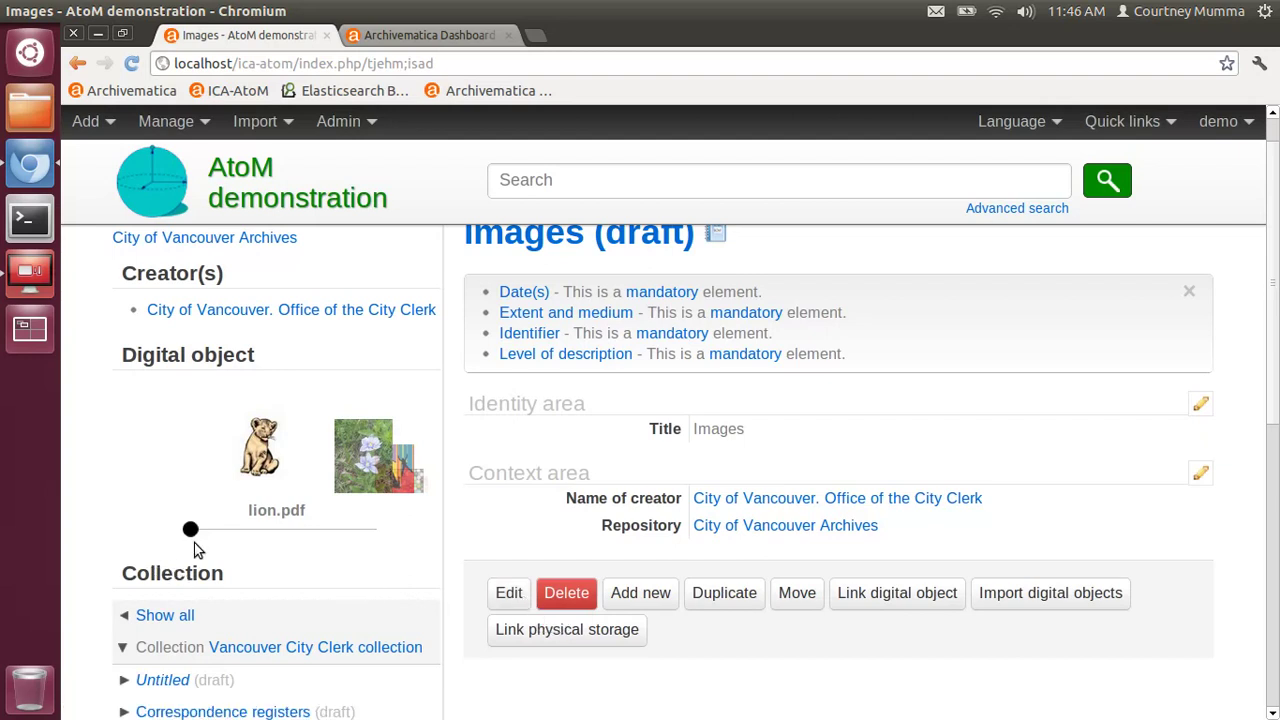
pyautogui.moveTo(189, 531); pyautogui.dragTo(342, 540)
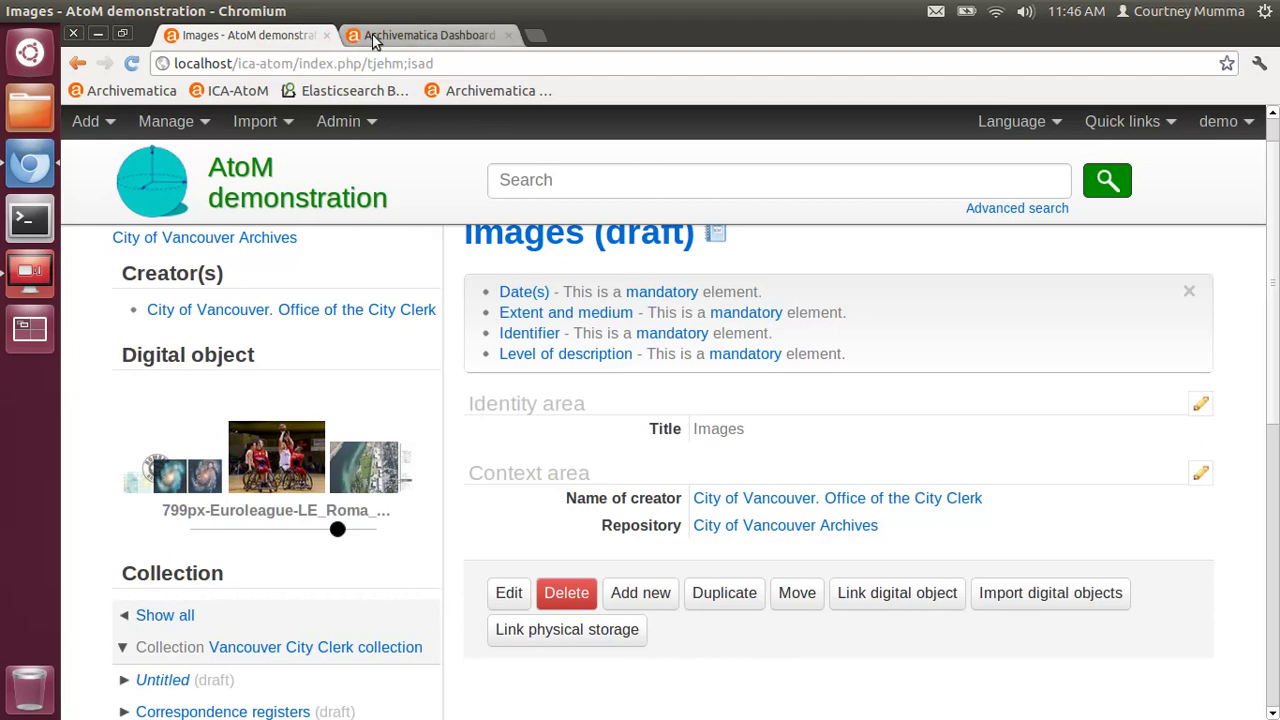
# - Check the Images micro-services on the Ingest tab, then open archival storage showing the 24.86 MB AIP
pyautogui.click(427, 38)
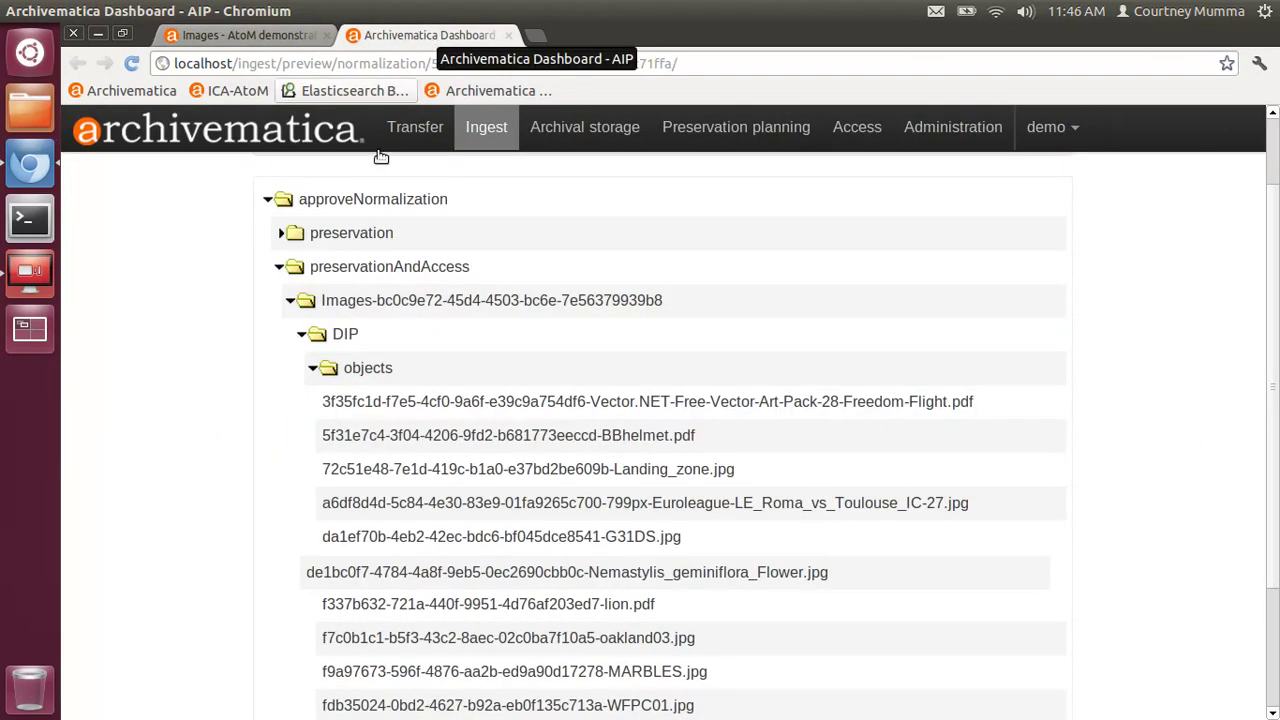
pyautogui.click(497, 152)
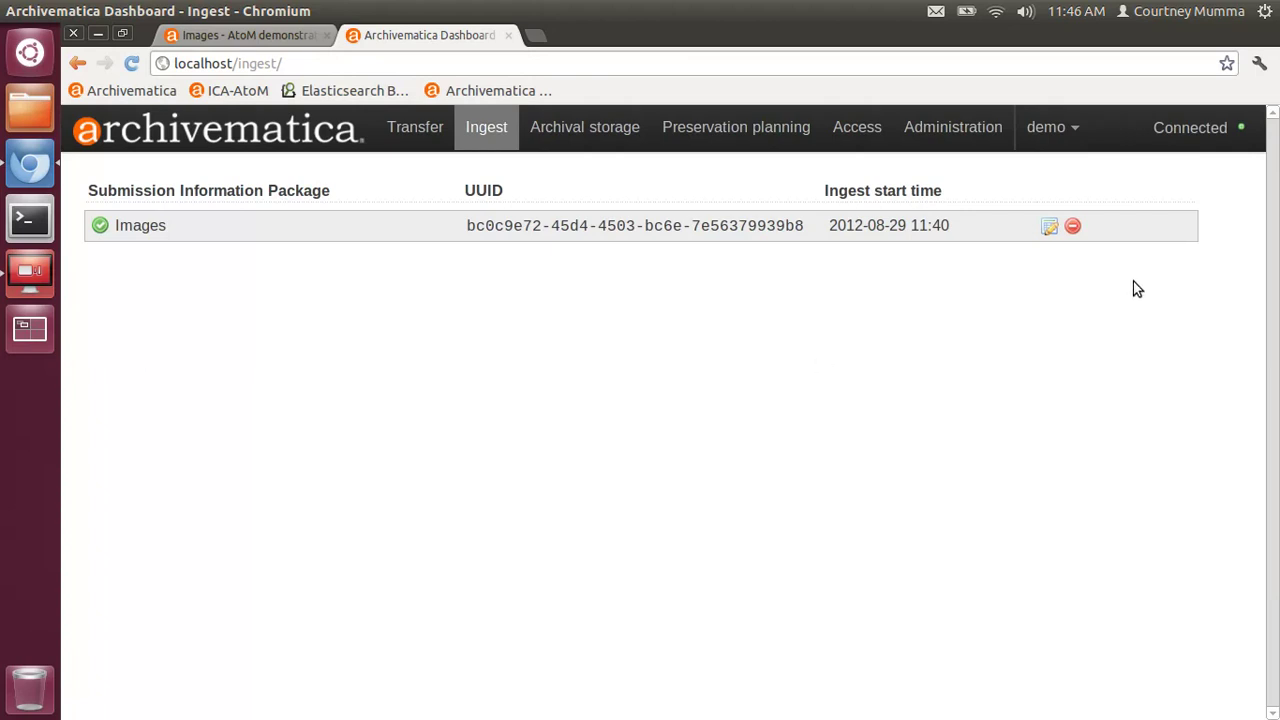
pyautogui.click(312, 229)
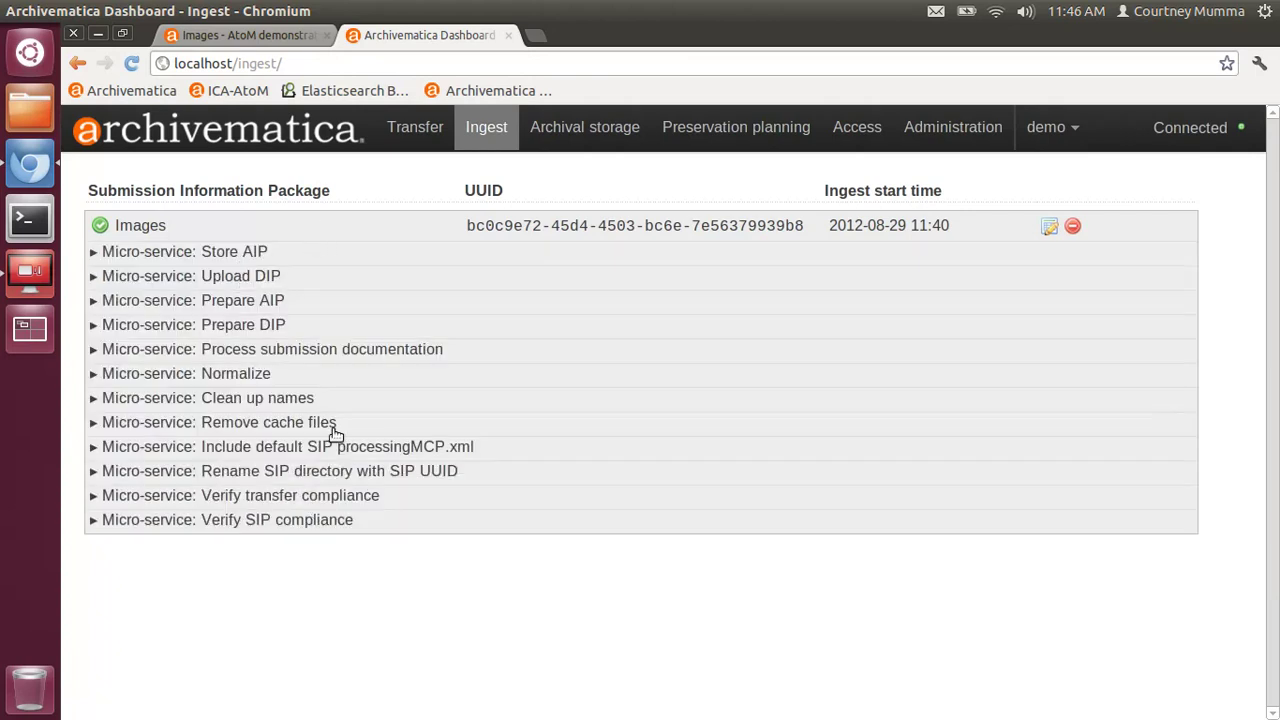
pyautogui.click(576, 146)
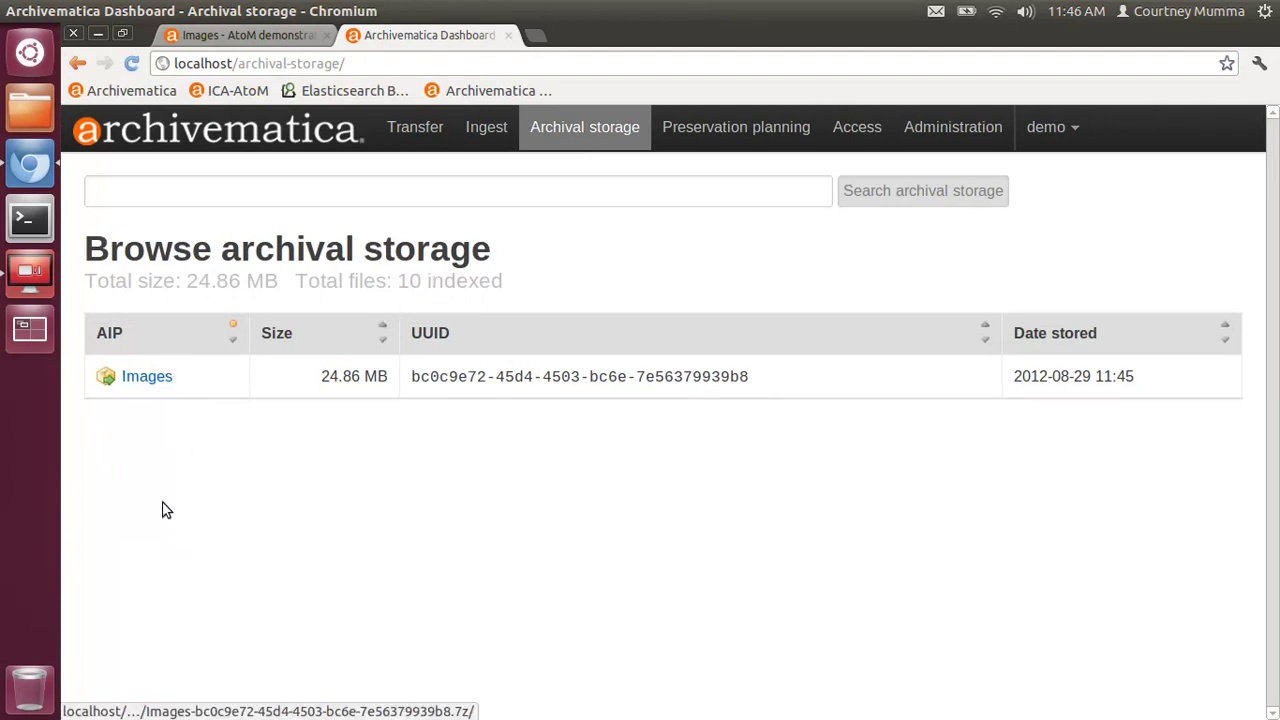
# - Search archival storage for 'Images' and inspect the first file's raw index record
pyautogui.click(647, 189)
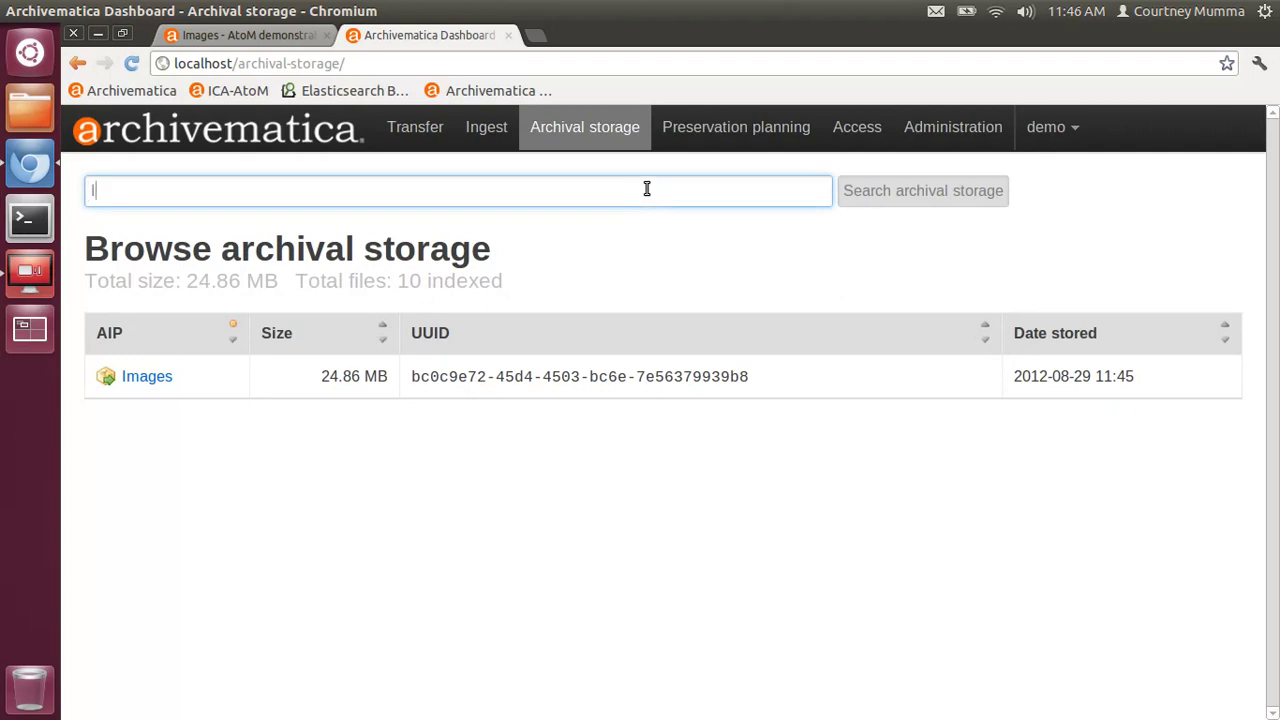
pyautogui.write('Images')
pyautogui.press('Return')
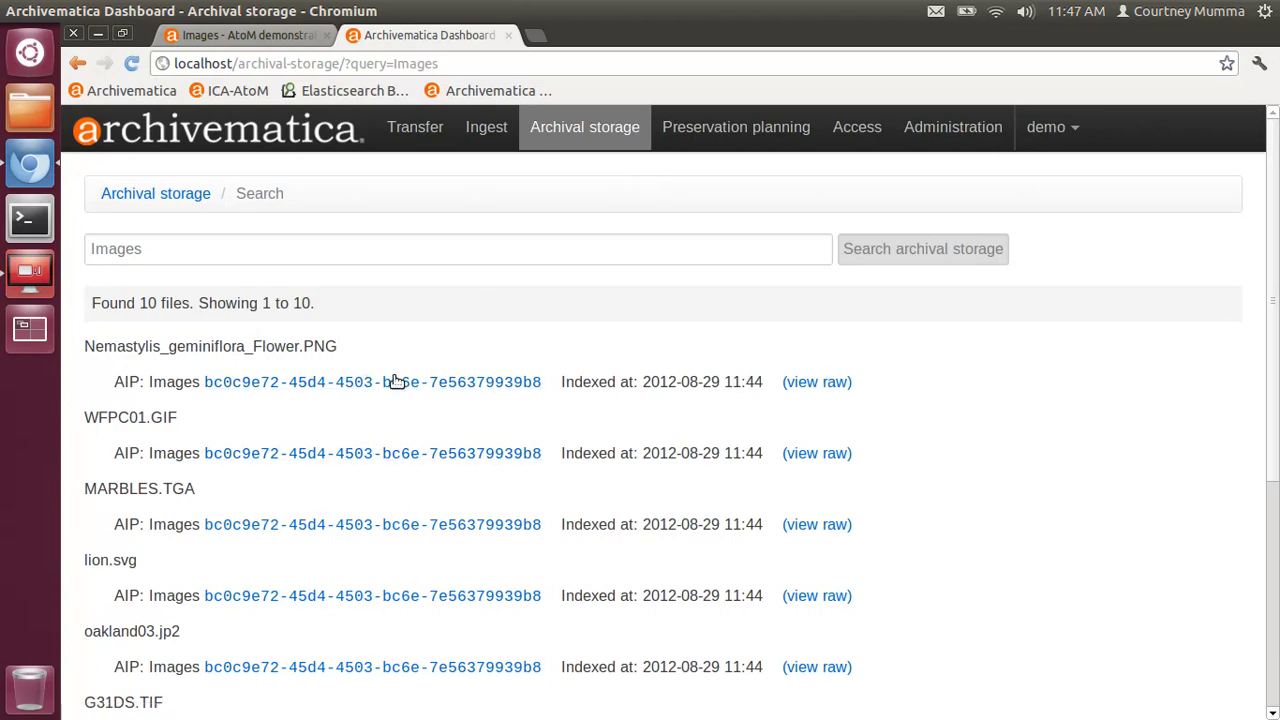
pyautogui.click(817, 382)
pyautogui.scroll(-10, 795, 380)
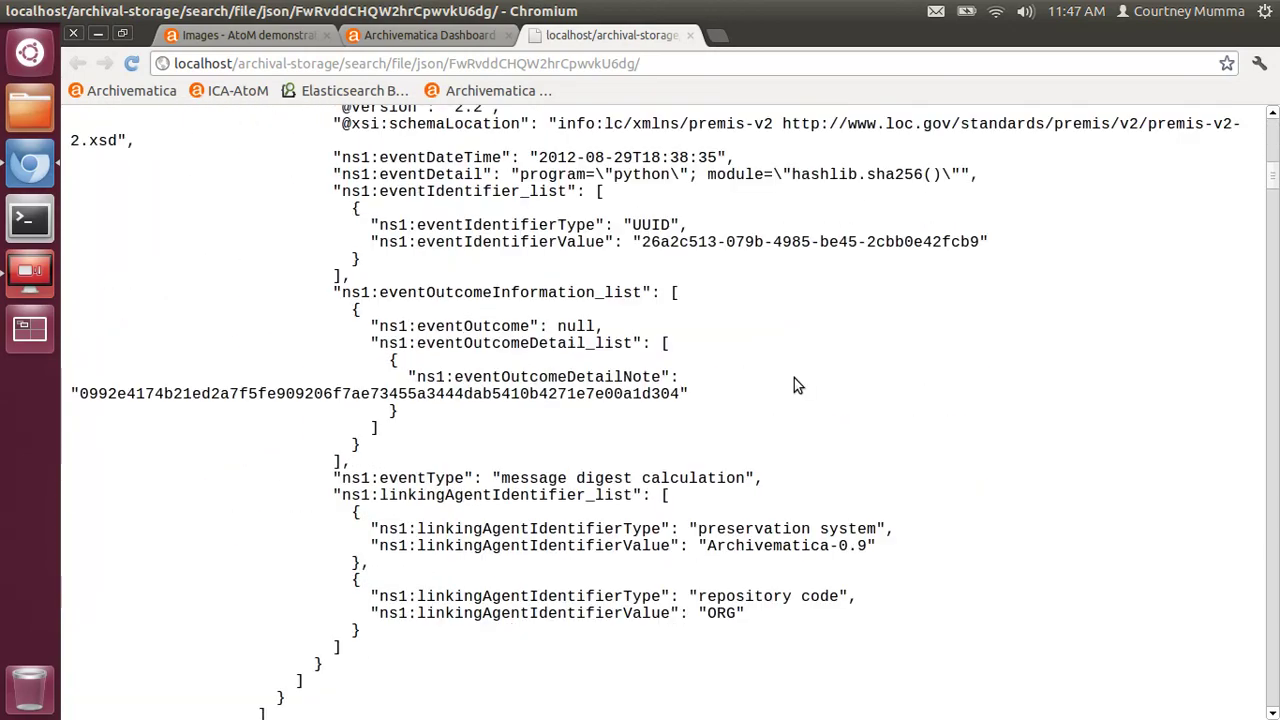
# - Go back to the search results and Ingest list, then return to the Images description in ICA-AtoM
pyautogui.click(365, 38)
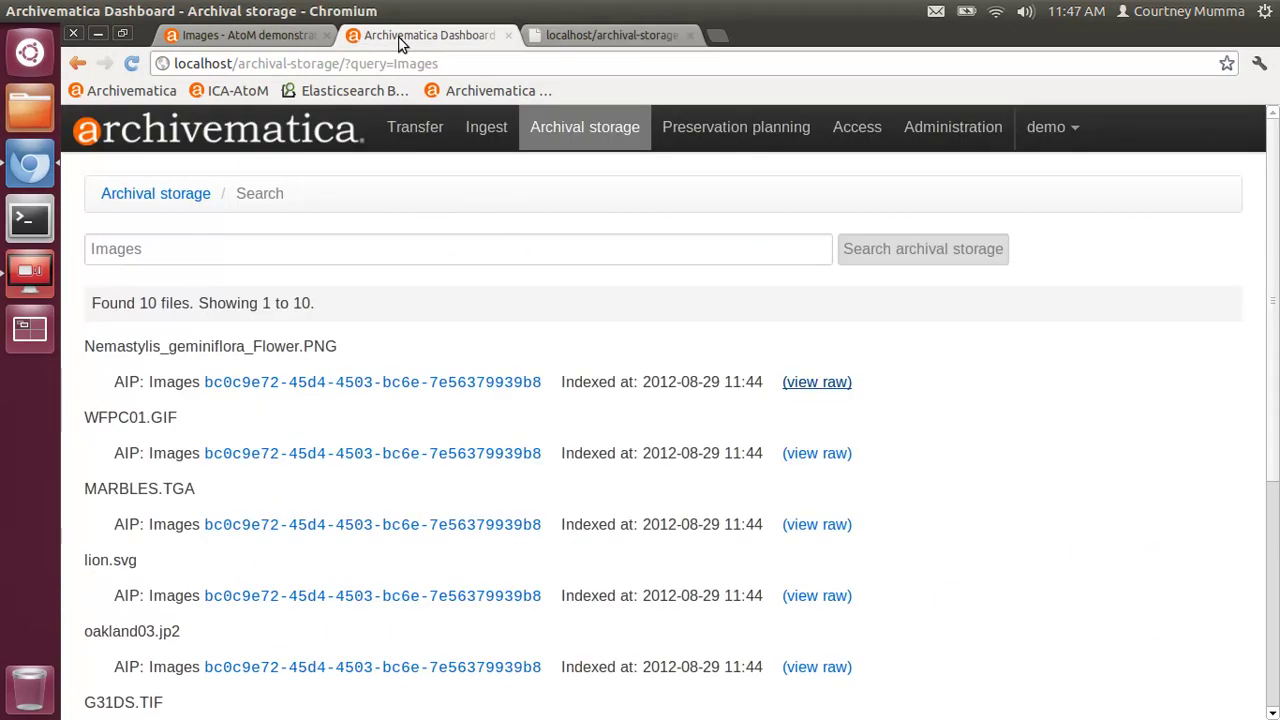
pyautogui.scroll(-7, 1022, 411)
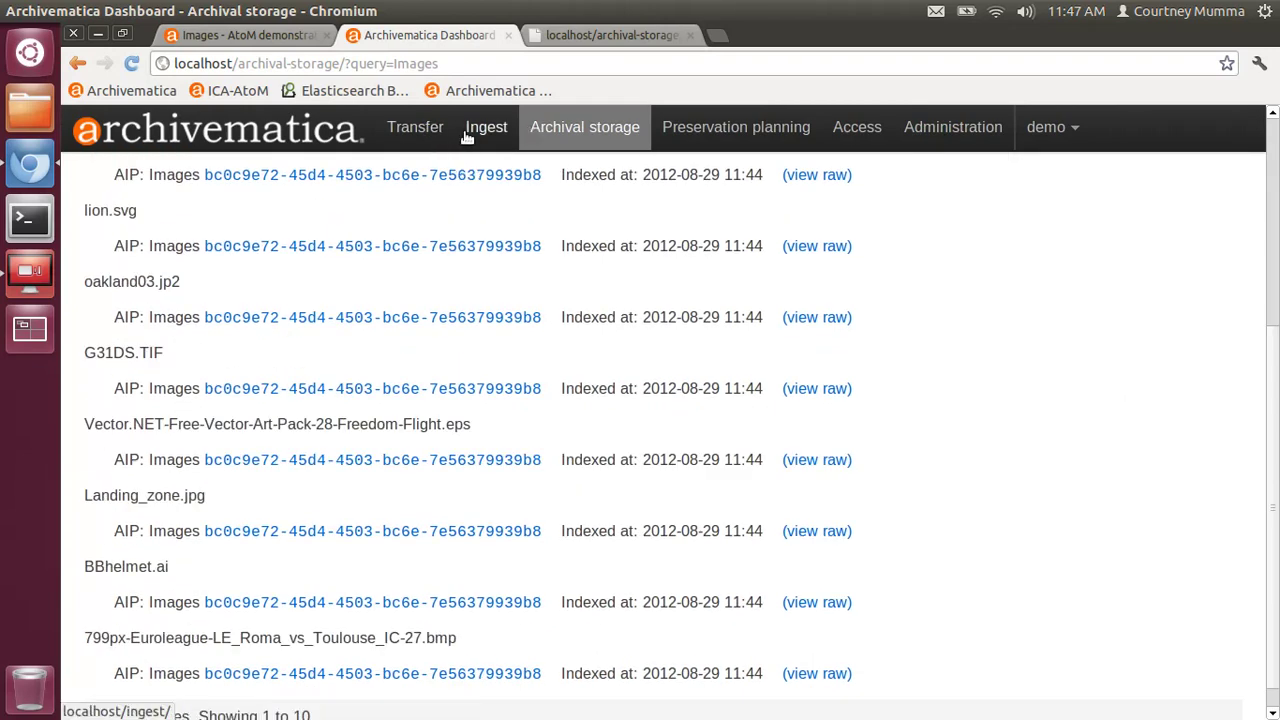
pyautogui.click(465, 143)
pyautogui.click(274, 38)
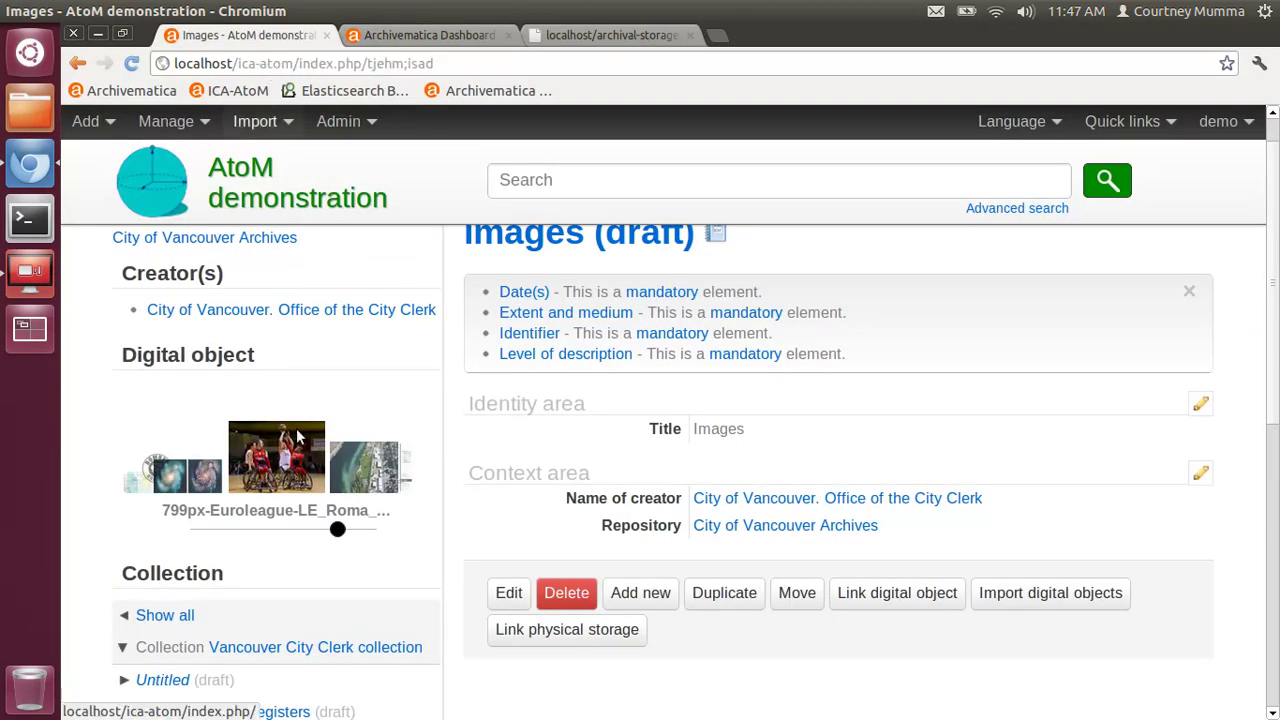